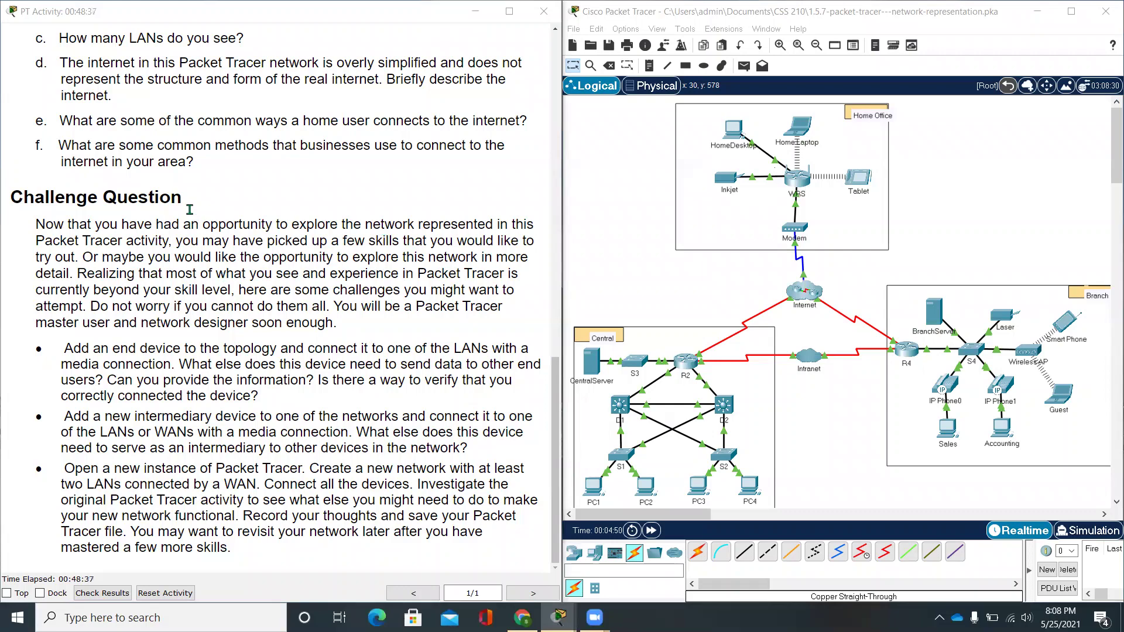
Highlight the first challenge task's text in the activity instructions
scroll(426, 364, "up", 3)
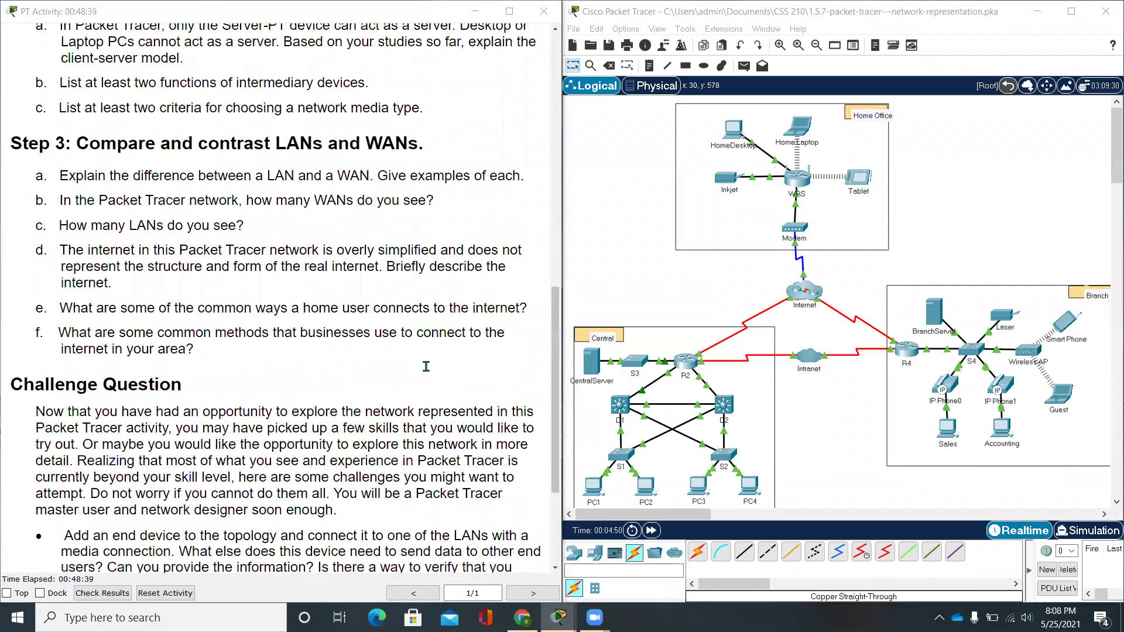
scroll(426, 367, "up", 12)
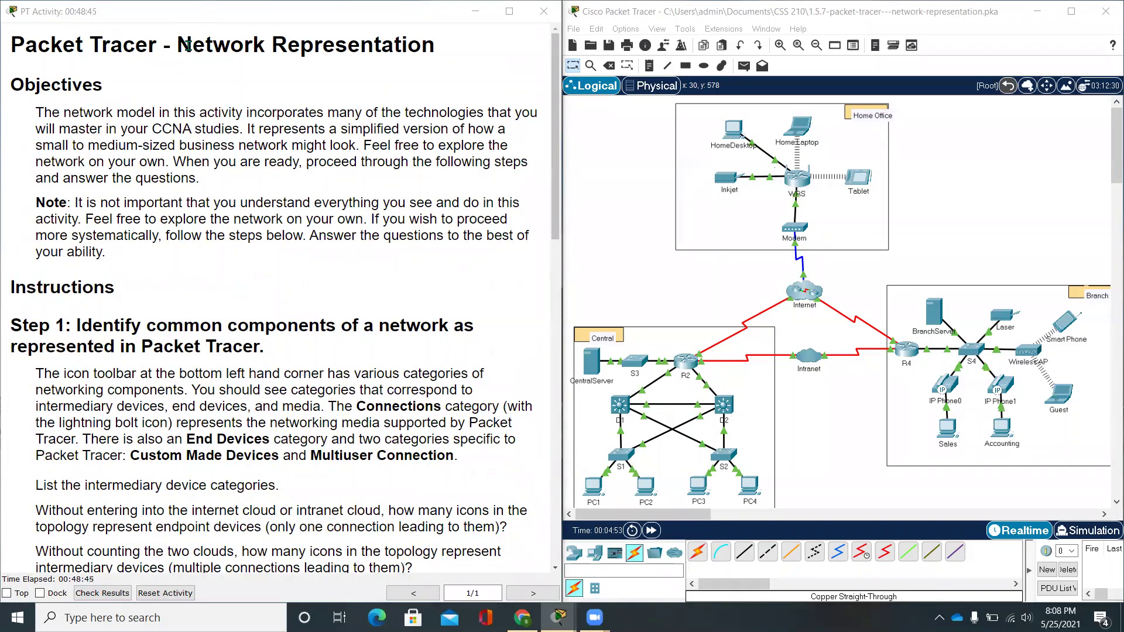
scroll(193, 58, "down", 3)
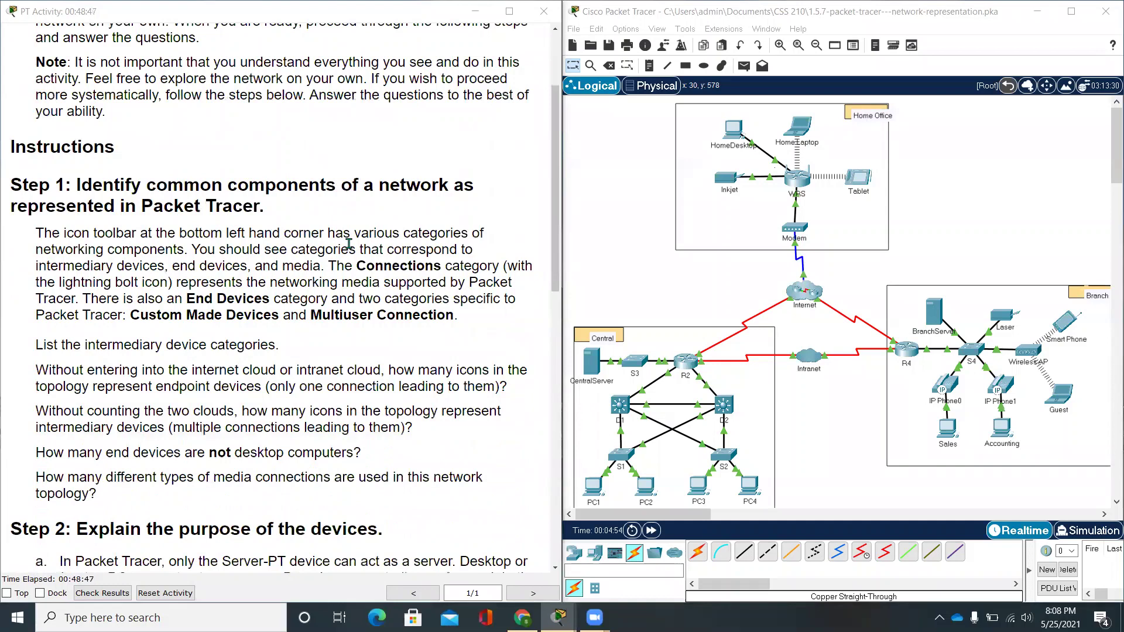
scroll(349, 243, "down", 15)
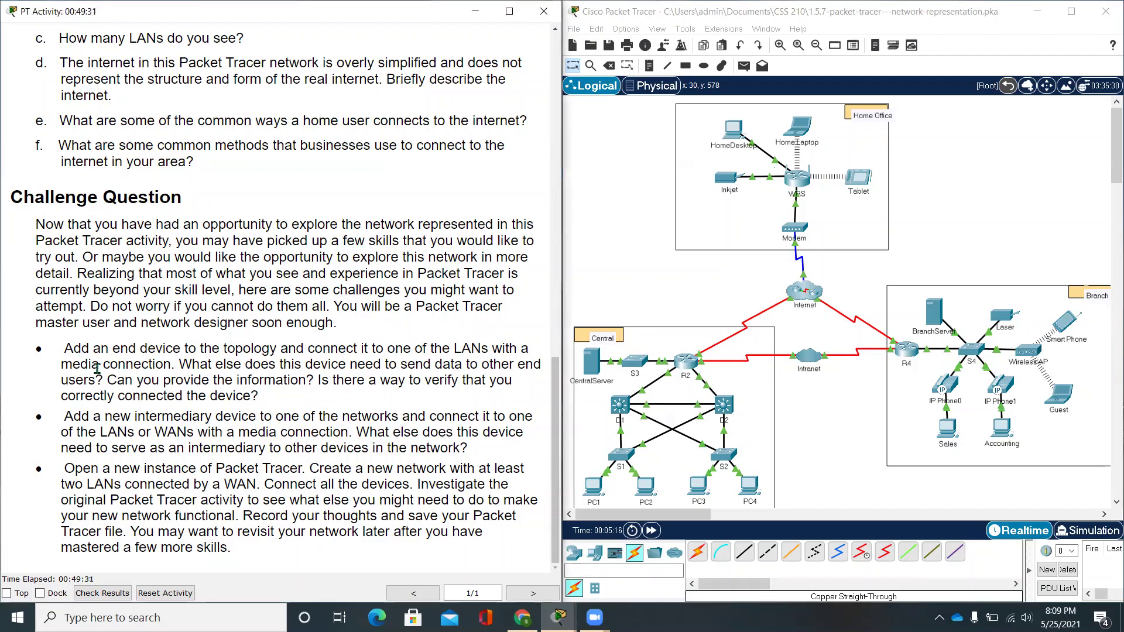
left_click_drag(273, 404, 68, 347)
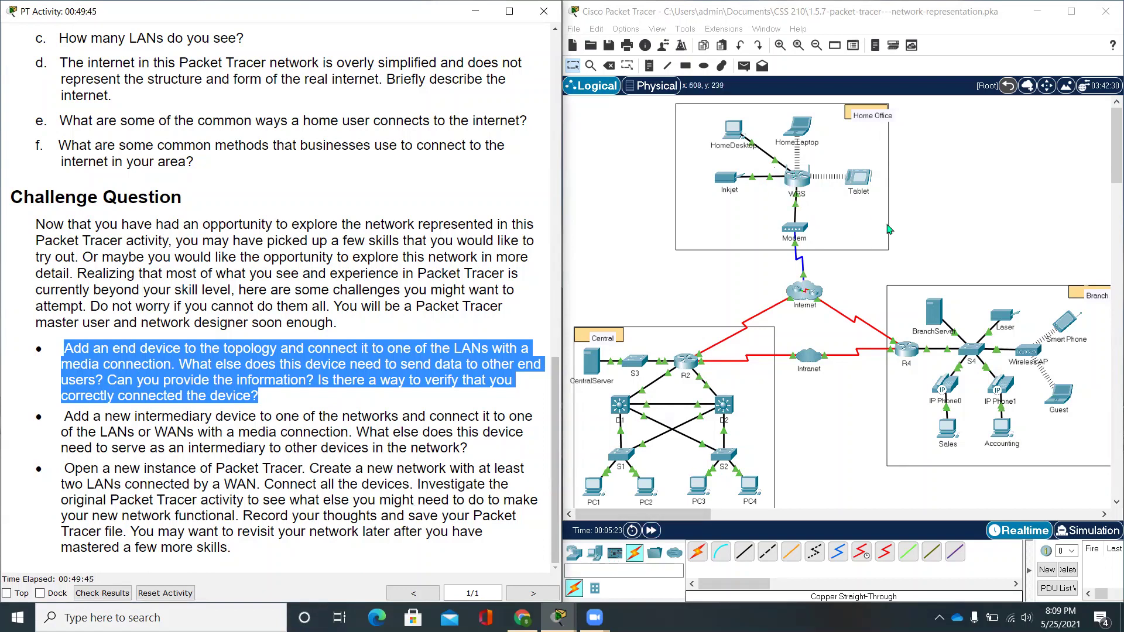
Drag a new PC, PC5, from End Devices into the Home Office area
scroll(891, 229, "up", 3)
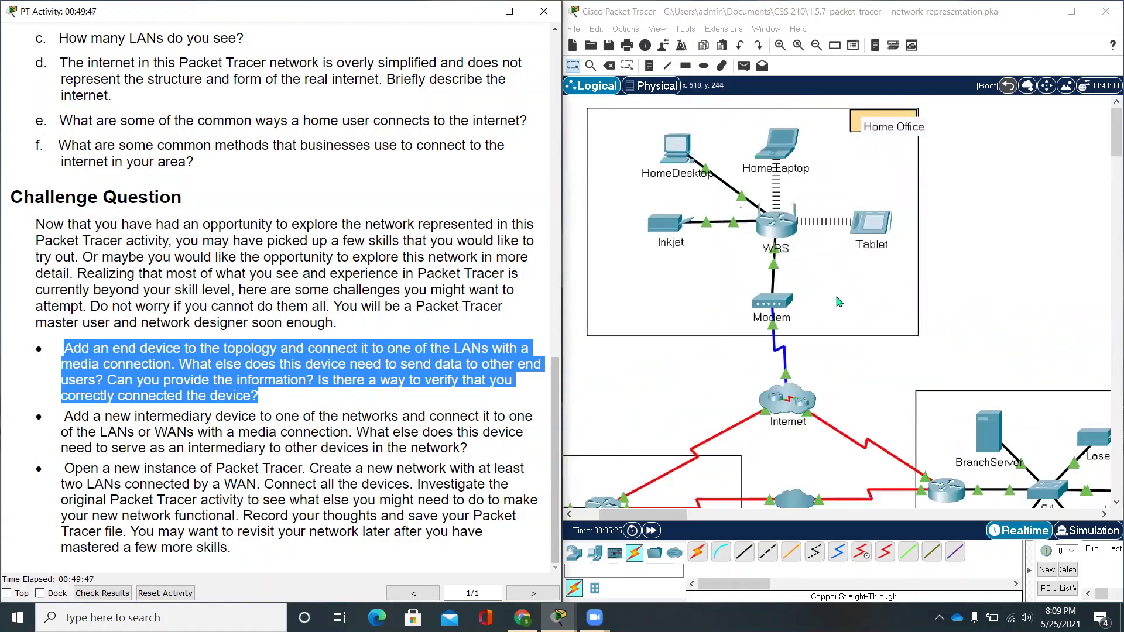
scroll(834, 291, "up", 2)
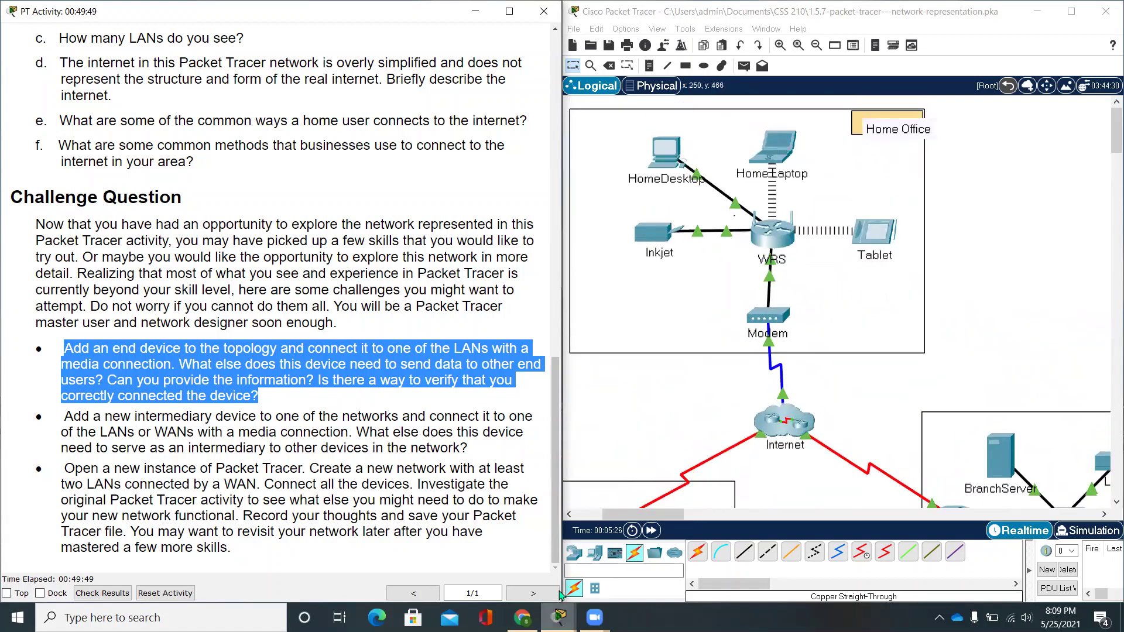
left_click(599, 563)
left_click(599, 563)
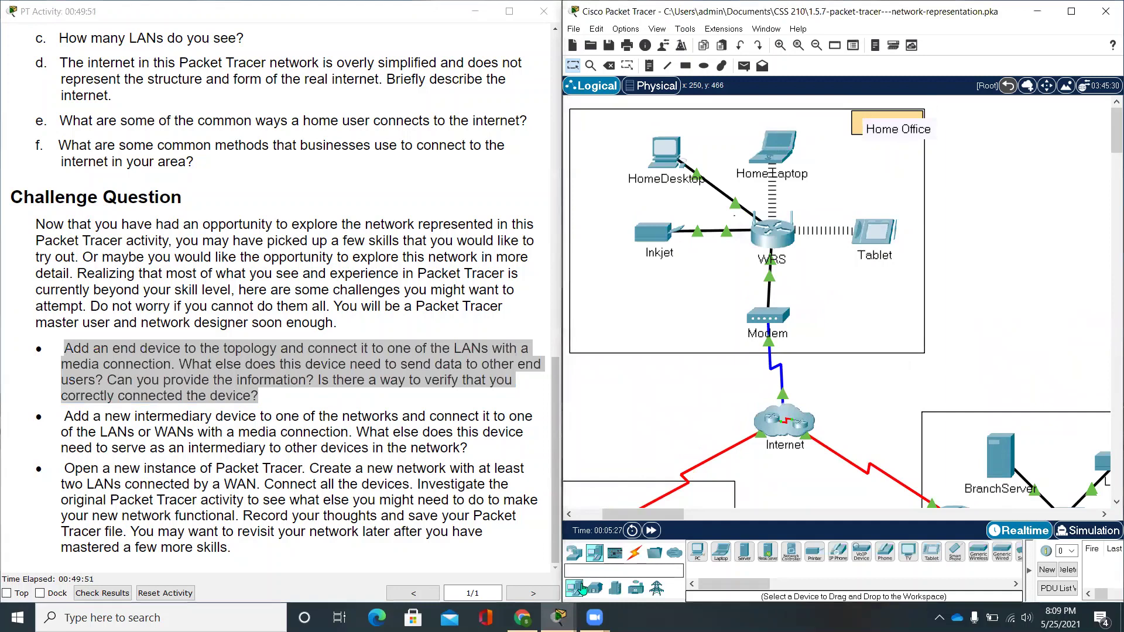
left_click_drag(696, 555, 859, 331)
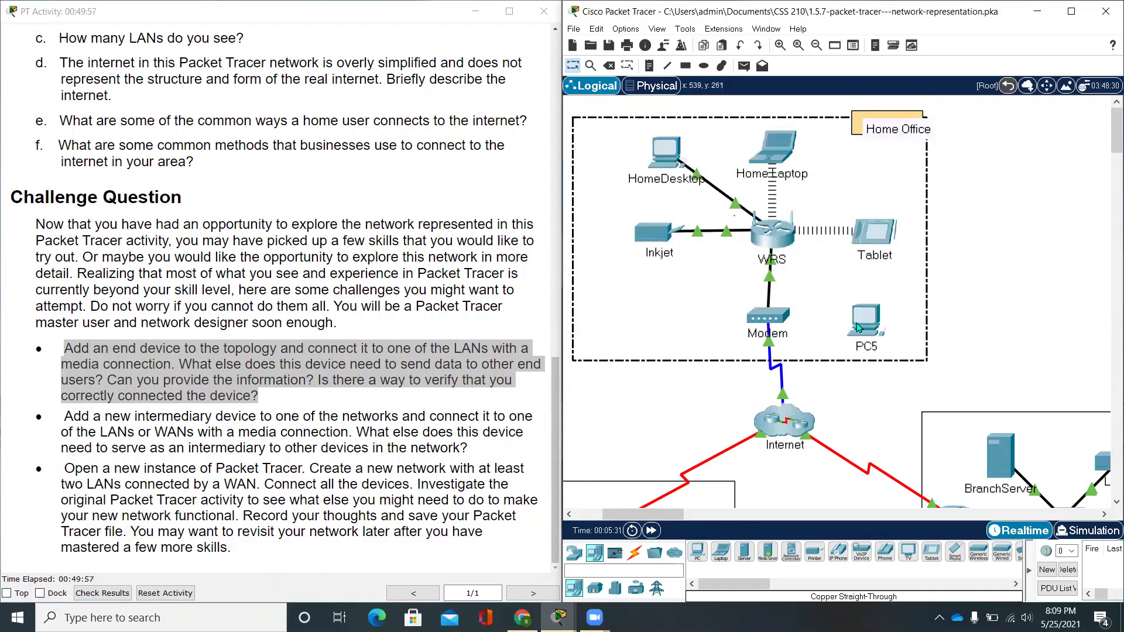
Open and close PC5's configuration window, then move PC5 slightly higher
left_click(863, 325)
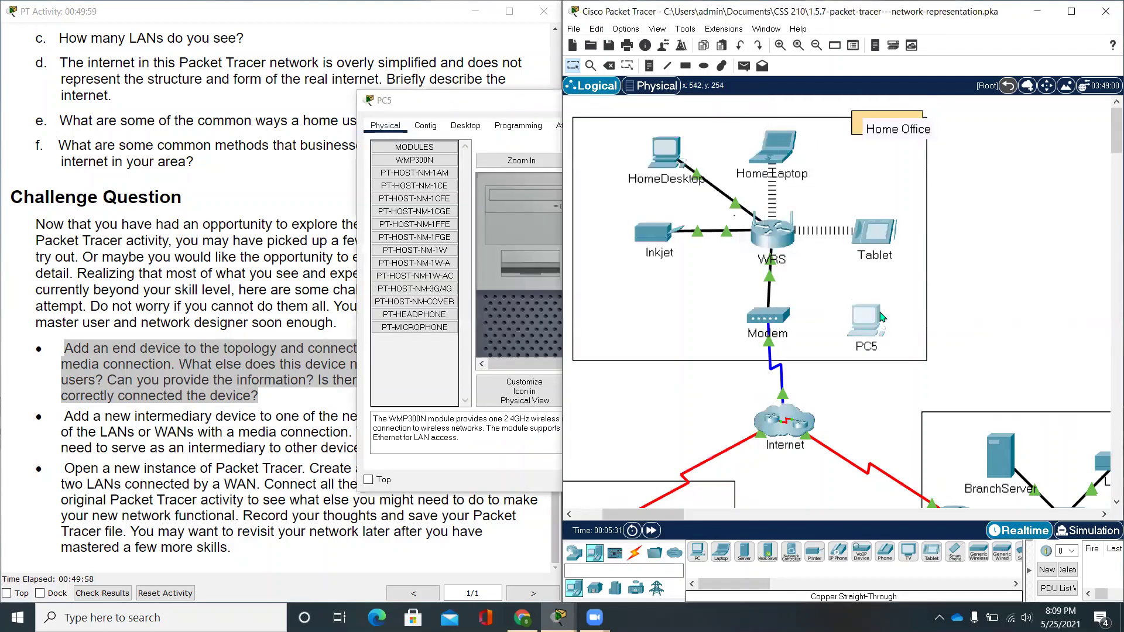
left_click(858, 349)
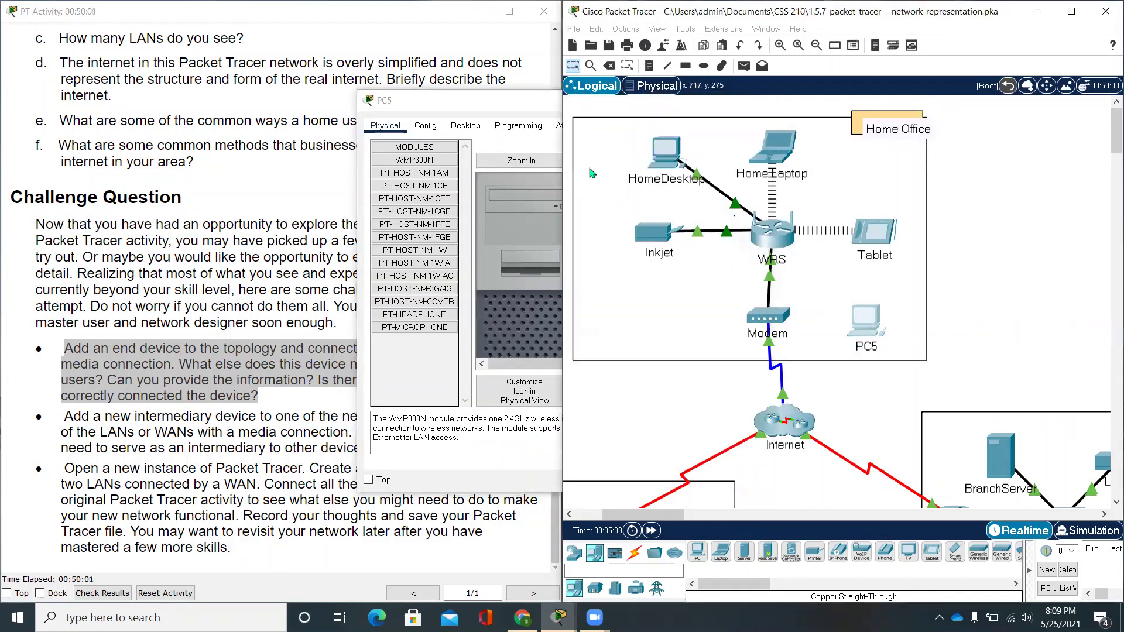
left_click_drag(535, 100, 547, 104)
left_click(764, 112)
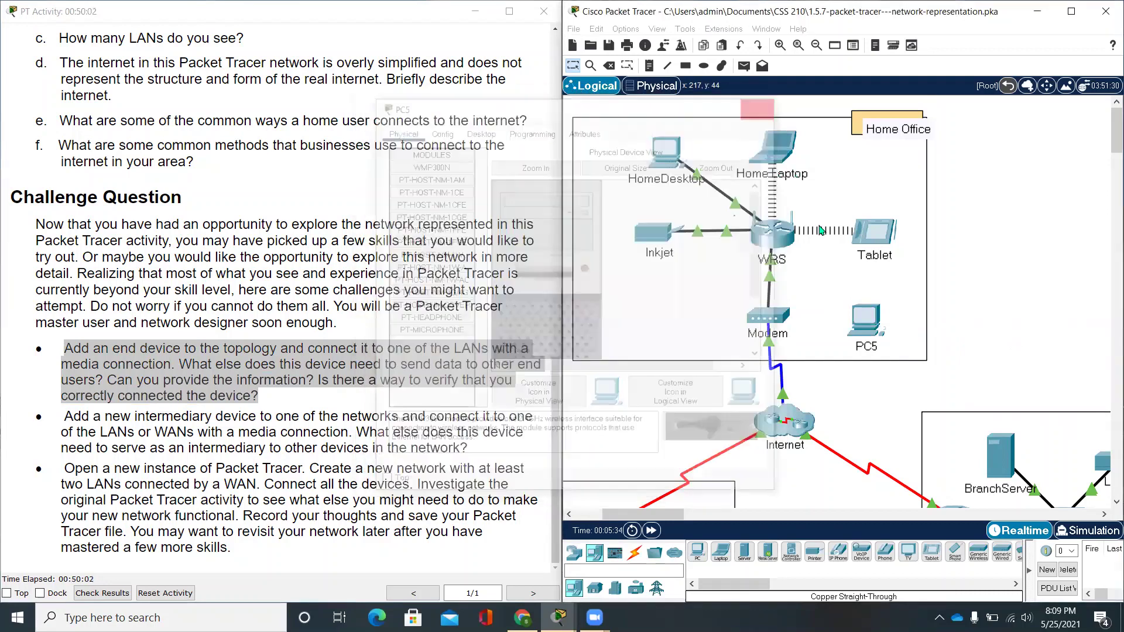
left_click_drag(864, 316, 859, 300)
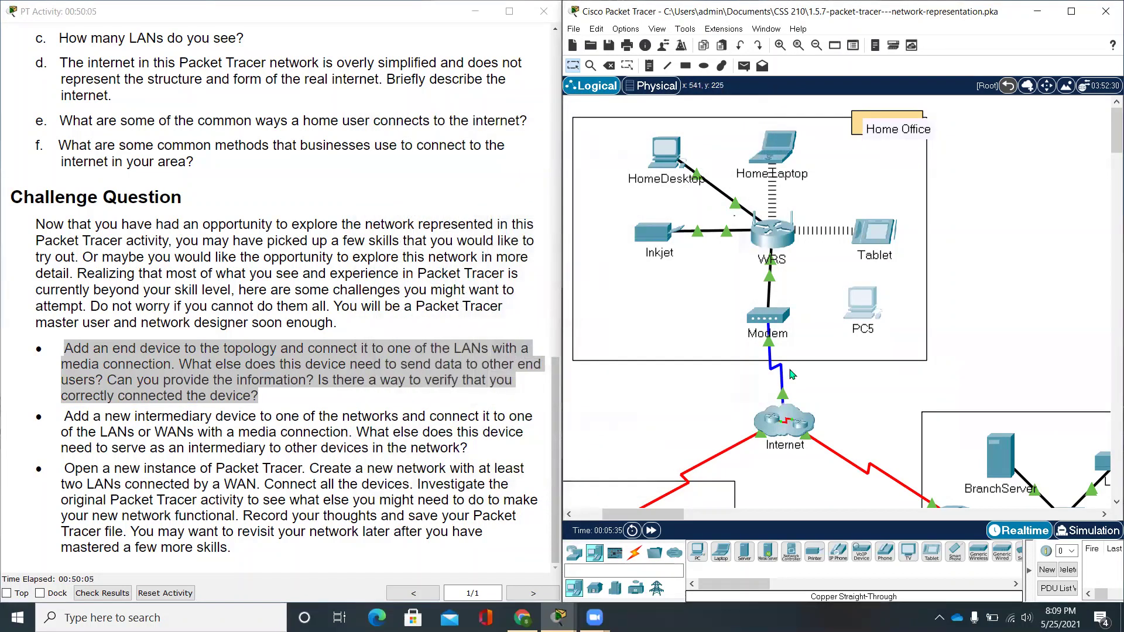
Connect PC5 FastEthernet0 to WRS Ethernet 3 with a copper straight-through cable
left_click(634, 553)
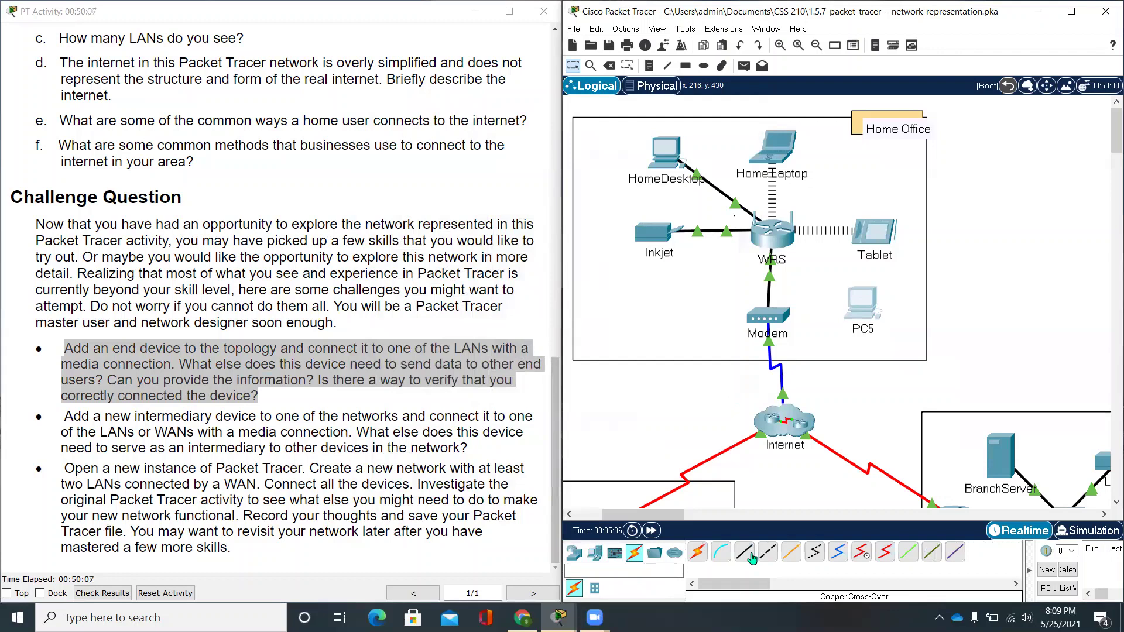
left_click(751, 556)
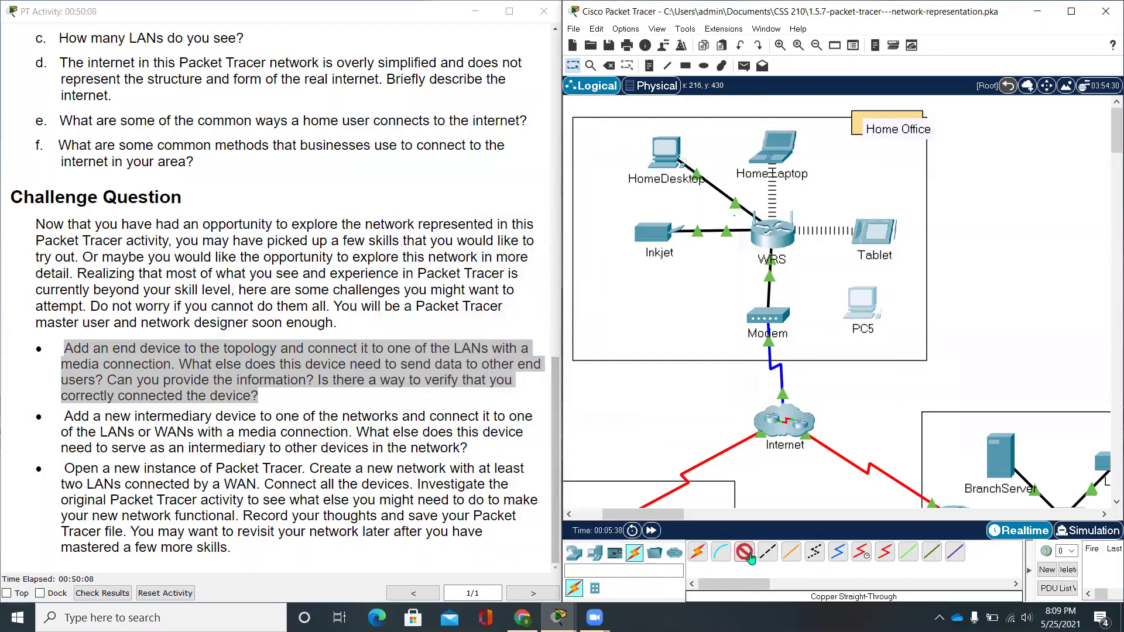
left_click(860, 306)
left_click(886, 357)
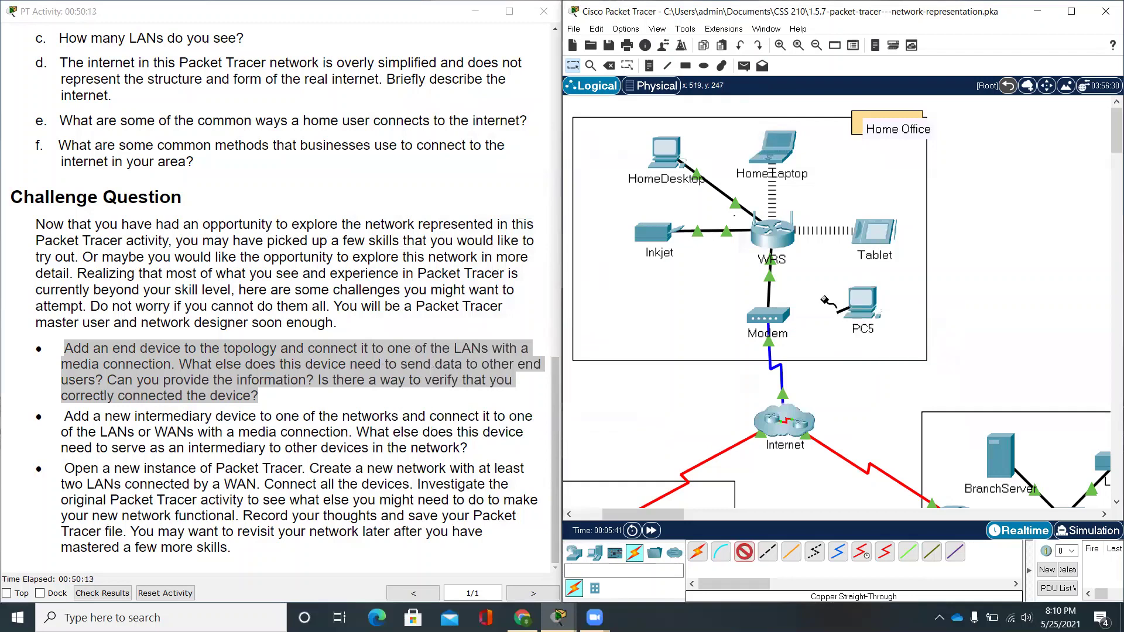
left_click(776, 239)
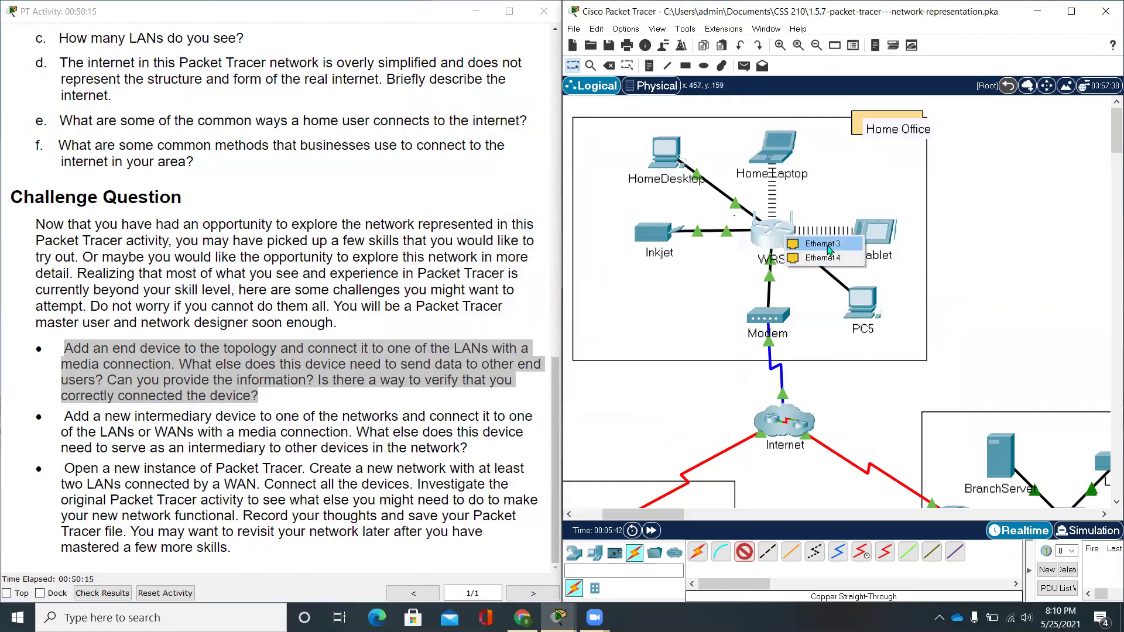
left_click(823, 257)
Move PC5 below the Tablet and highlight the task's verification questions
left_click_drag(865, 308, 880, 316)
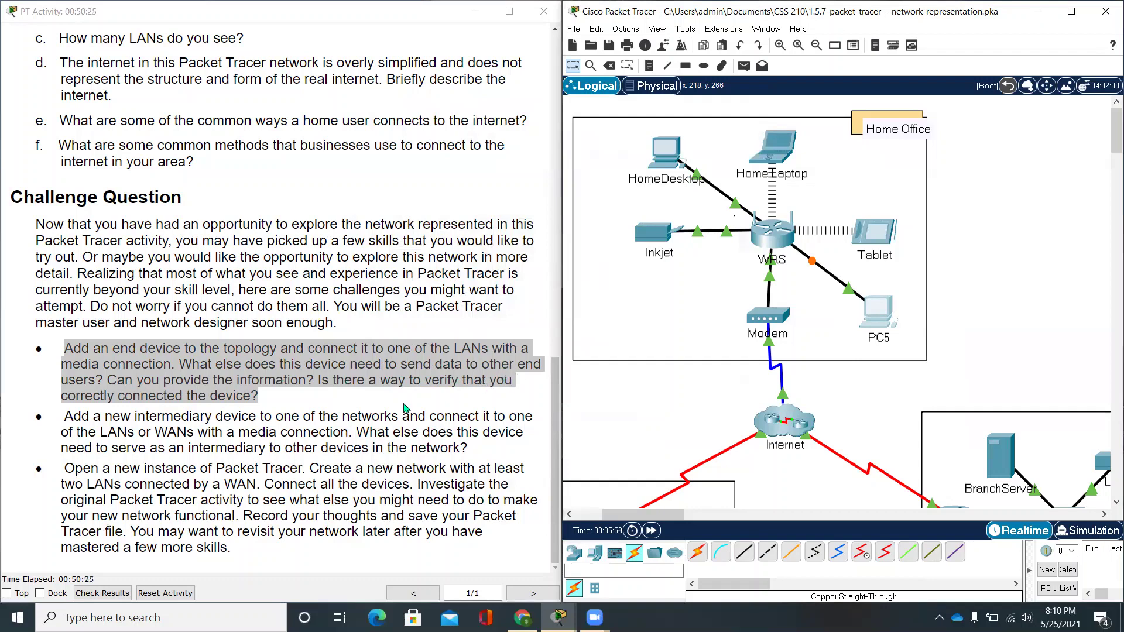
left_click(326, 418)
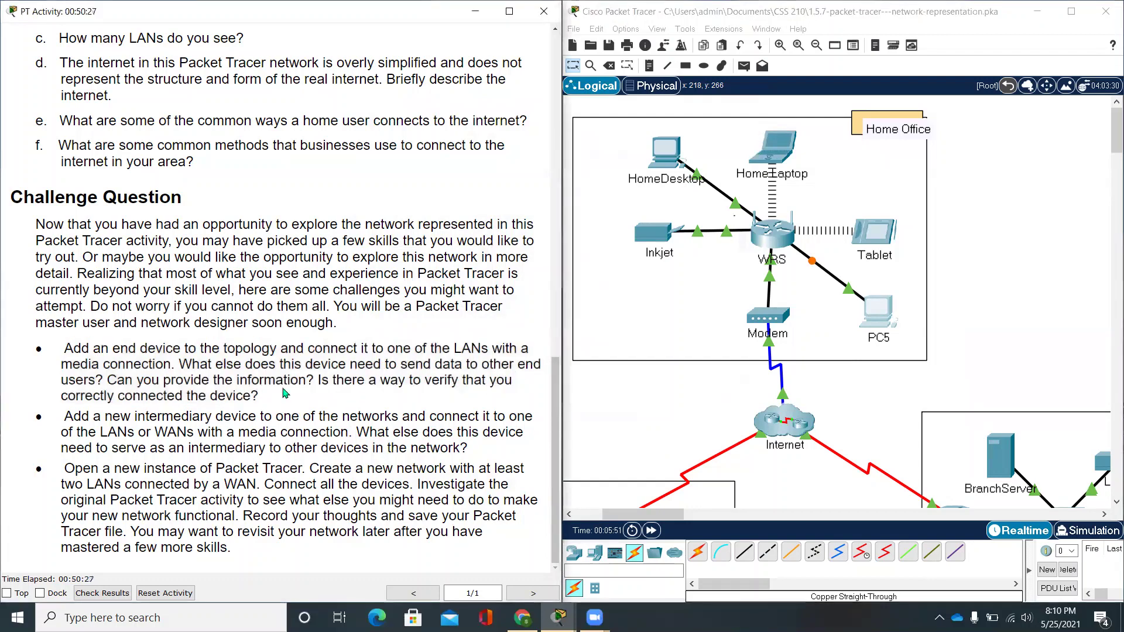
left_click_drag(258, 396, 110, 380)
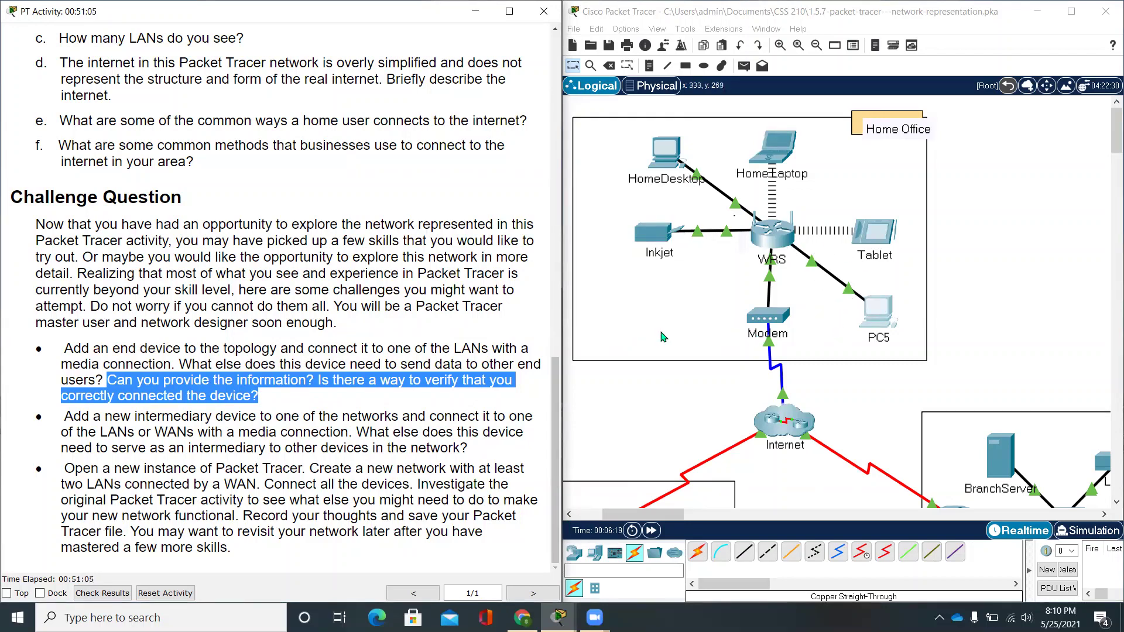
scroll(663, 337, "down", 5)
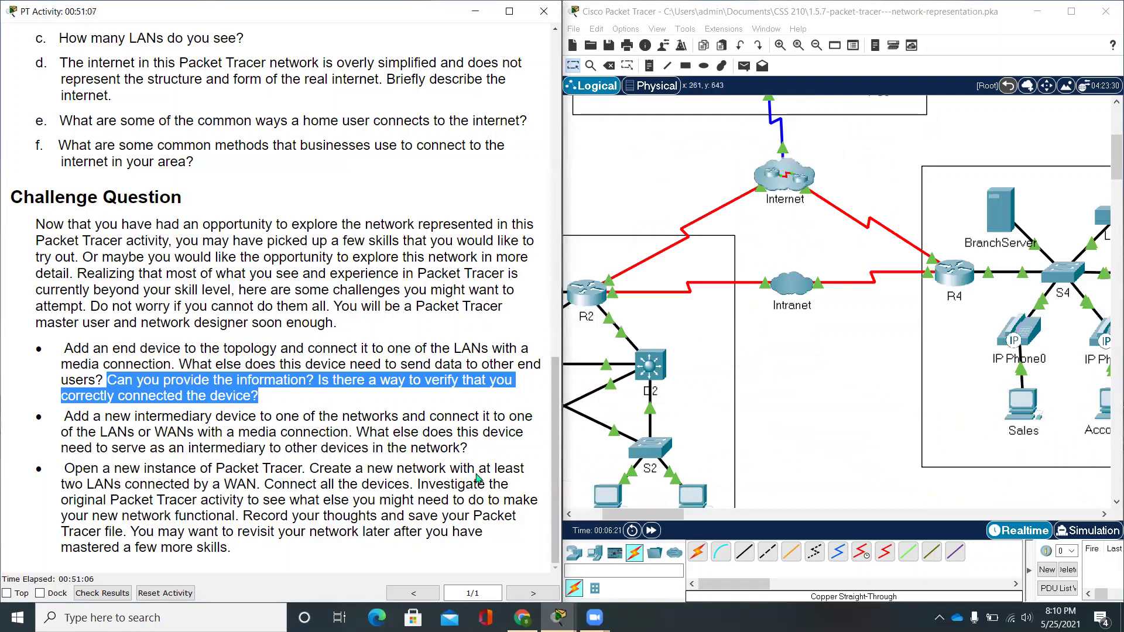
Highlight the second challenge task's instruction sentence
left_click(857, 333)
scroll(857, 333, "up", 5)
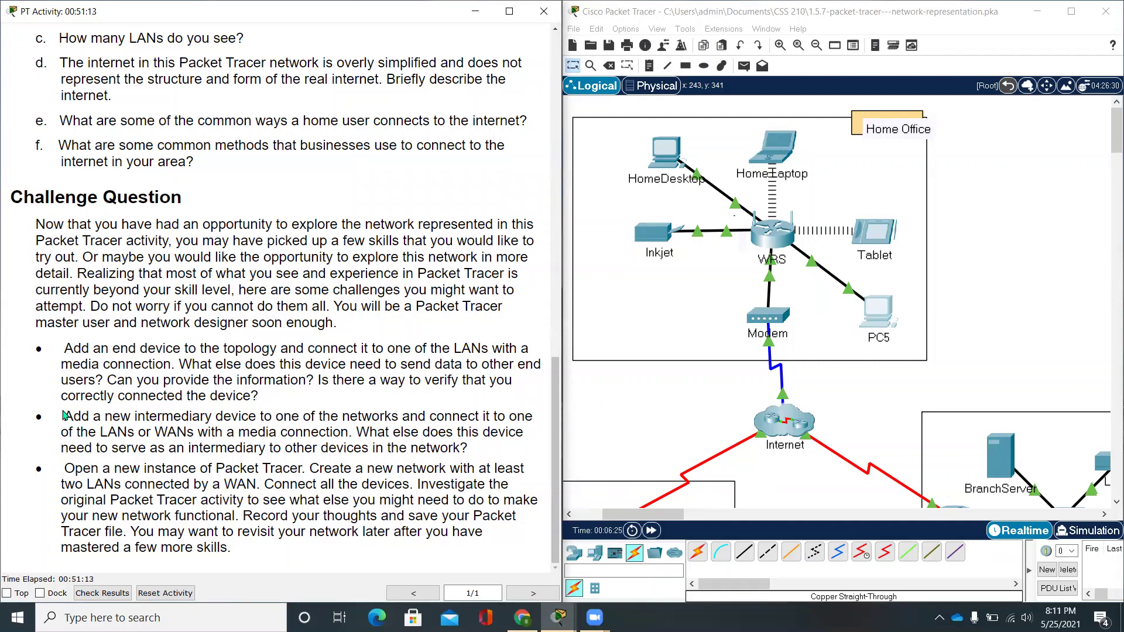
left_click_drag(63, 417, 140, 435)
left_click(316, 463)
left_click_drag(356, 433, 69, 414)
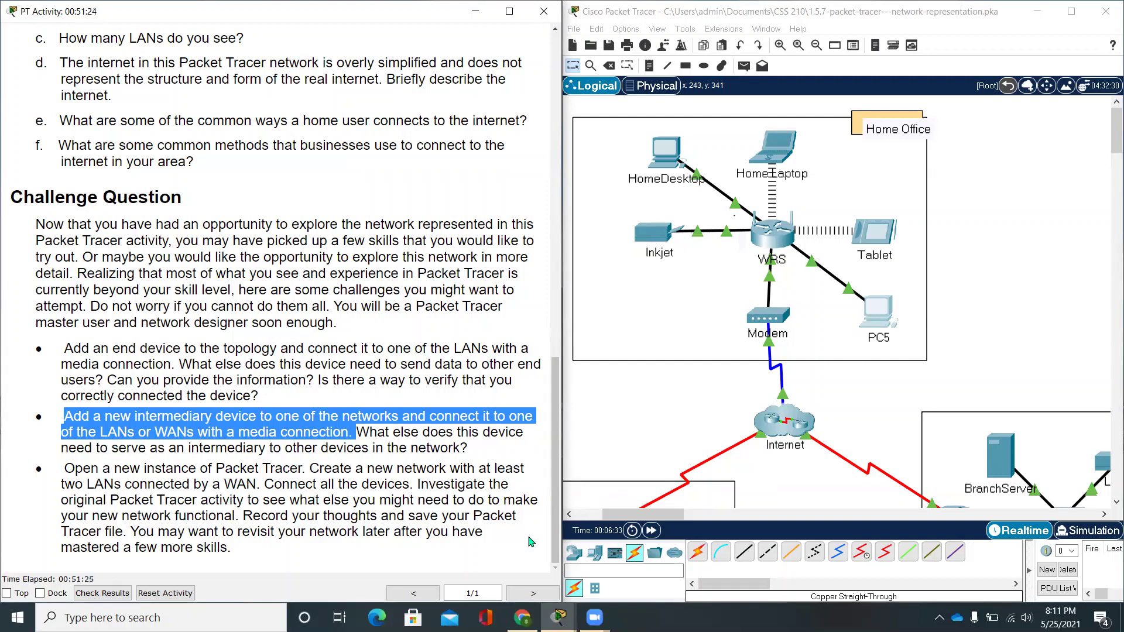
Scroll and pan the canvas to show R2, D1, D2, S1 and S2
scroll(725, 418, "down", 5)
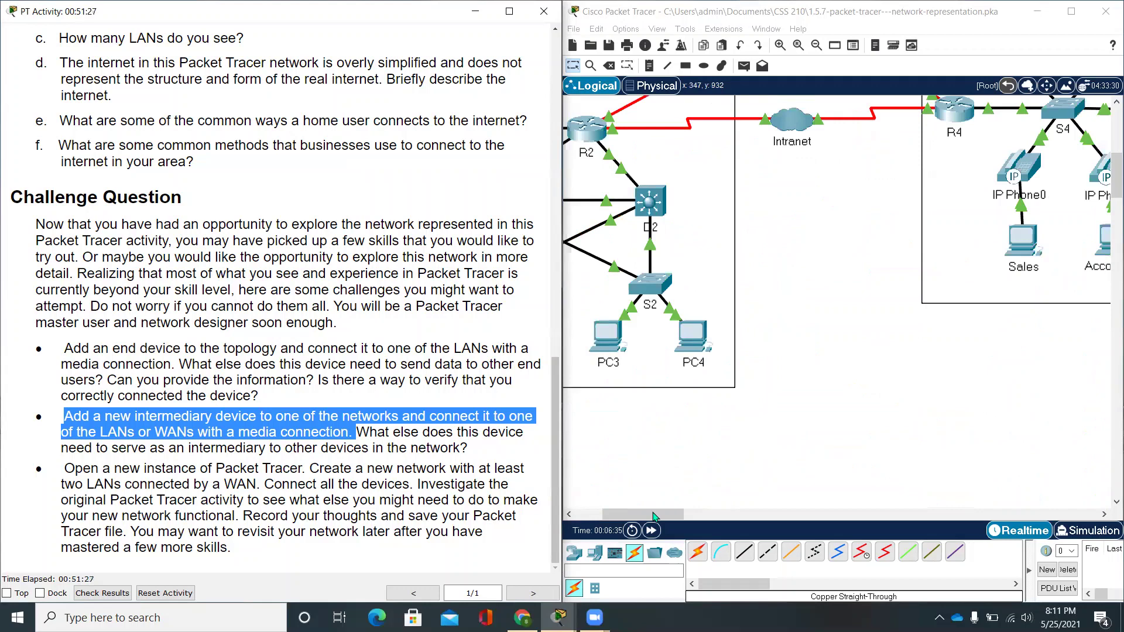
left_click_drag(655, 515, 588, 493)
scroll(703, 410, "up", 2)
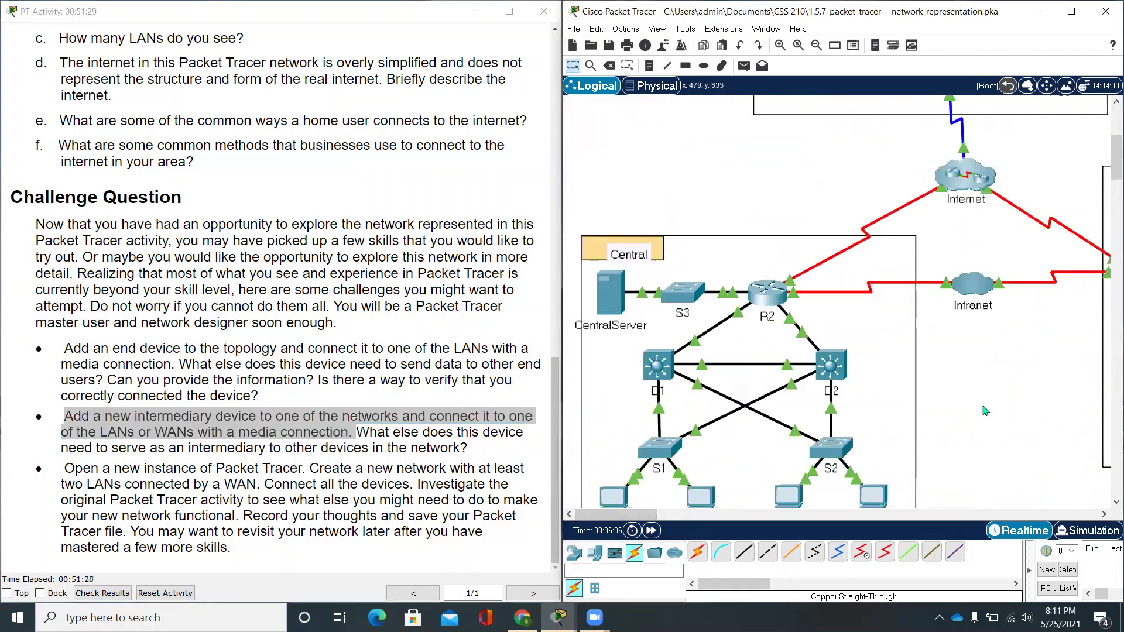
scroll(831, 316, "down", 1)
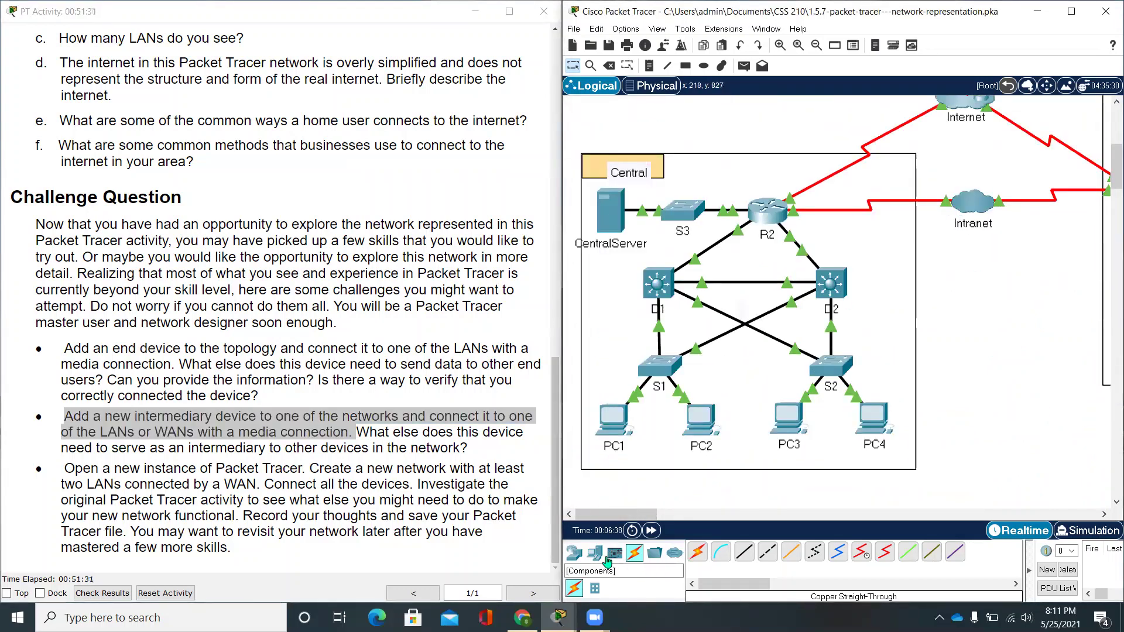
Place a 3560-24PS multilayer switch beside the Central LAN
left_click(575, 554)
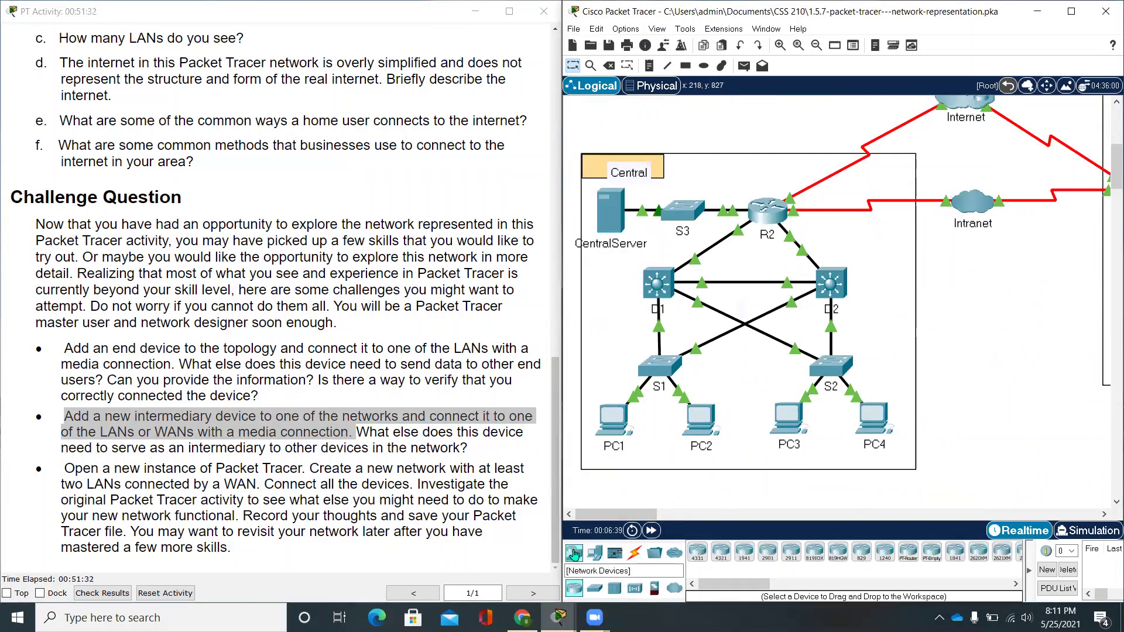
left_click(595, 589)
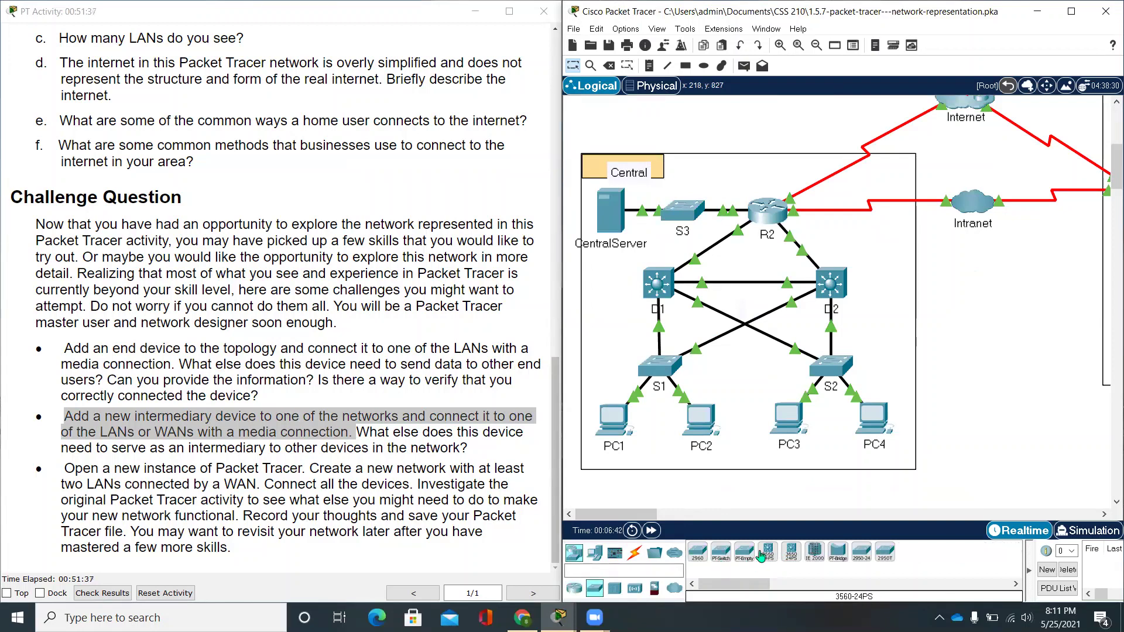
left_click_drag(767, 556, 933, 317)
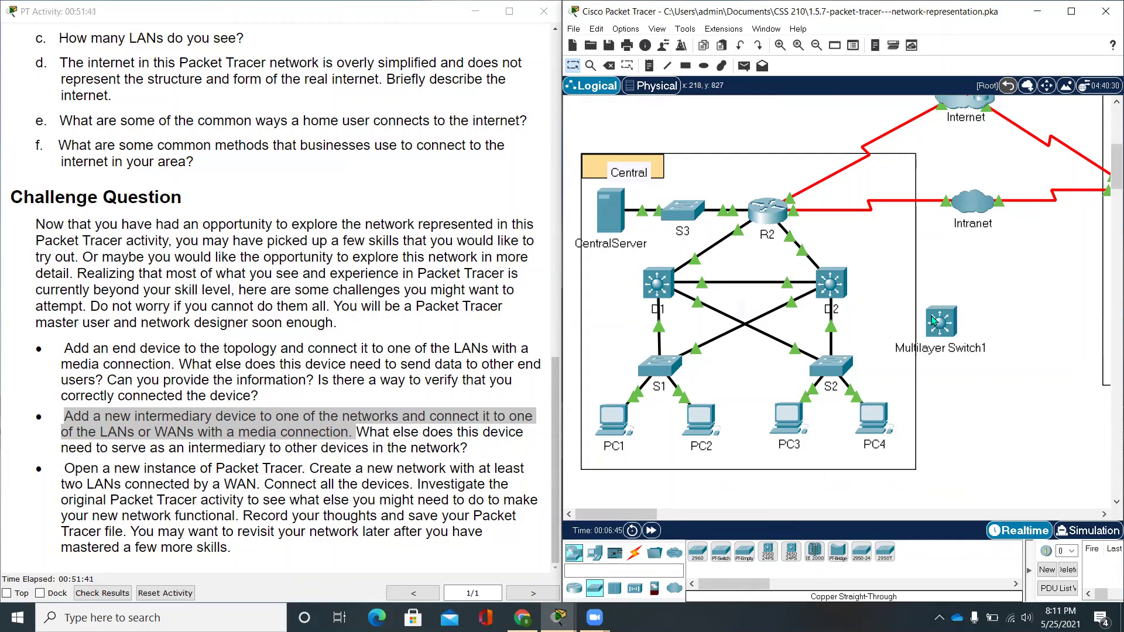
Cable Multilayer Switch1 Gig0/1 to S2 Gig0/2 with copper straight-through, then shift it up-right
left_click(634, 552)
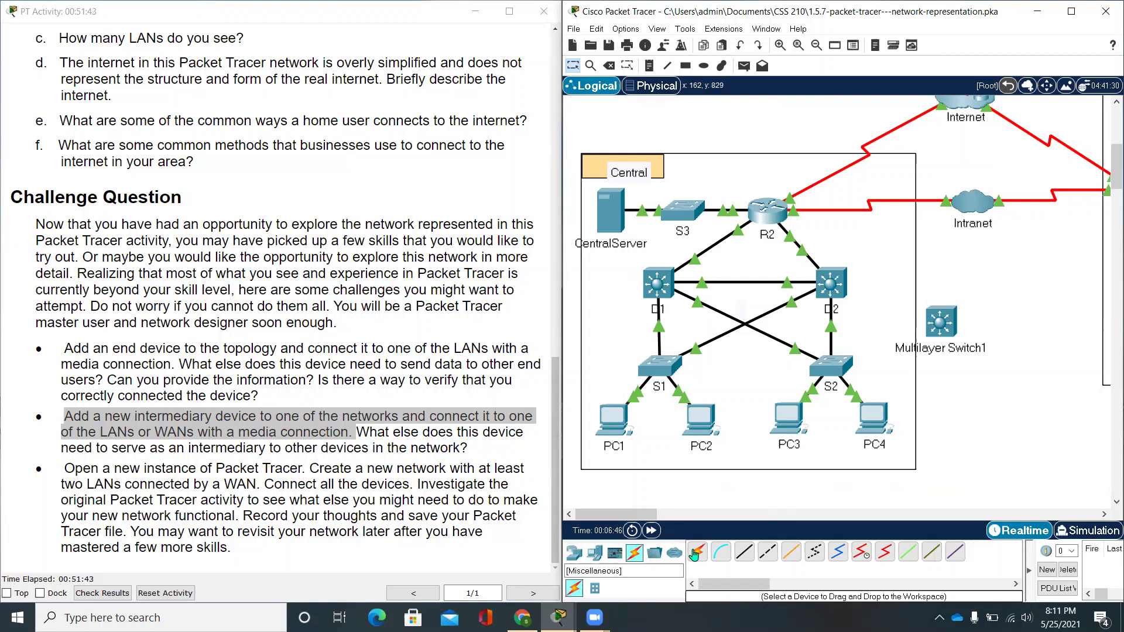
left_click(744, 552)
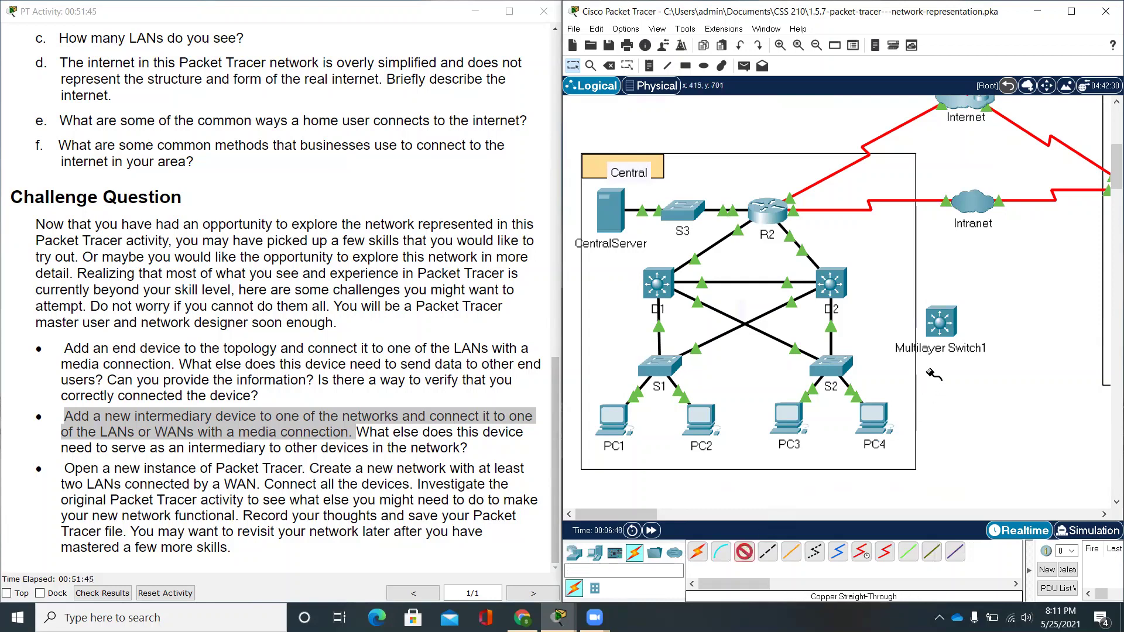
left_click(948, 329)
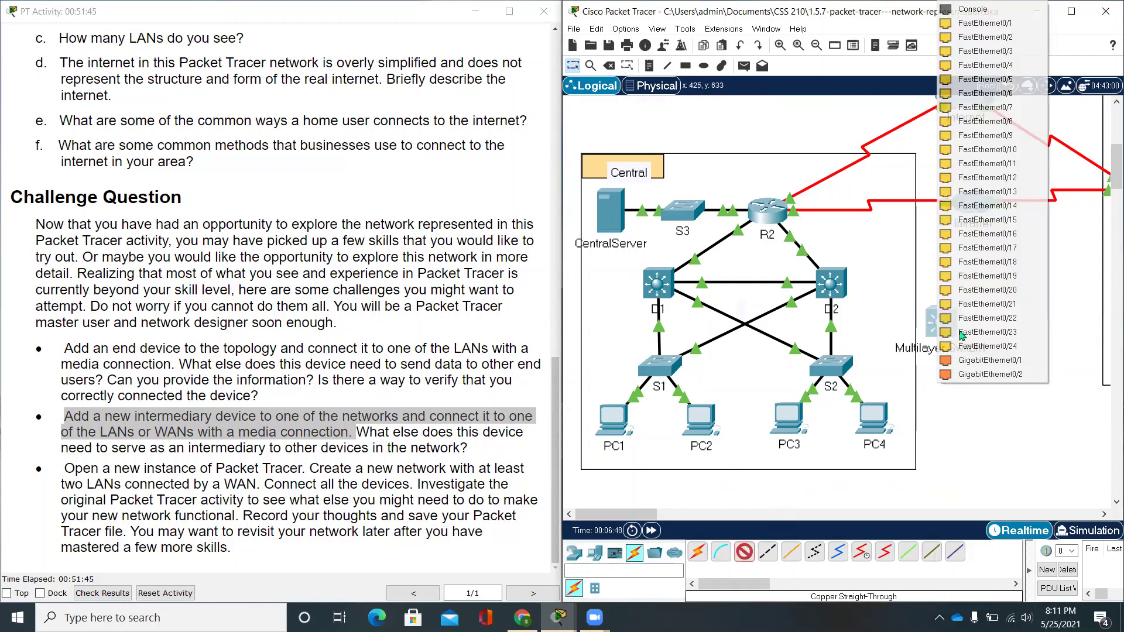
left_click(990, 361)
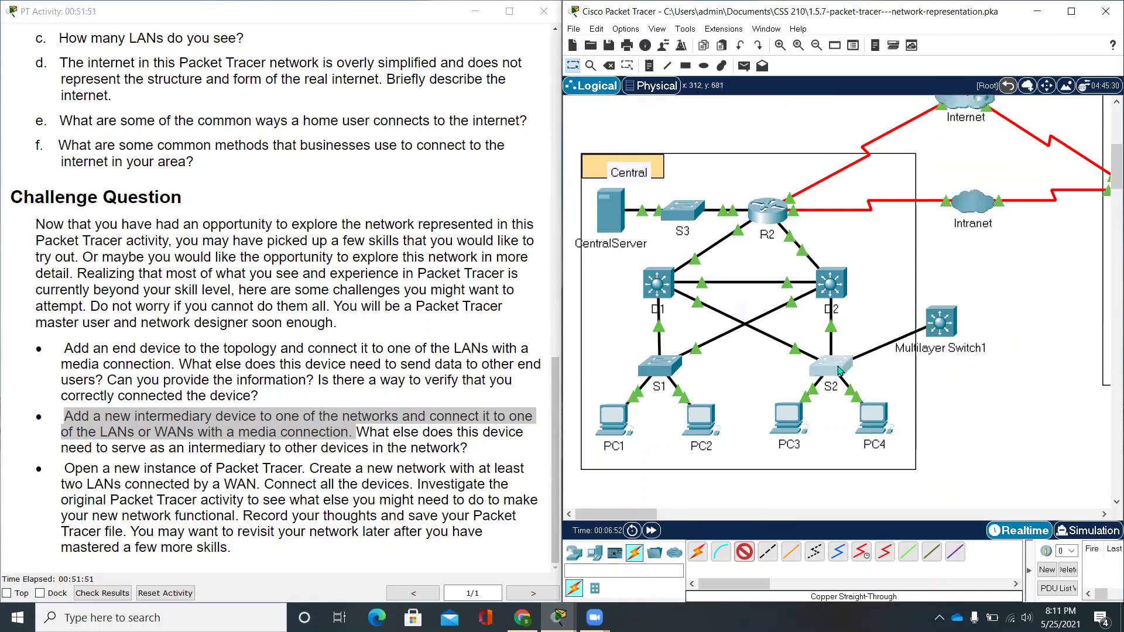
left_click(839, 370)
left_click(879, 358)
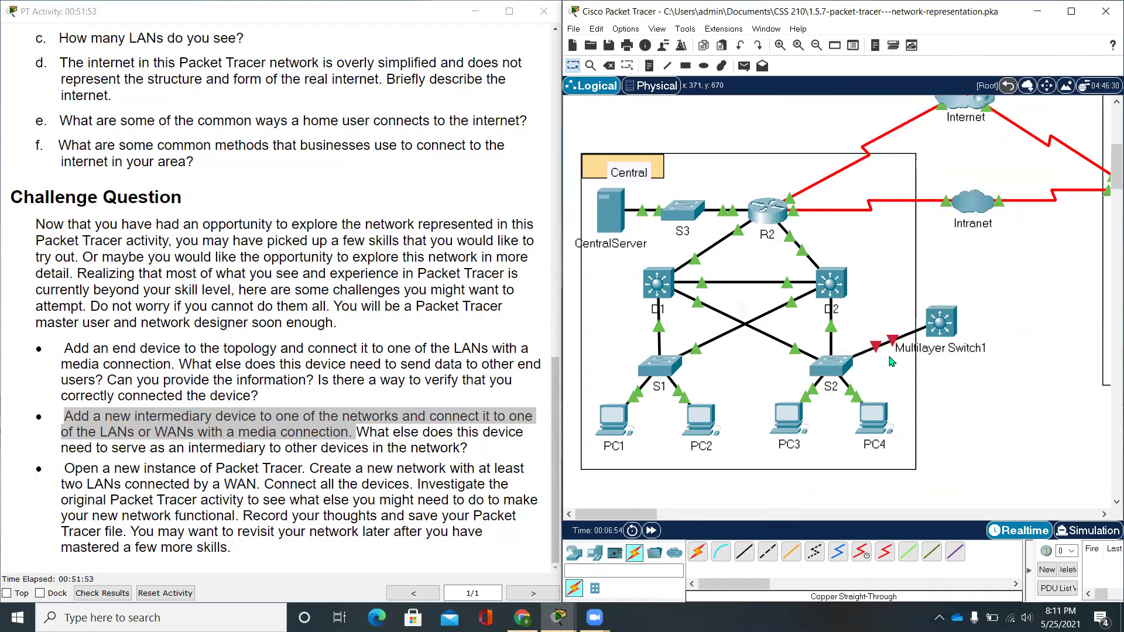
left_click_drag(924, 343, 941, 326)
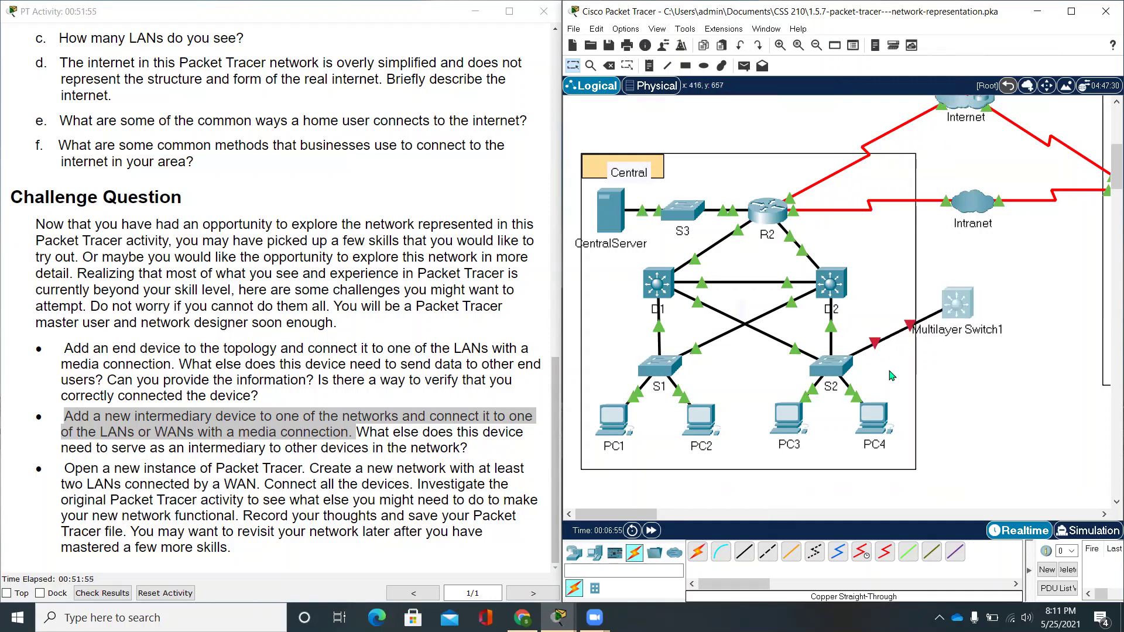
left_click(467, 447)
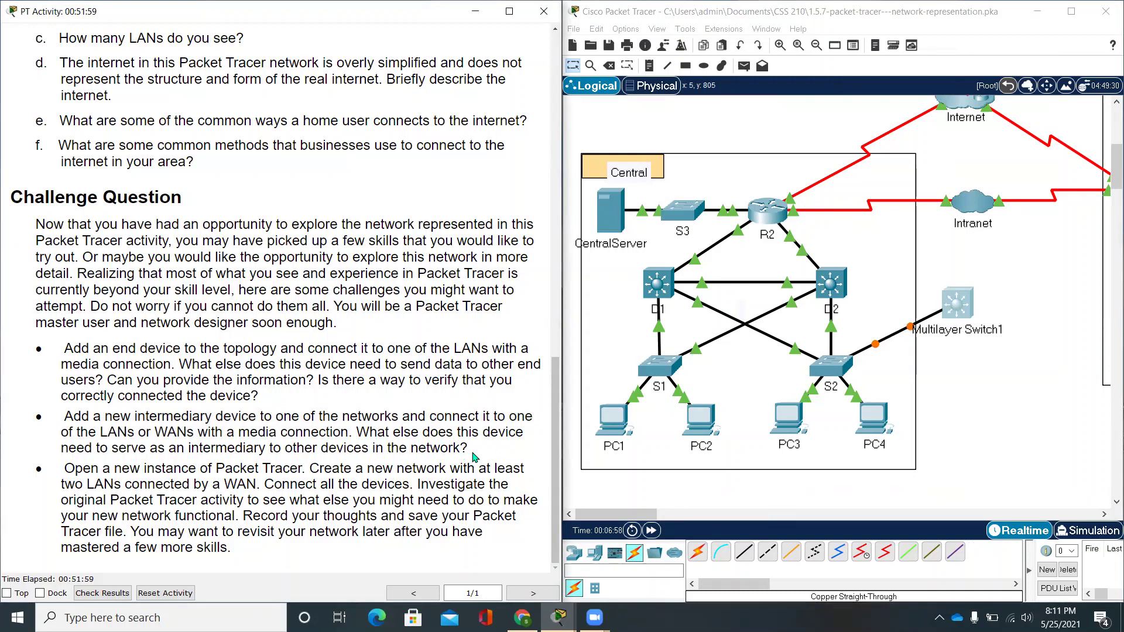
left_click_drag(470, 450, 363, 428)
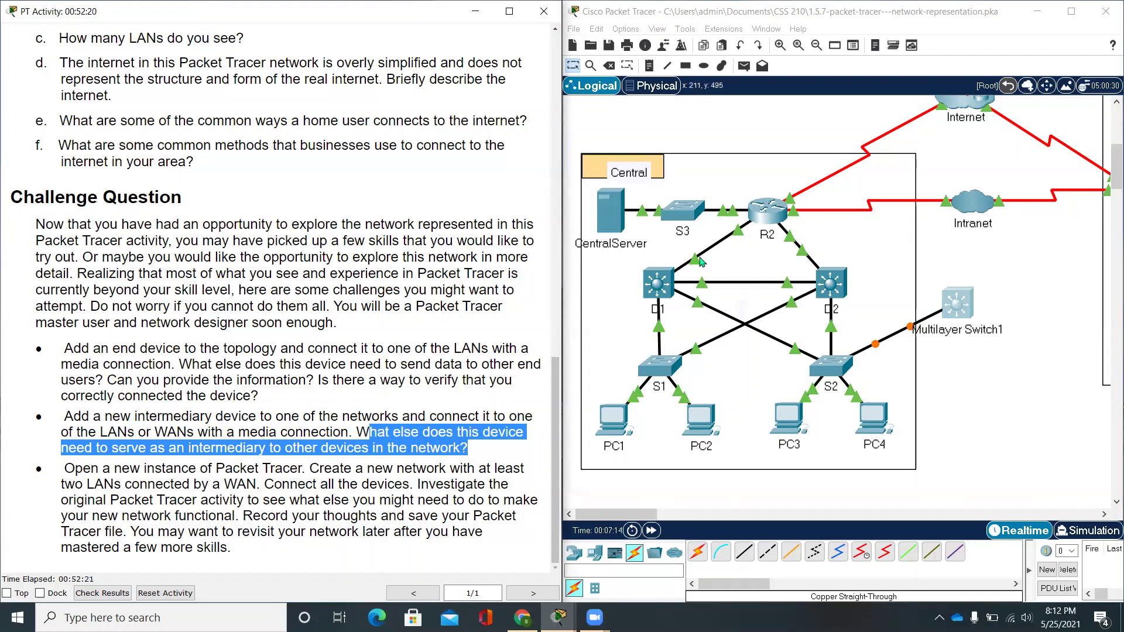
left_click(1017, 398)
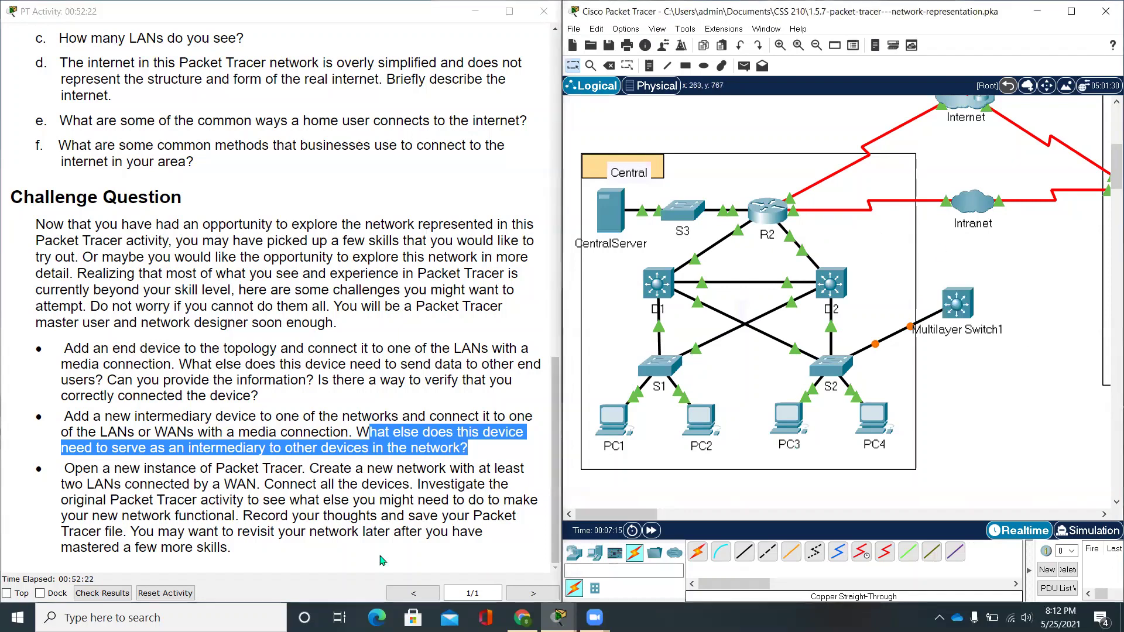
left_click(413, 469)
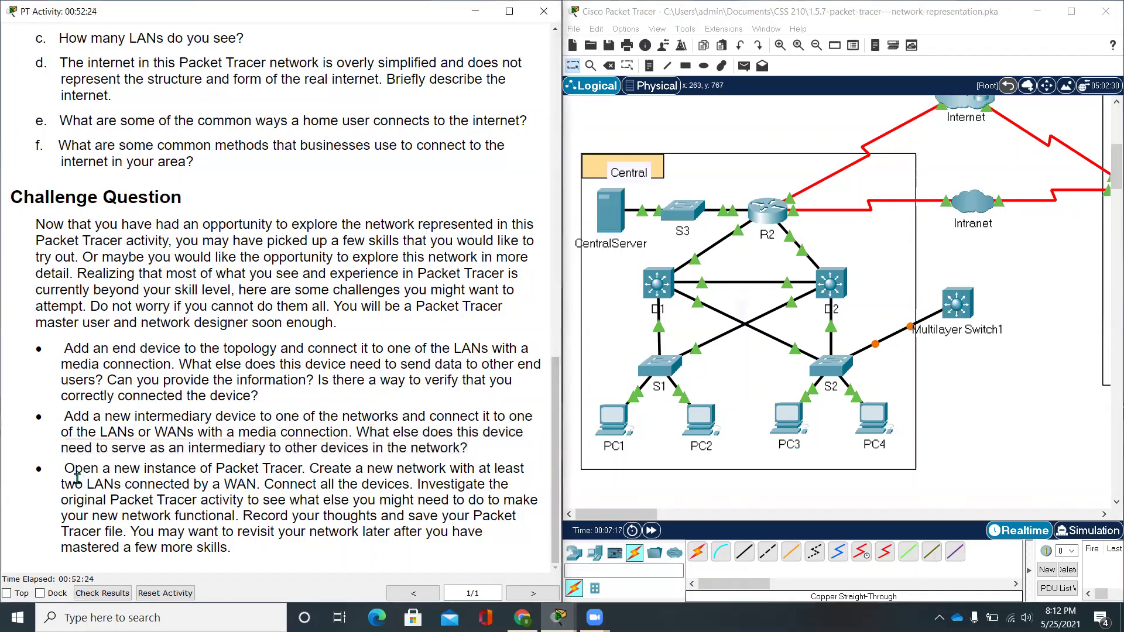
left_click_drag(59, 470, 261, 562)
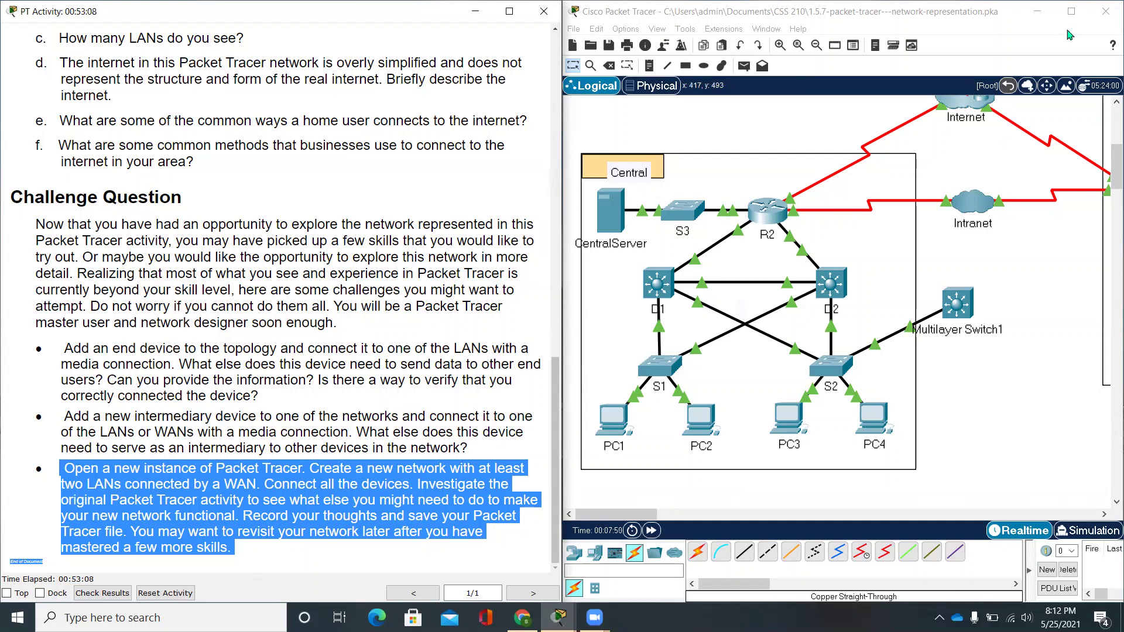
Maximize the window and start a new blank network without saving the old one
left_click(1072, 11)
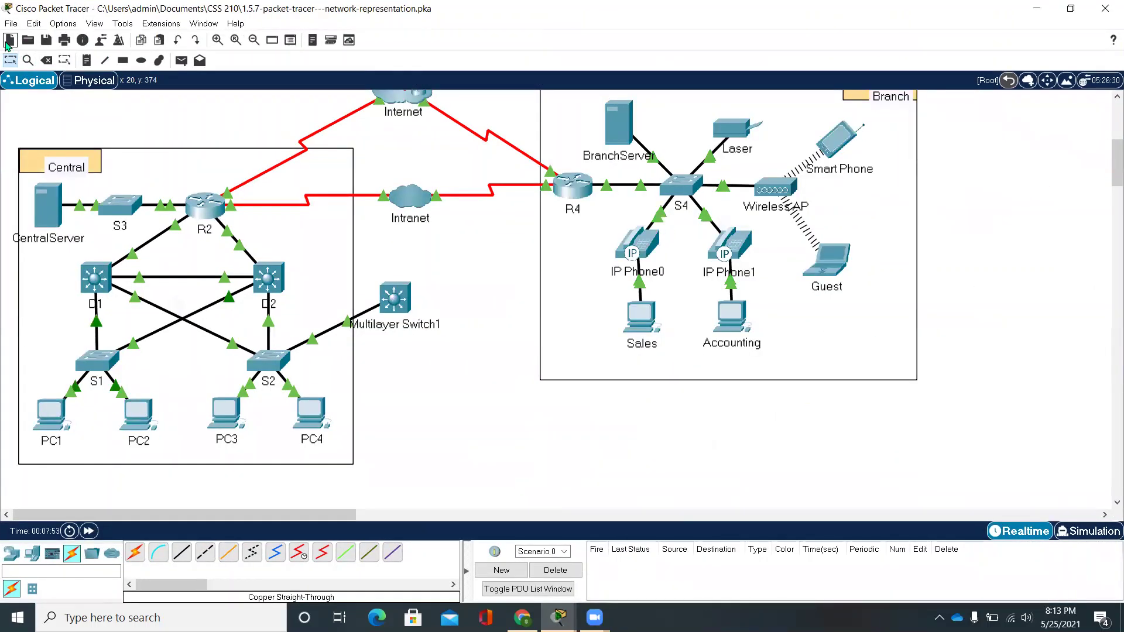
left_click(8, 41)
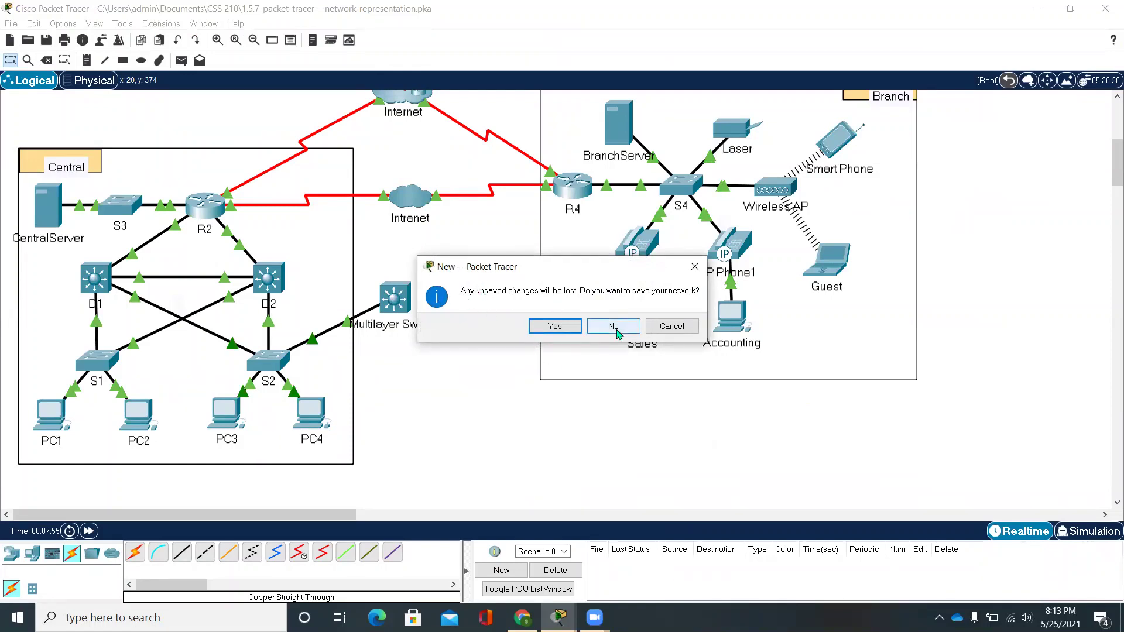
left_click_drag(609, 326, 551, 412)
key("Return")
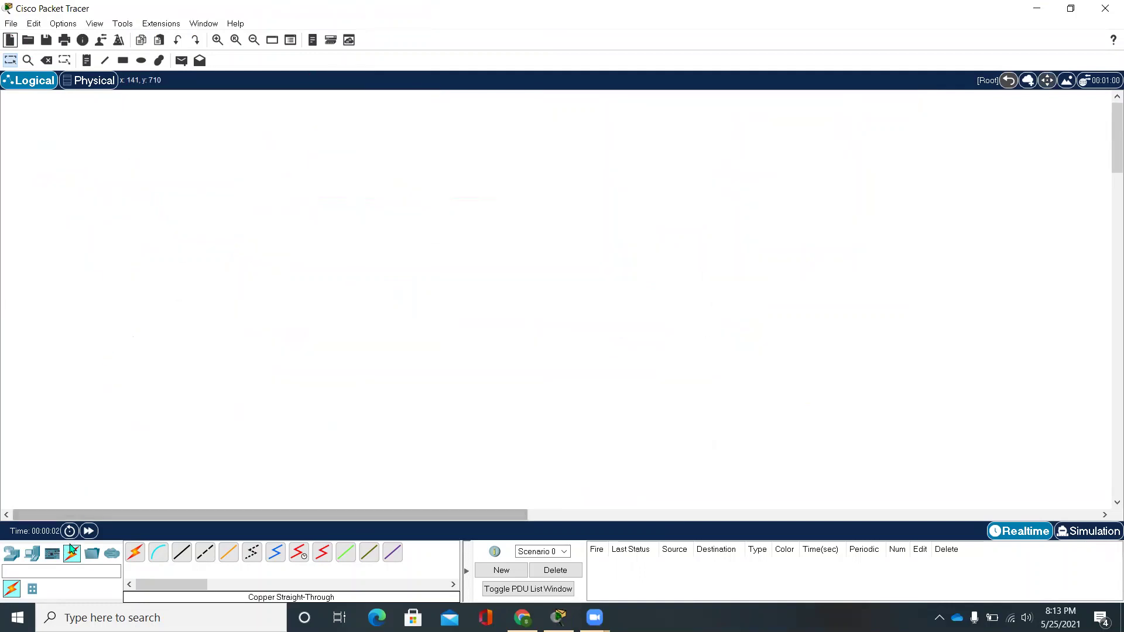
Place two PCs on the empty canvas, PC0 and a second PC below it
left_click(30, 556)
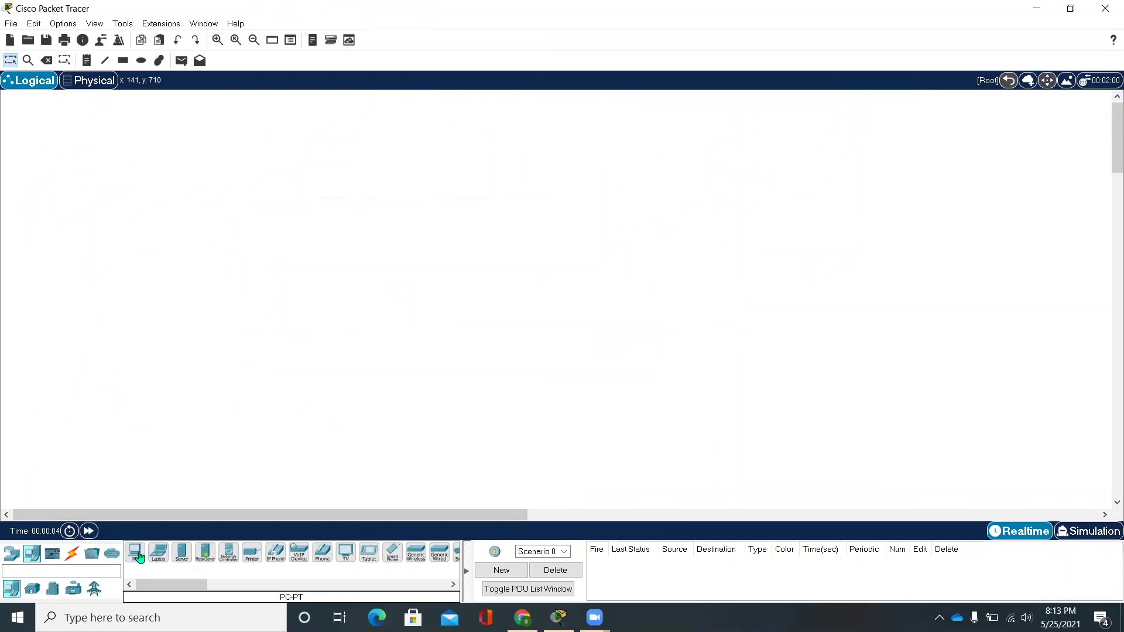
left_click_drag(138, 558, 312, 209)
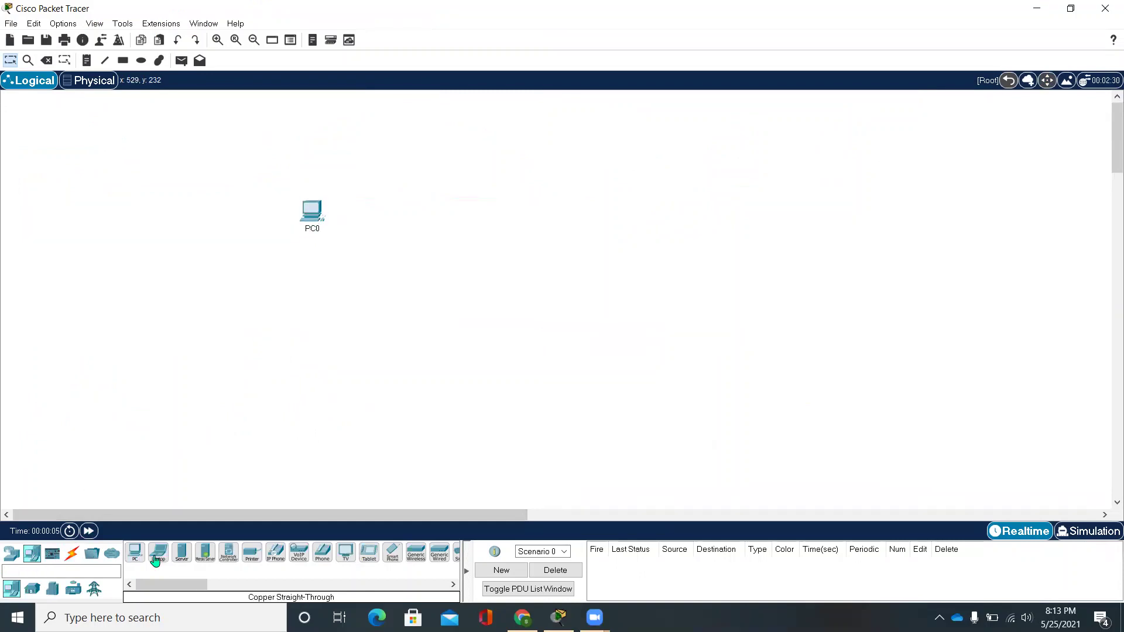
left_click_drag(155, 561, 310, 374)
Add Laptop0 on the left and a 2960 switch, Switch0, then move PC1 lower
left_click_drag(158, 553, 190, 296)
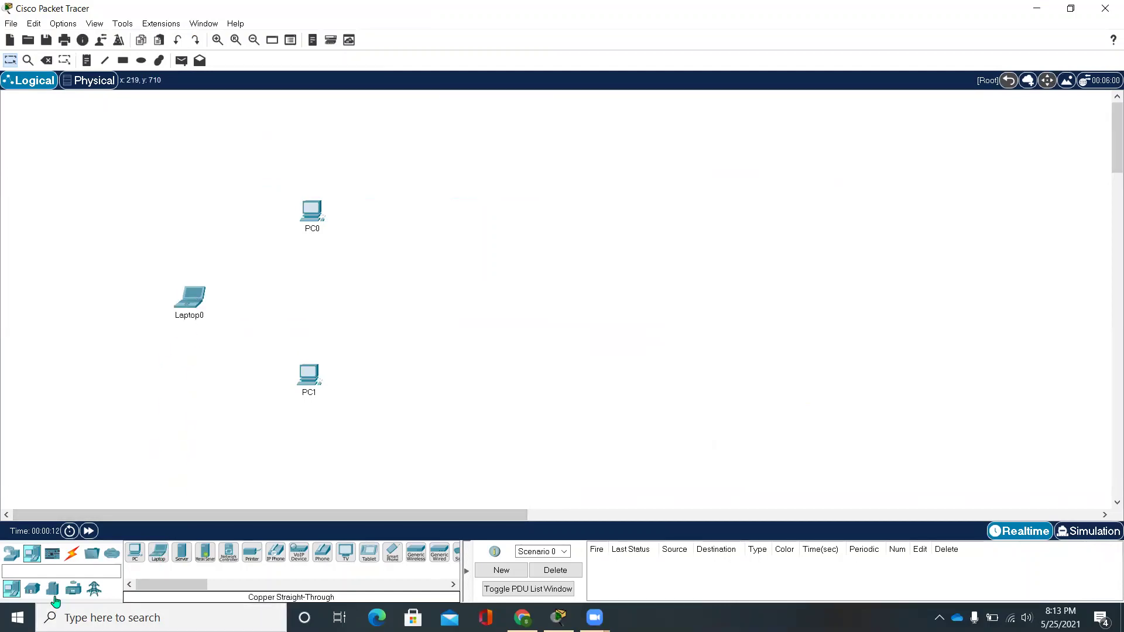
left_click(11, 554)
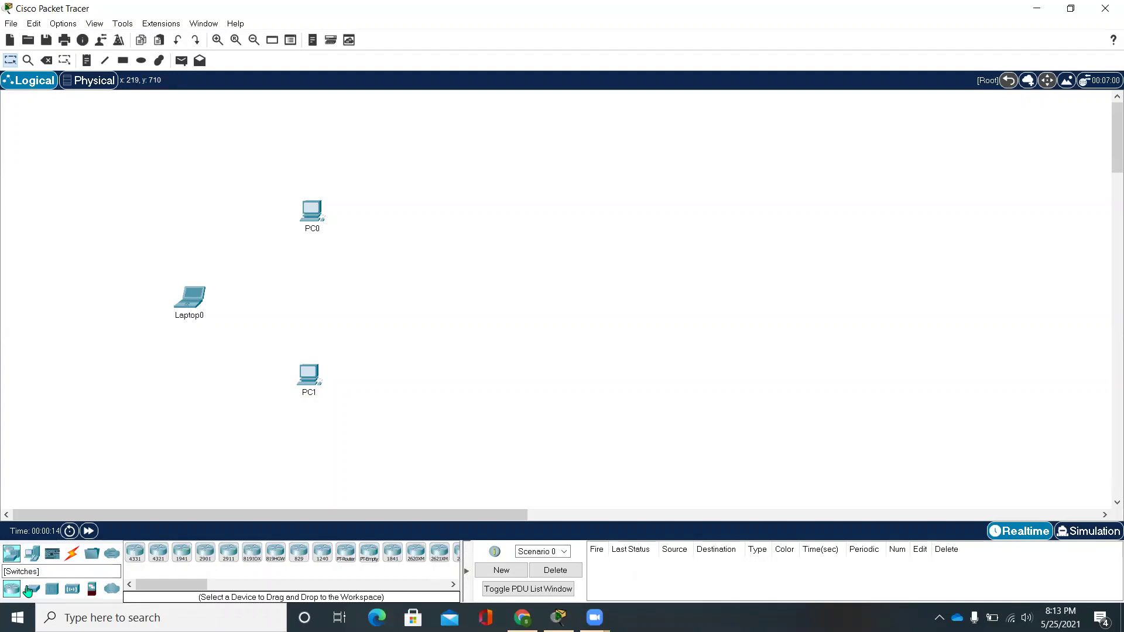
left_click(28, 592)
left_click_drag(135, 554, 310, 306)
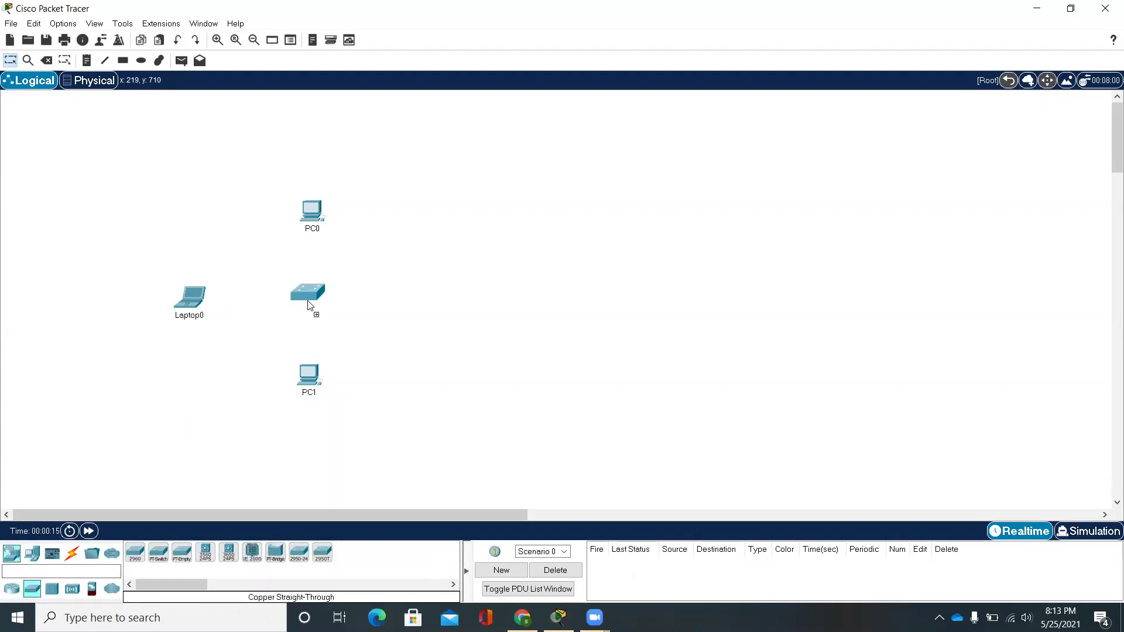
left_click(308, 304)
left_click_drag(309, 381, 302, 403)
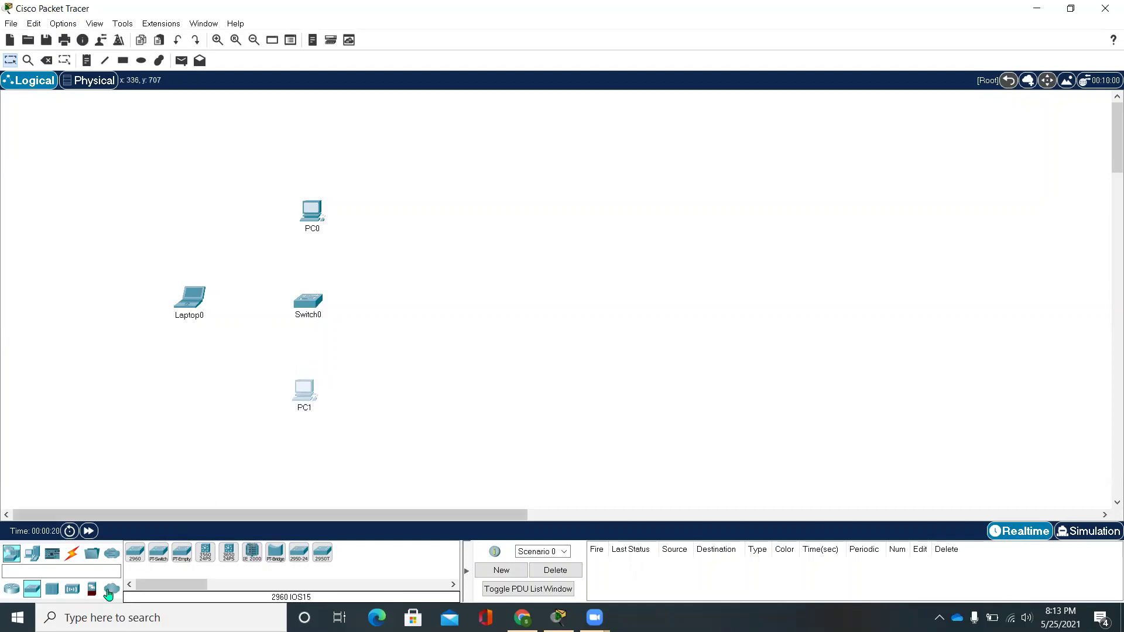
Cable Laptop0 FastEthernet0 to Switch0 FastEthernet0/1 with copper straight-through
left_click(73, 554)
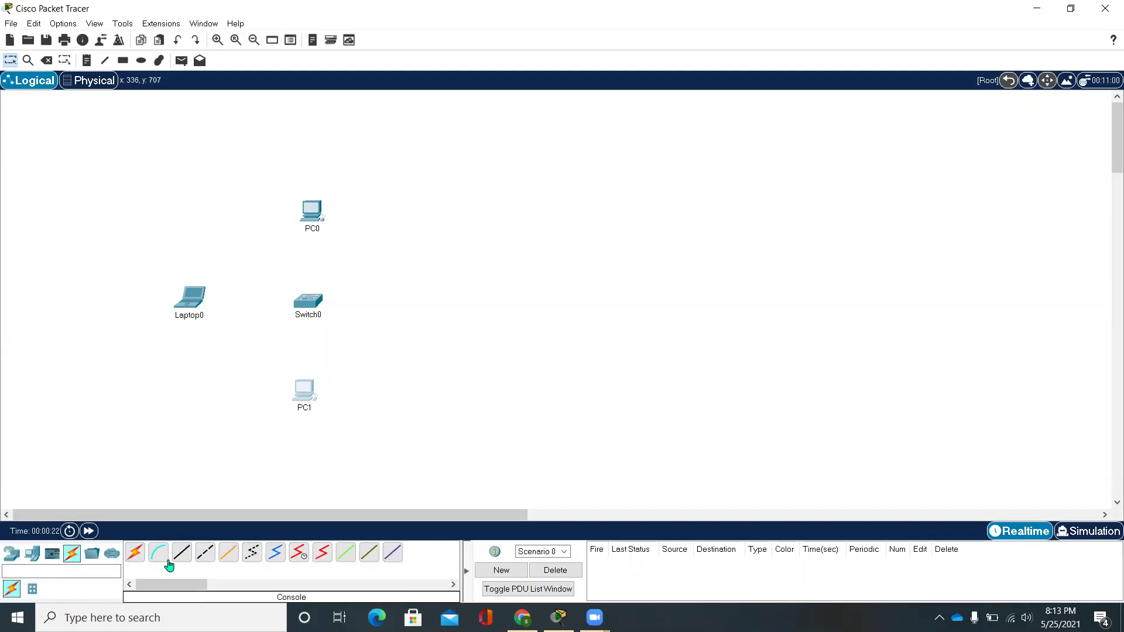
left_click(189, 556)
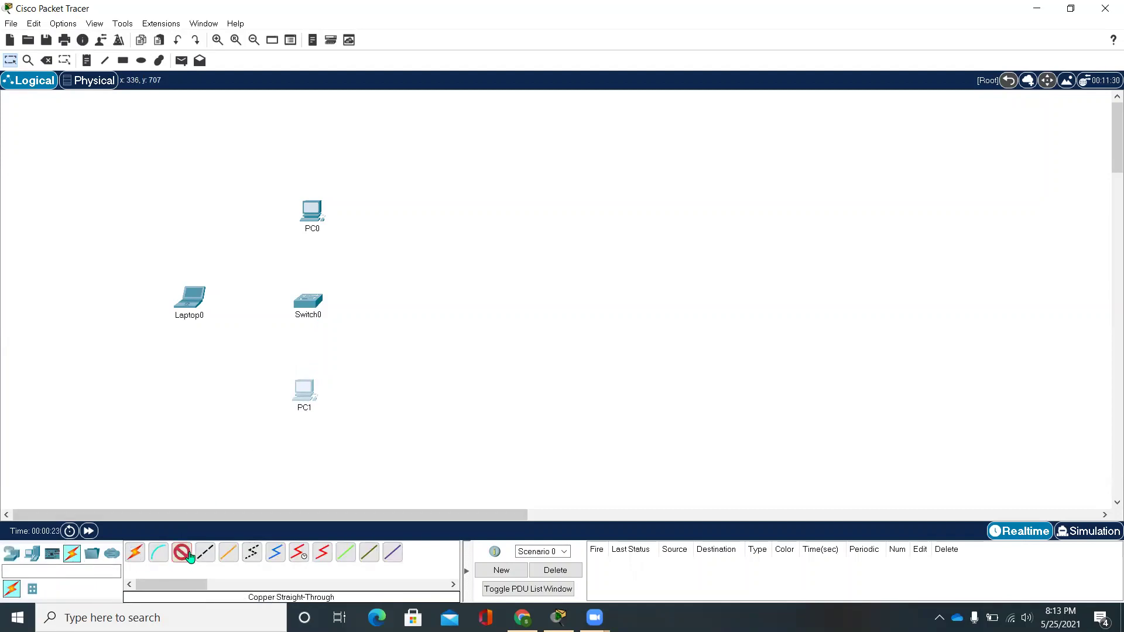
left_click(310, 303)
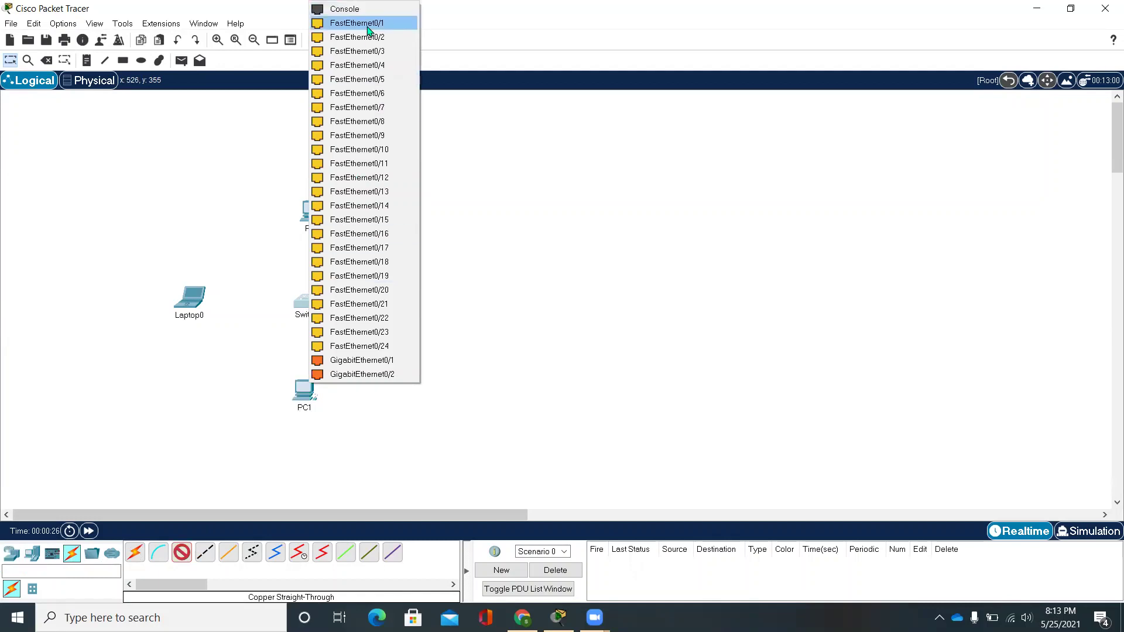
left_click(371, 26)
left_click(192, 297)
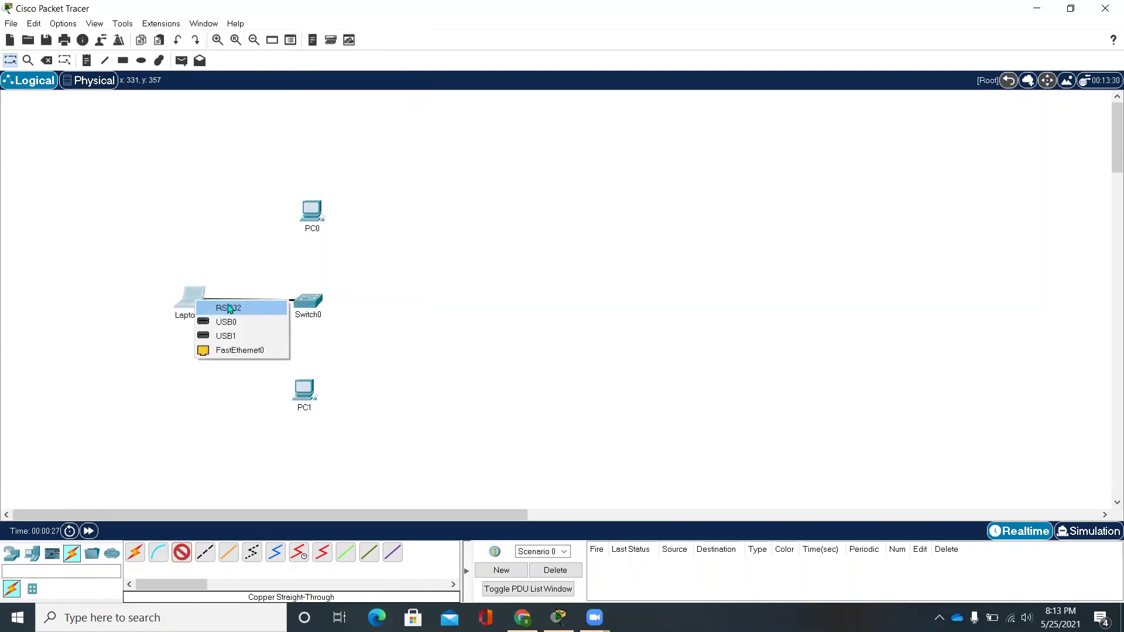
left_click(243, 351)
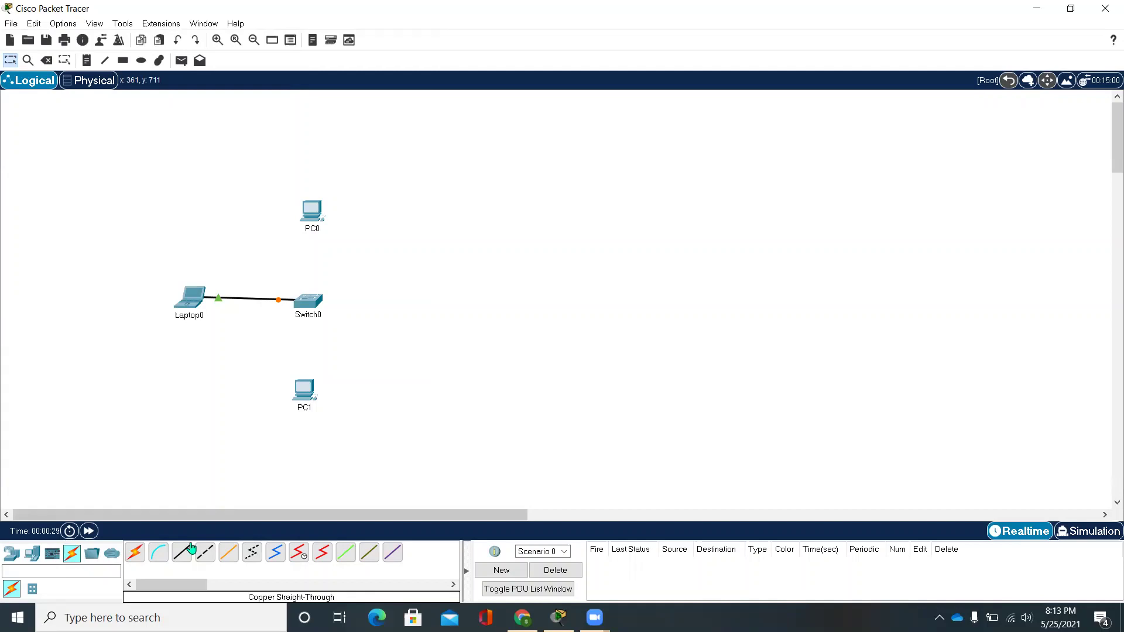
Cable PC0 FastEthernet0 to Switch0 FastEthernet0/2
left_click(308, 300)
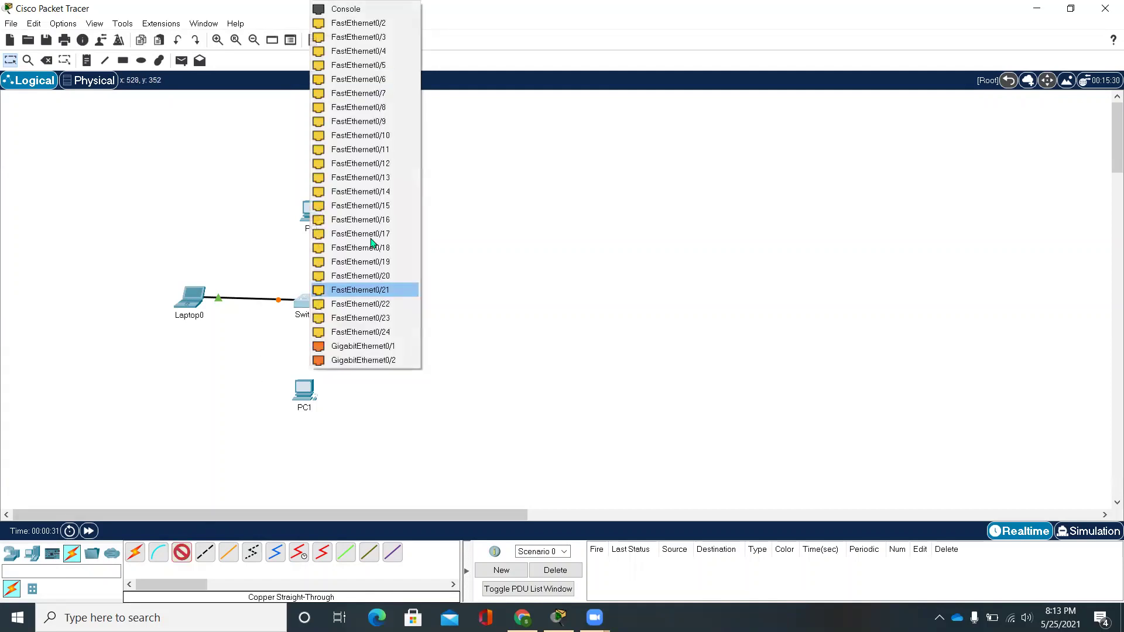
left_click(398, 34)
left_click(312, 212)
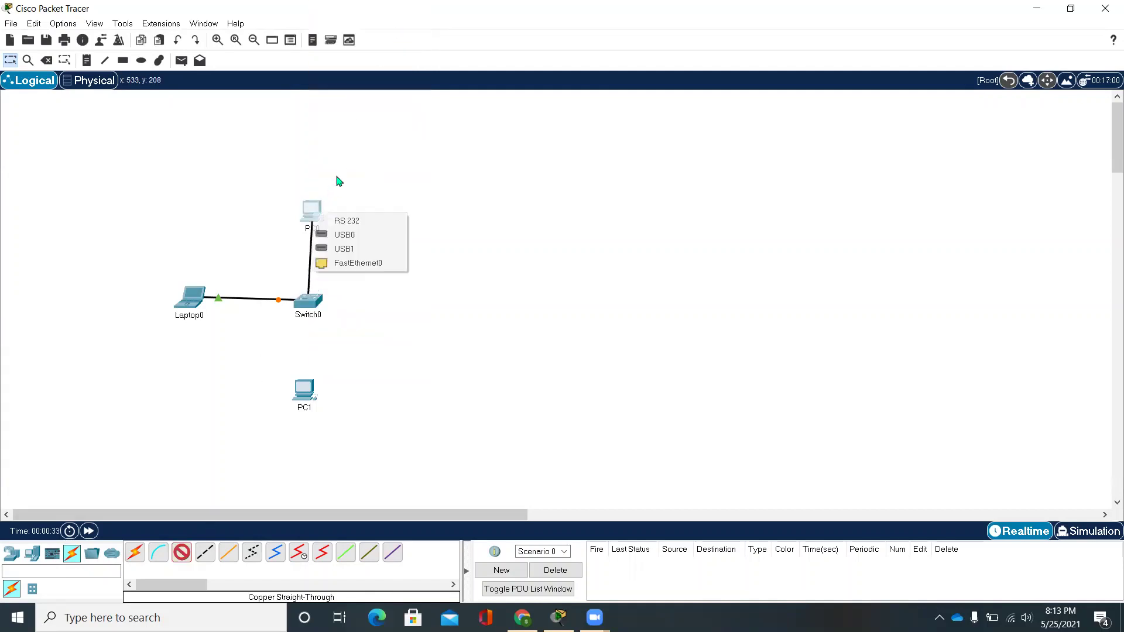
left_click(353, 265)
left_click(315, 306)
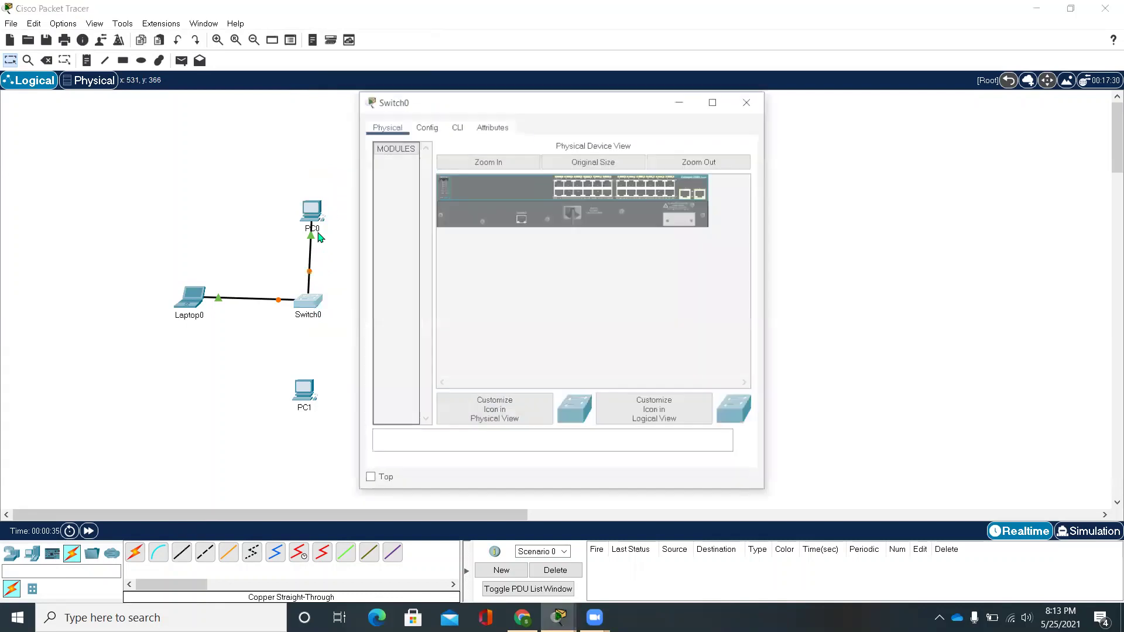
left_click(749, 100)
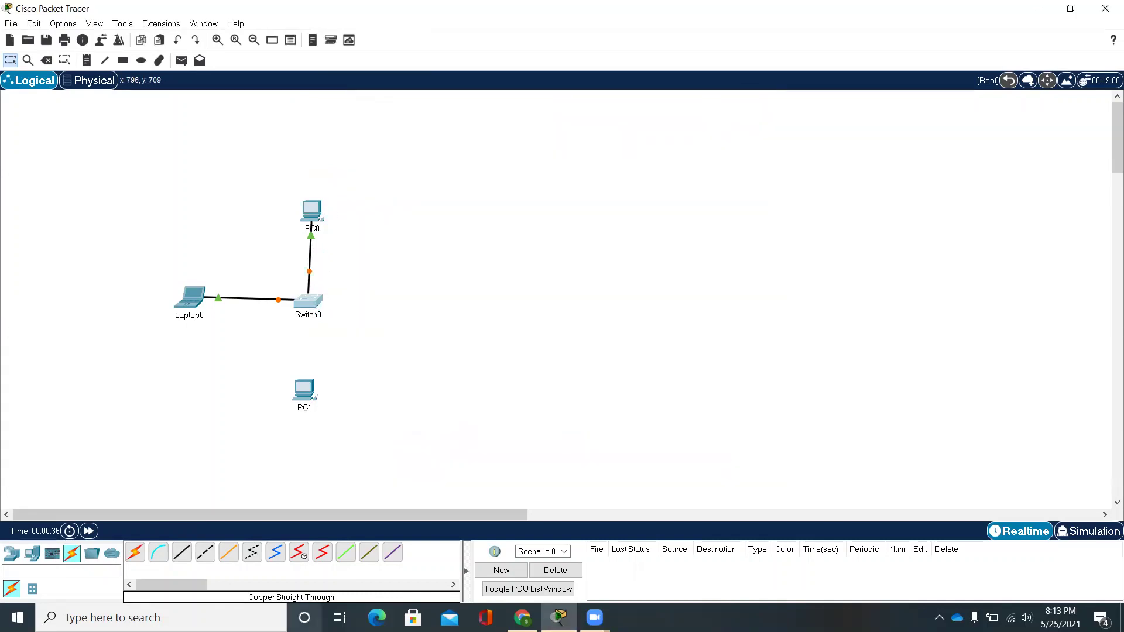
Cable PC1 FastEthernet0 to Switch0 with another copper straight-through link
left_click(185, 554)
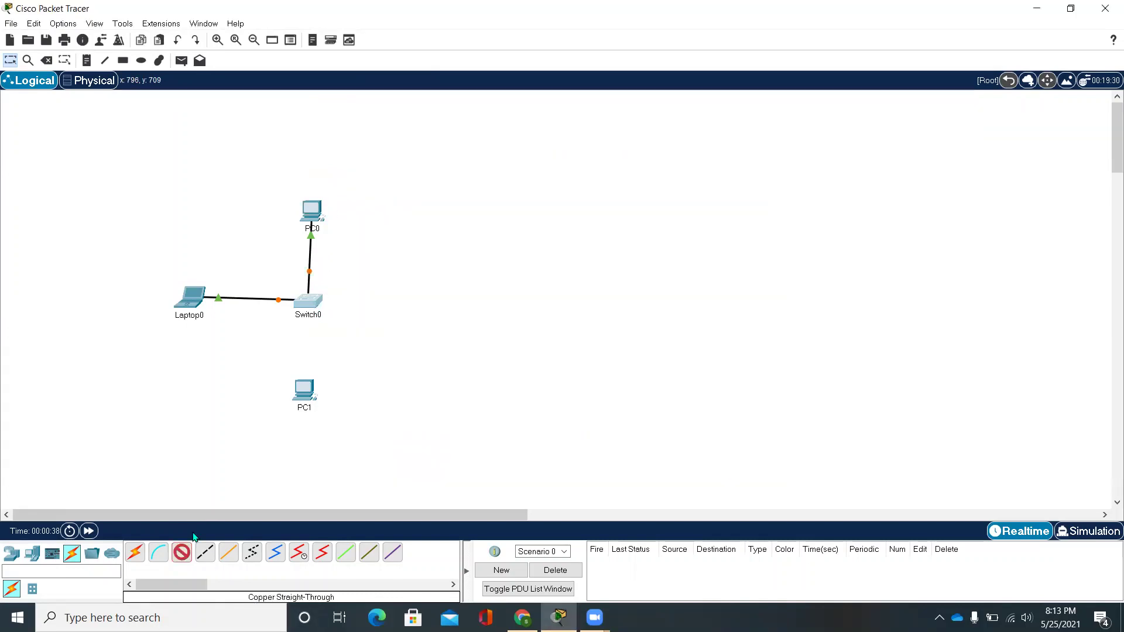
left_click(309, 303)
left_click(399, 24)
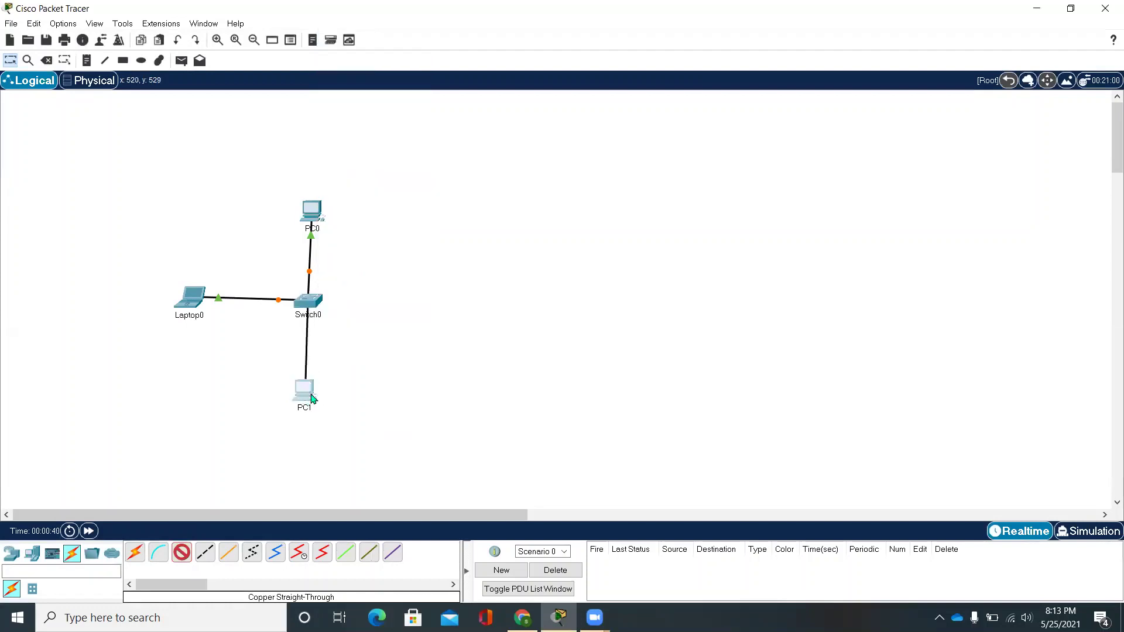
left_click(304, 389)
left_click(342, 454)
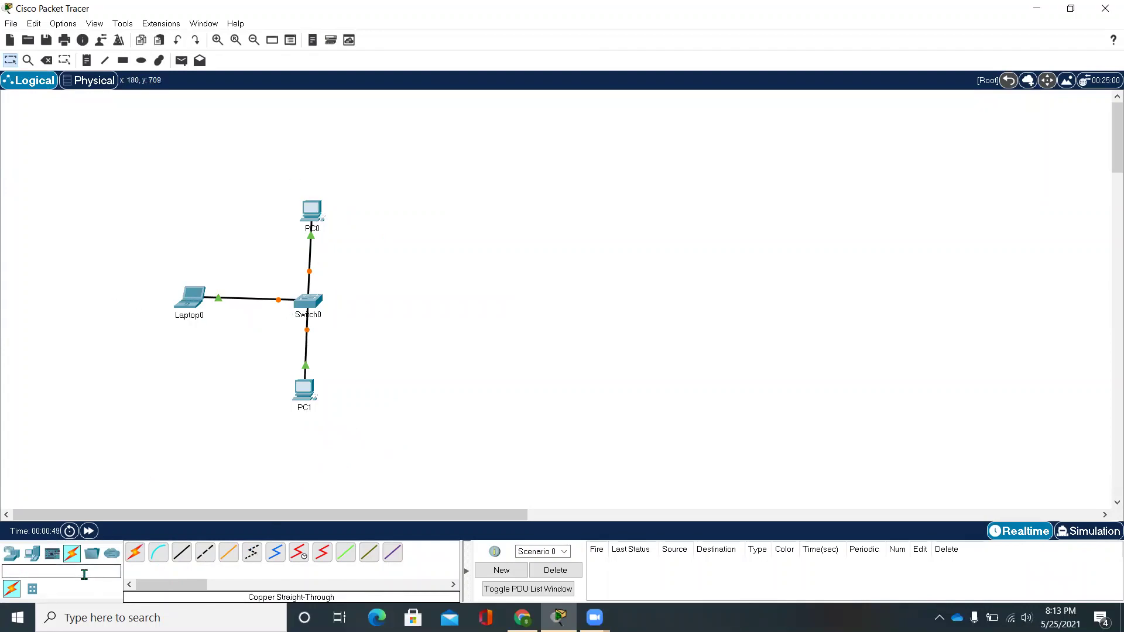
Place PC2 at the upper right, PC3 lower right, and Server0 to their right
left_click(33, 556)
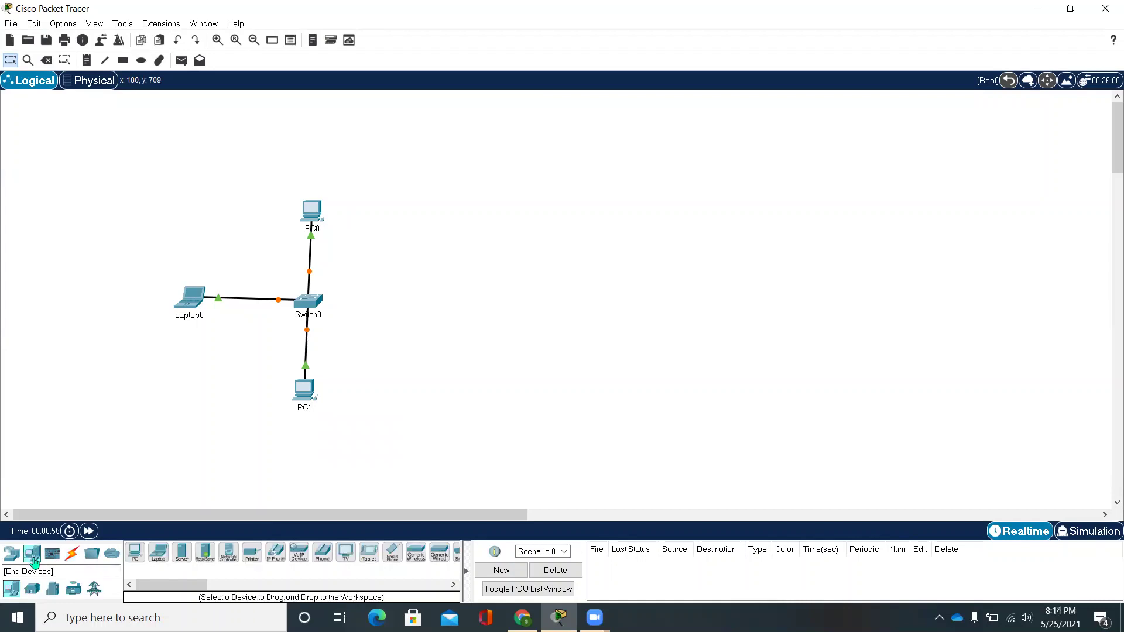
left_click_drag(135, 552, 682, 206)
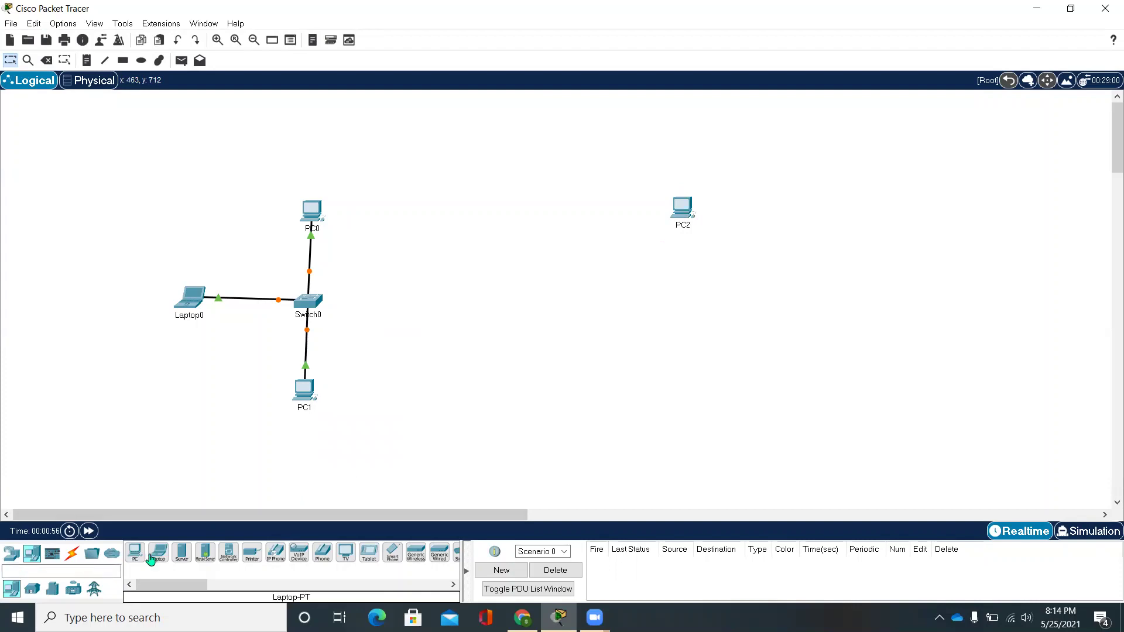
left_click_drag(135, 553, 404, 500)
left_click_drag(695, 373, 696, 375)
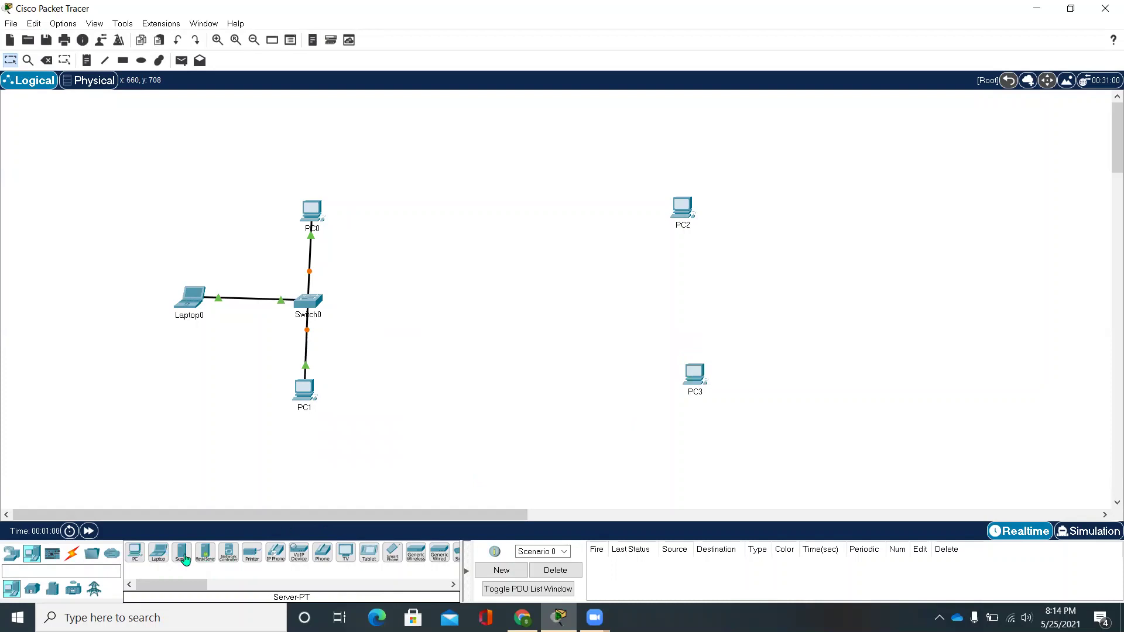
left_click_drag(181, 552, 820, 283)
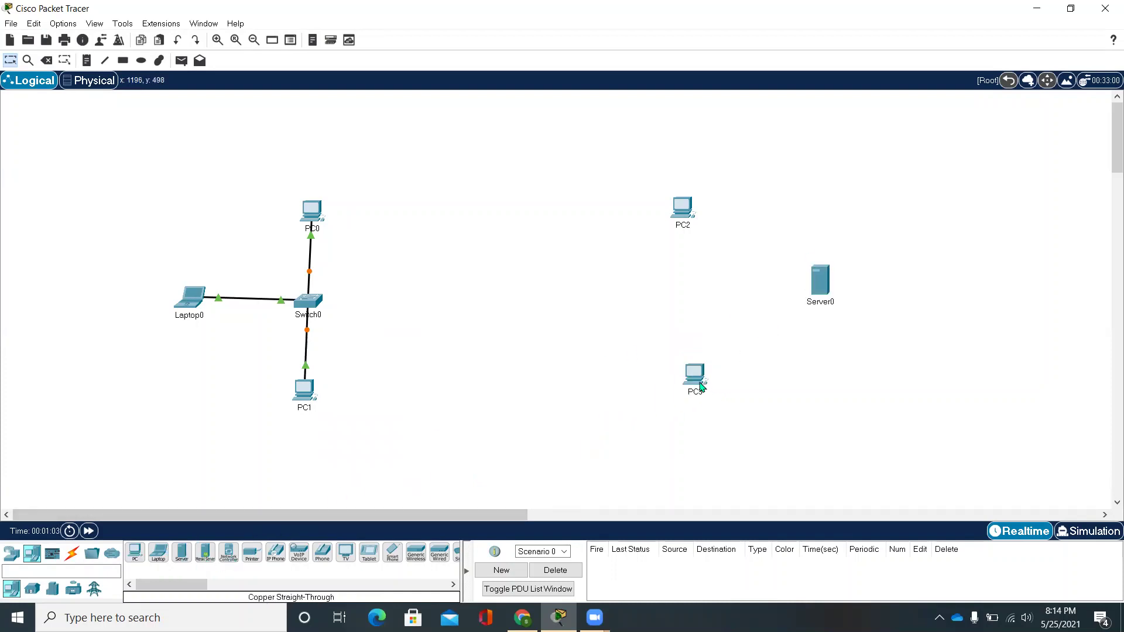
left_click_drag(703, 385, 695, 385)
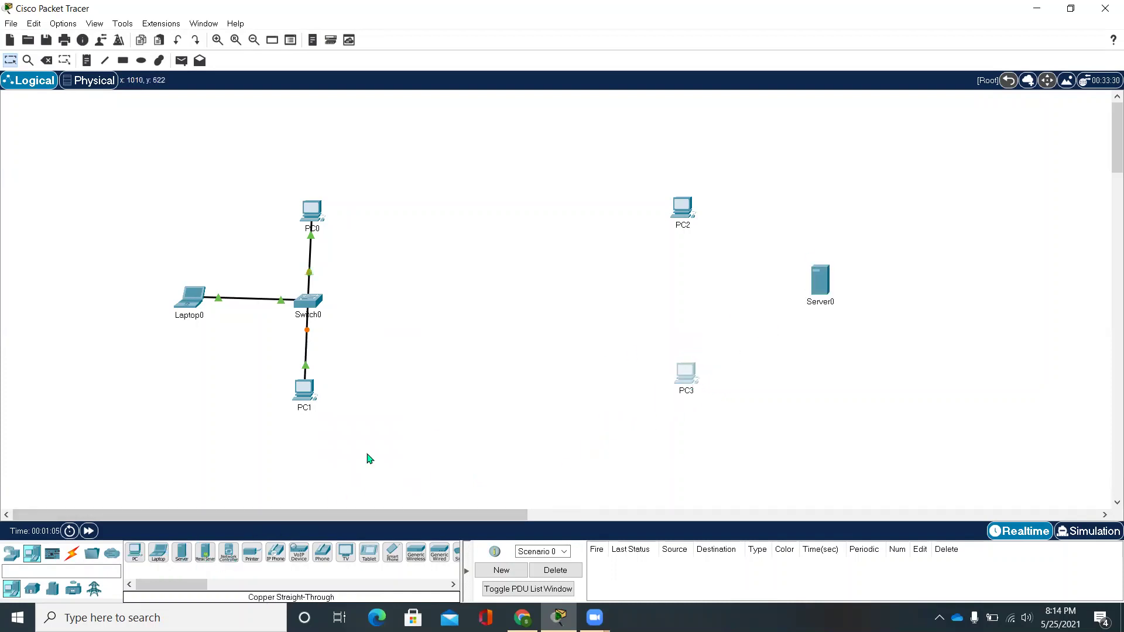
Add a 2960 switch, Switch1, between PC2 and PC3
left_click(69, 557)
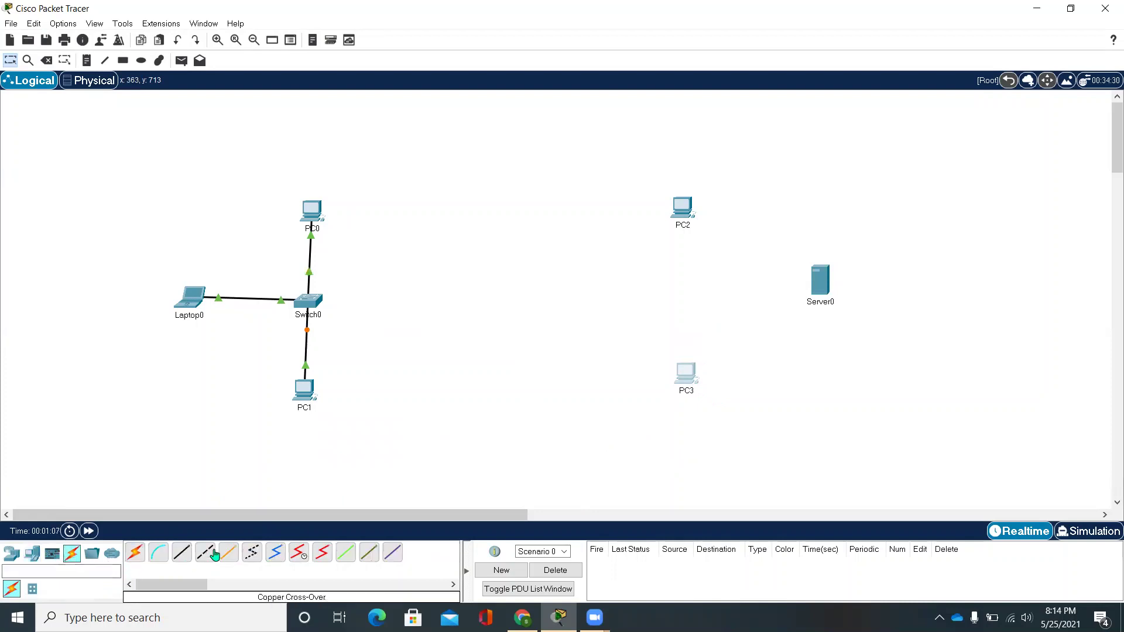
left_click(181, 560)
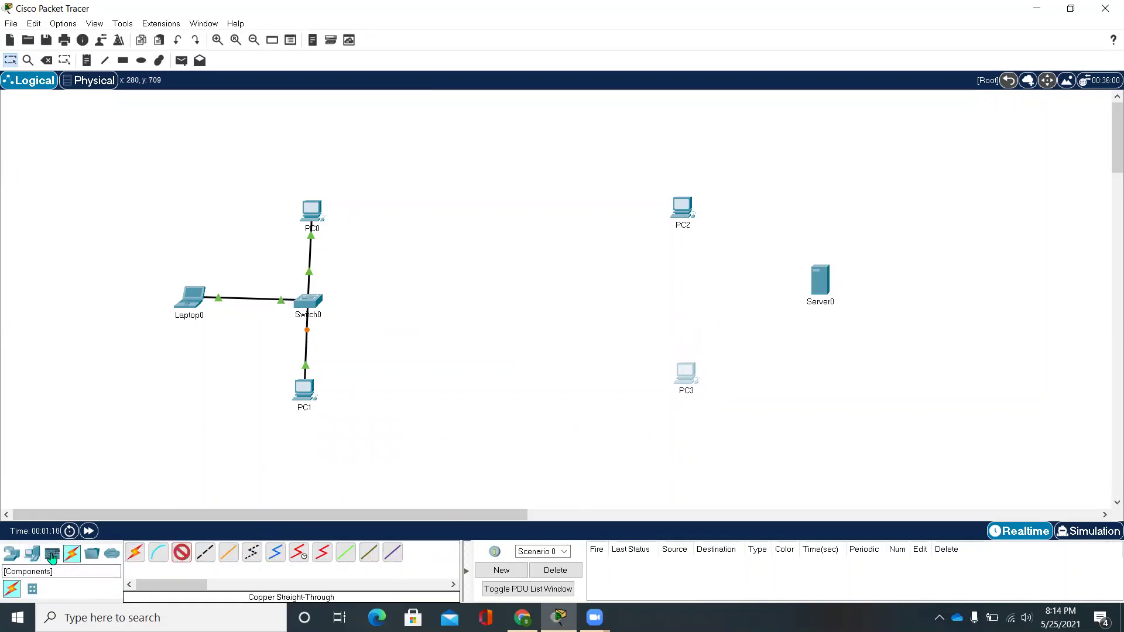
left_click(12, 553)
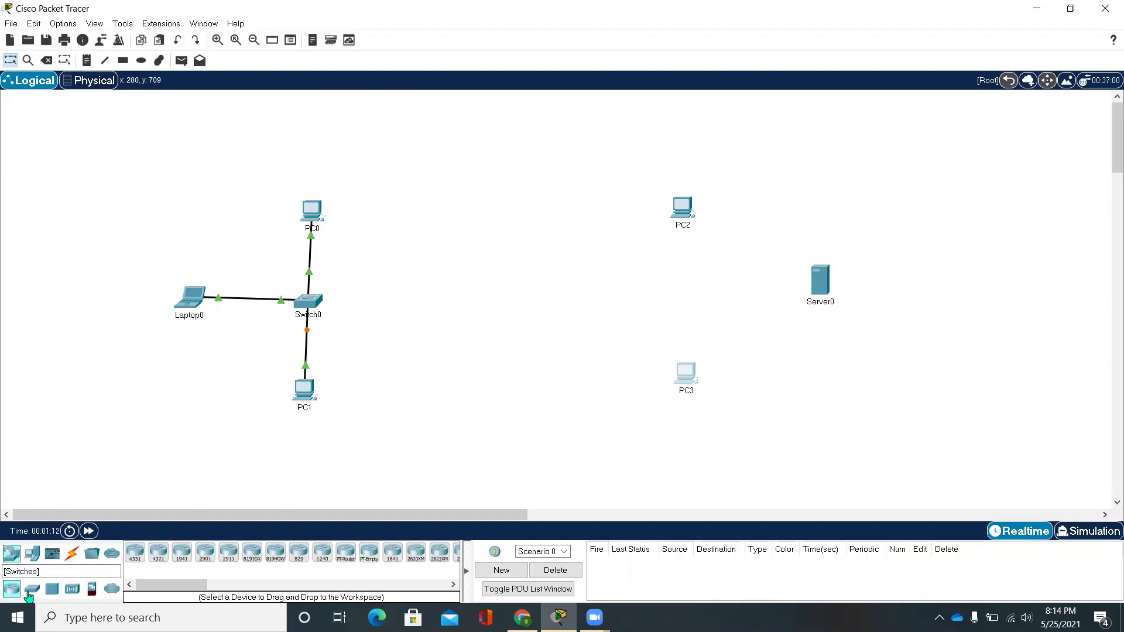
left_click(29, 596)
left_click_drag(135, 553, 688, 302)
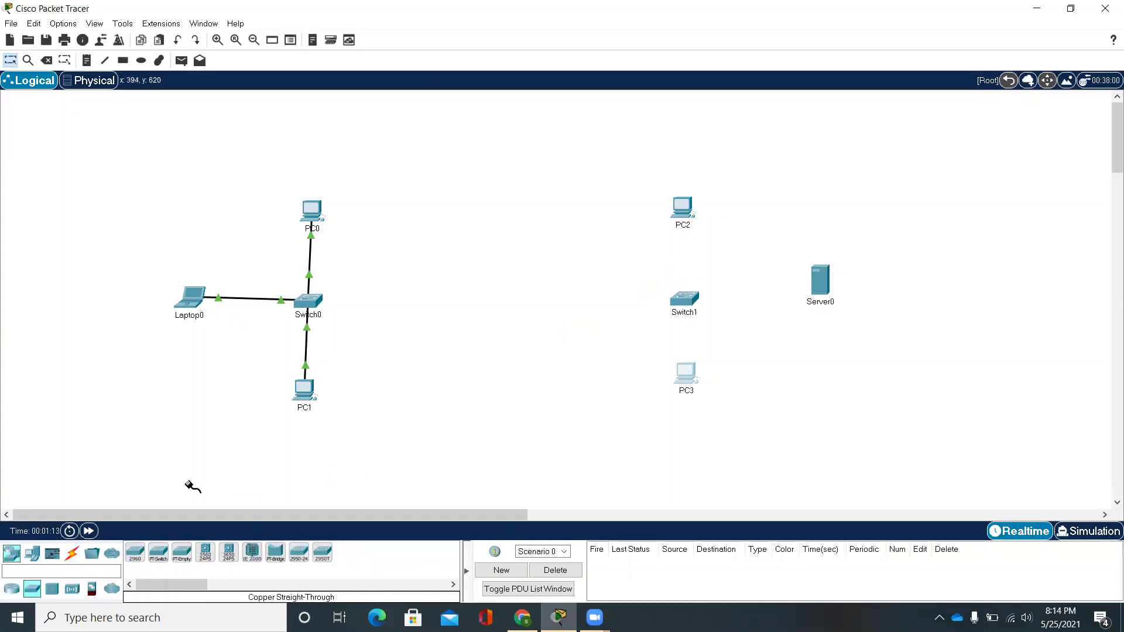
Cable PC2 FastEthernet0 to a Switch1 FastEthernet port with copper straight-through
left_click(71, 559)
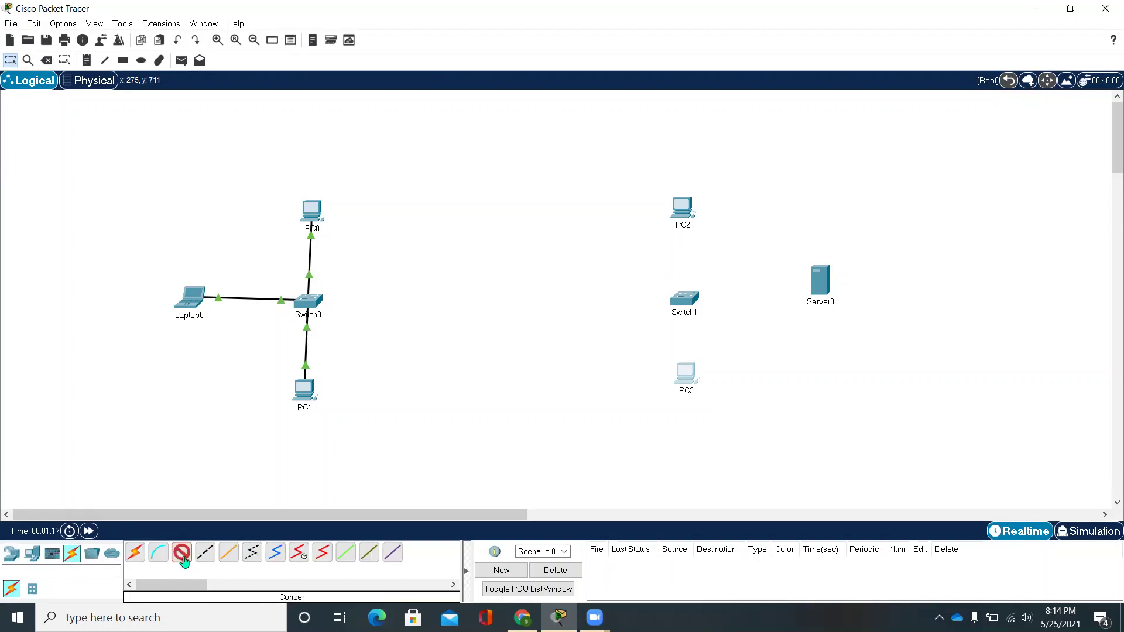
left_click(205, 552)
left_click(679, 308)
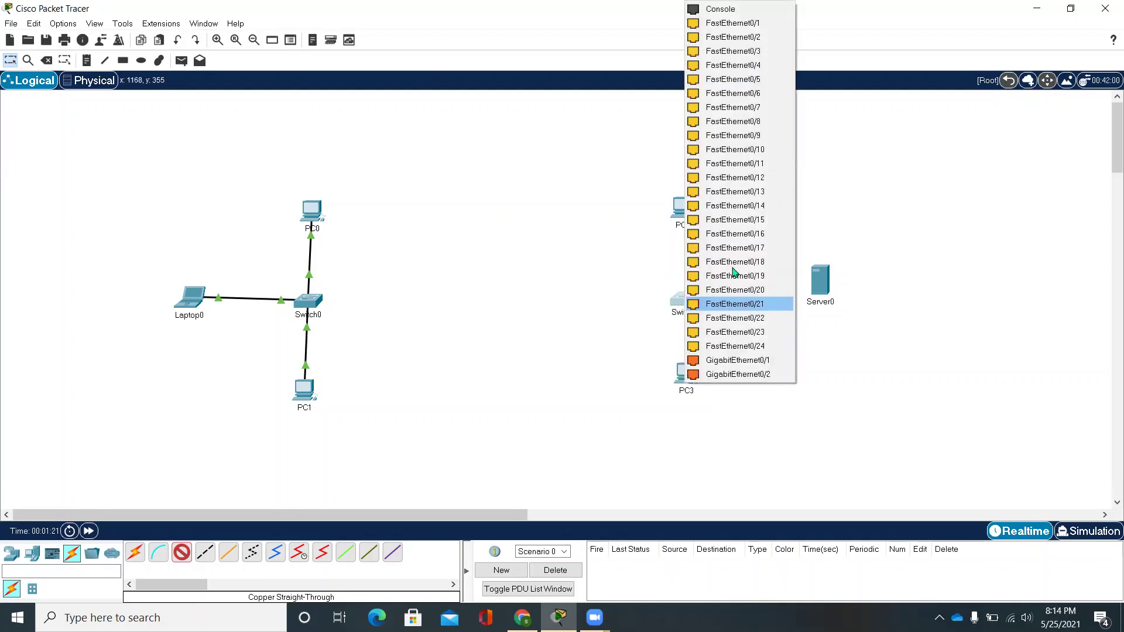
left_click(739, 35)
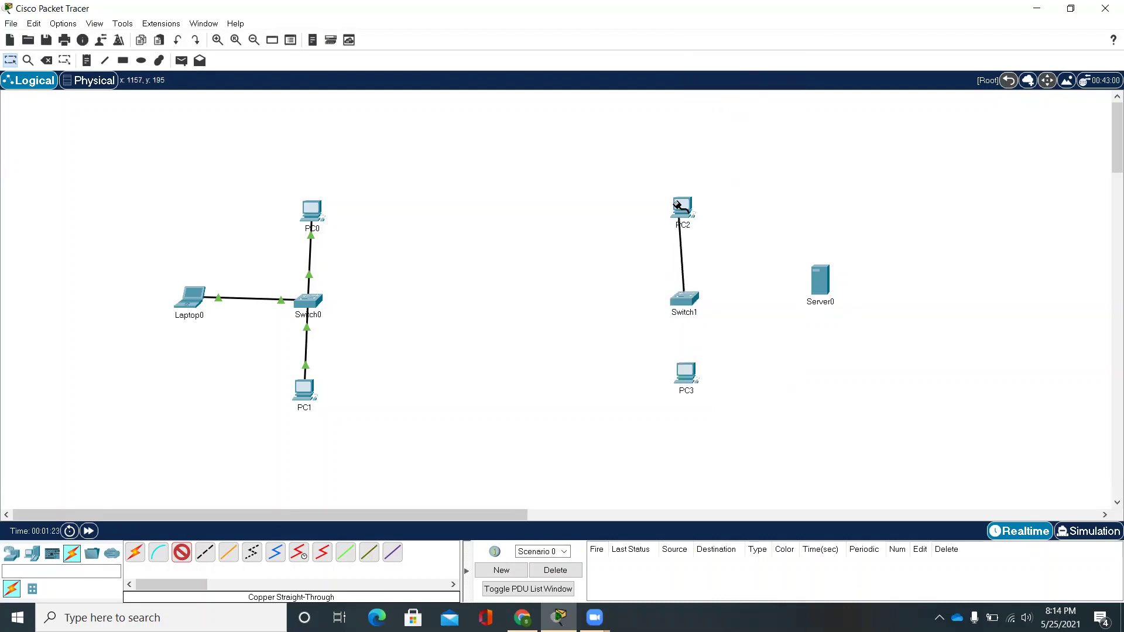
left_click(679, 205)
left_click(725, 256)
left_click(691, 303)
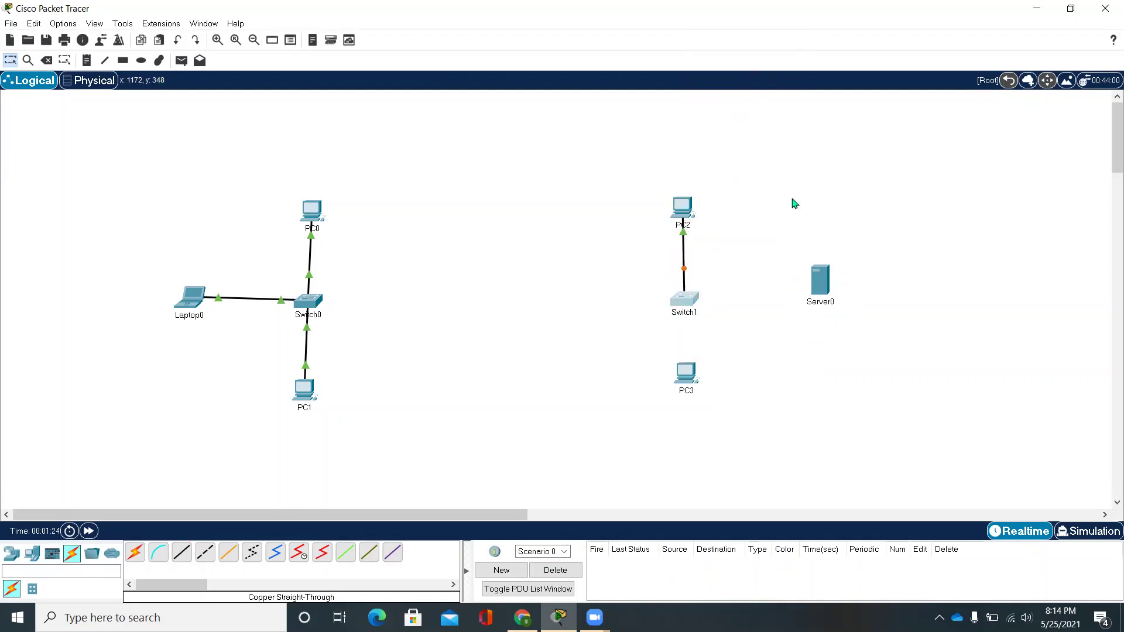
left_click(749, 101)
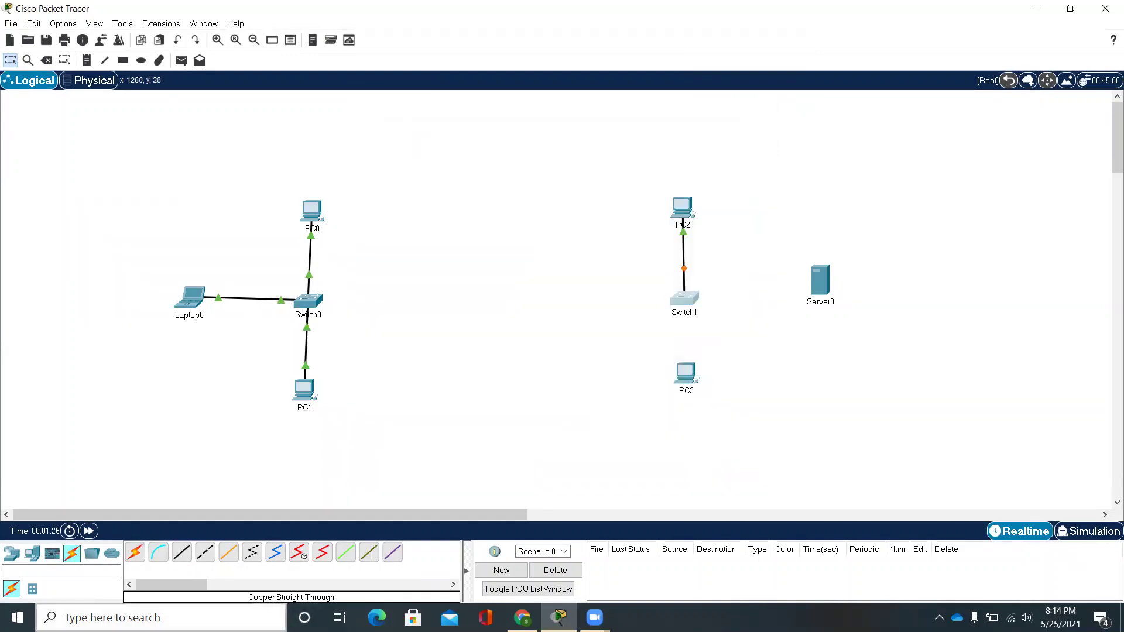
Cable Server0 FastEthernet0 to a free Switch1 FastEthernet port
left_click(182, 552)
left_click(683, 298)
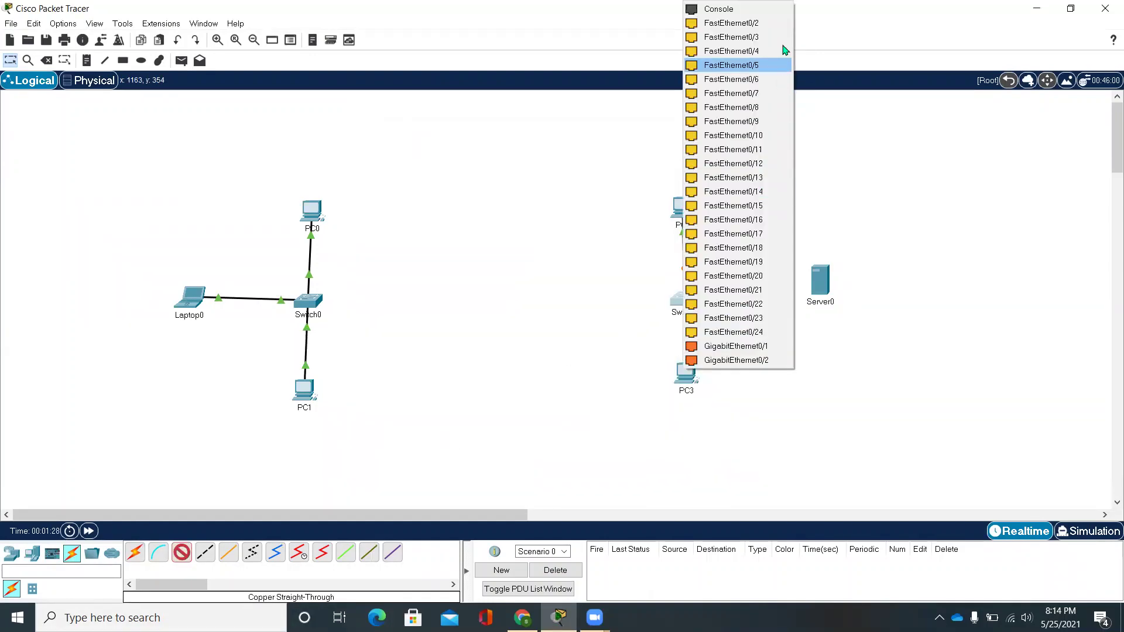
left_click(774, 27)
left_click(820, 284)
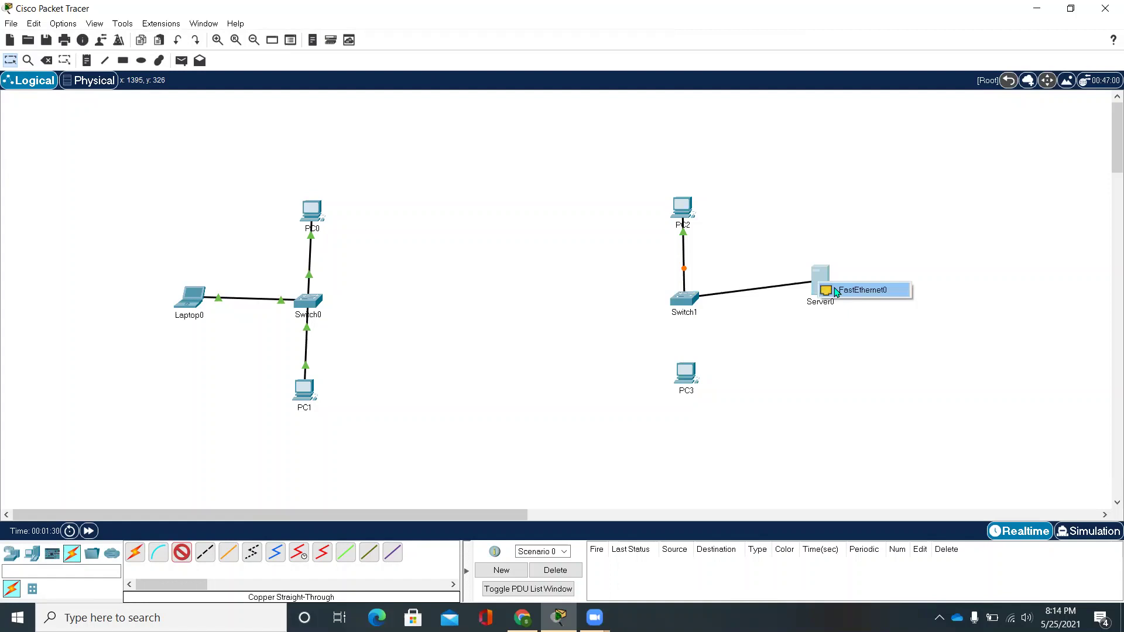
left_click(836, 296)
Cable PC3 FastEthernet0 to Switch1, then move Switch1 slightly up
left_click(182, 552)
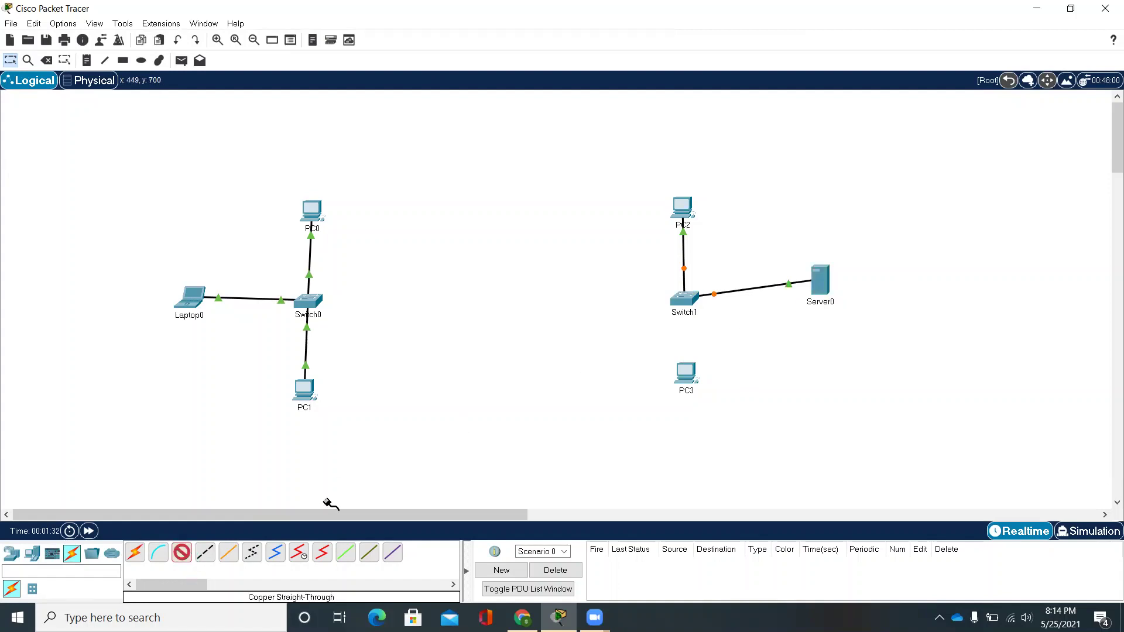
left_click(683, 299)
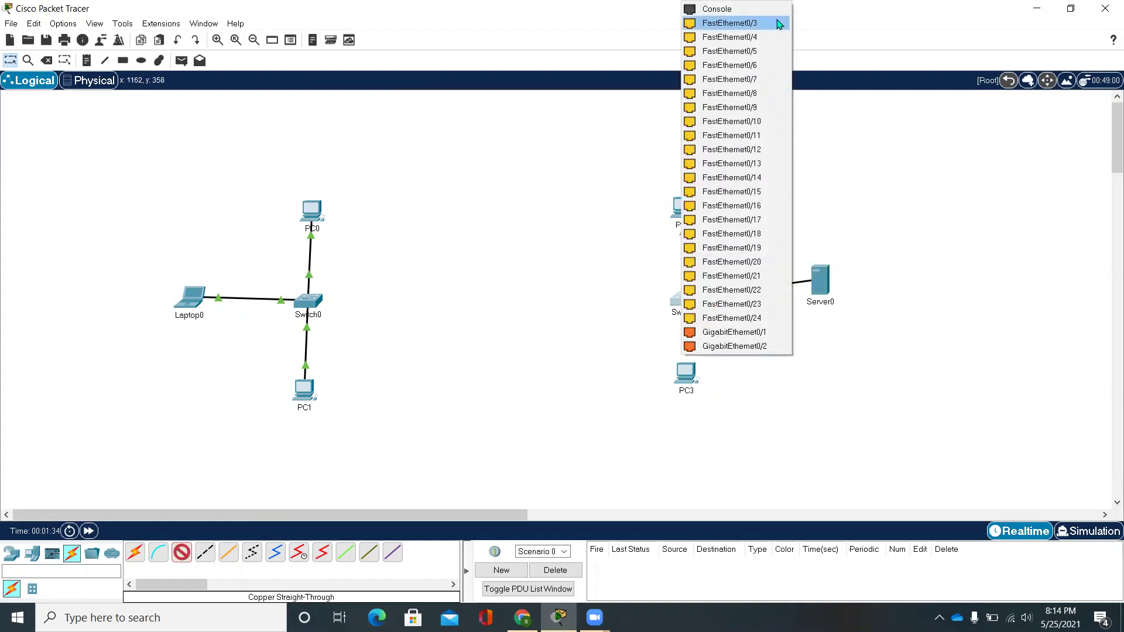
left_click(722, 167)
left_click(687, 373)
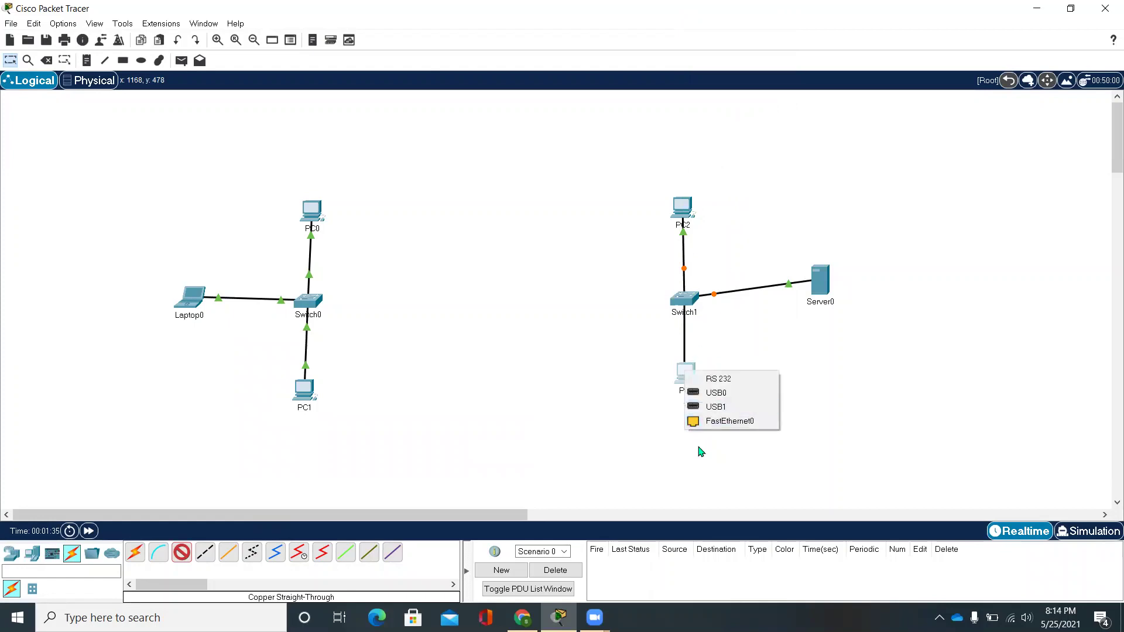
left_click(711, 435)
left_click(686, 372)
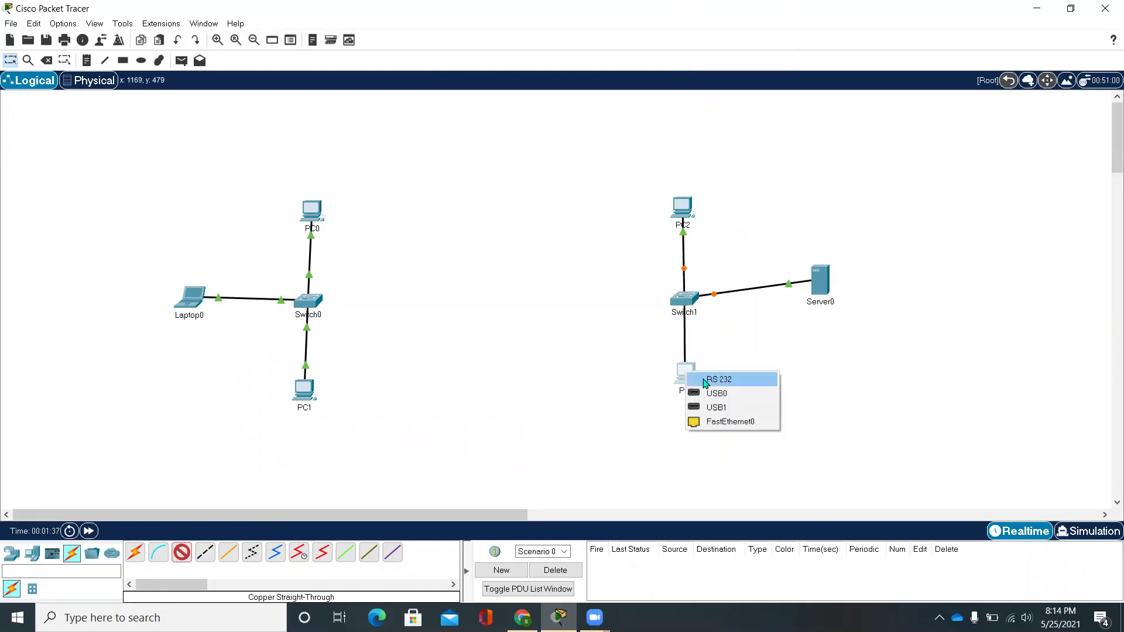
left_click(708, 422)
left_click_drag(679, 309, 677, 294)
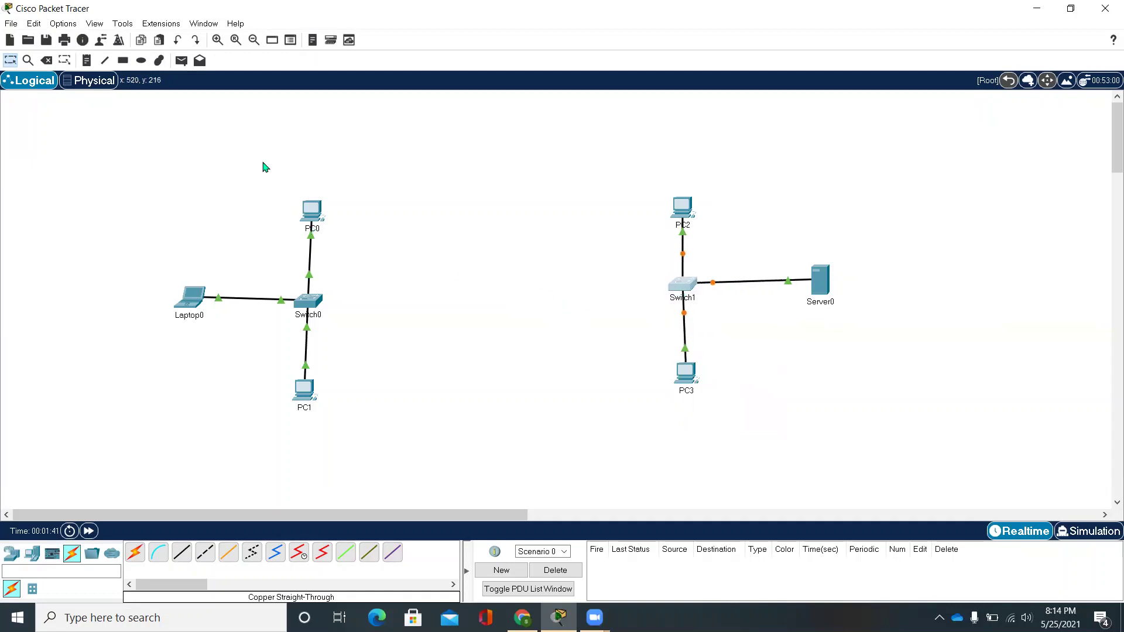
Draw a pink-filled rectangle over PC0's link with the Draw Palette
left_click(167, 59)
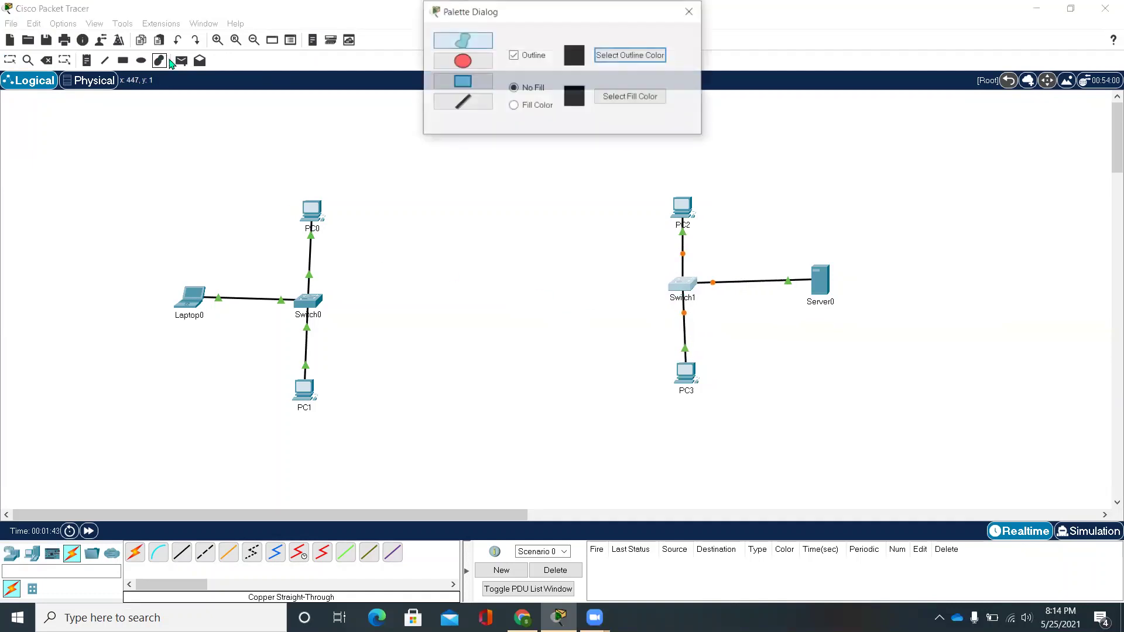
left_click(474, 85)
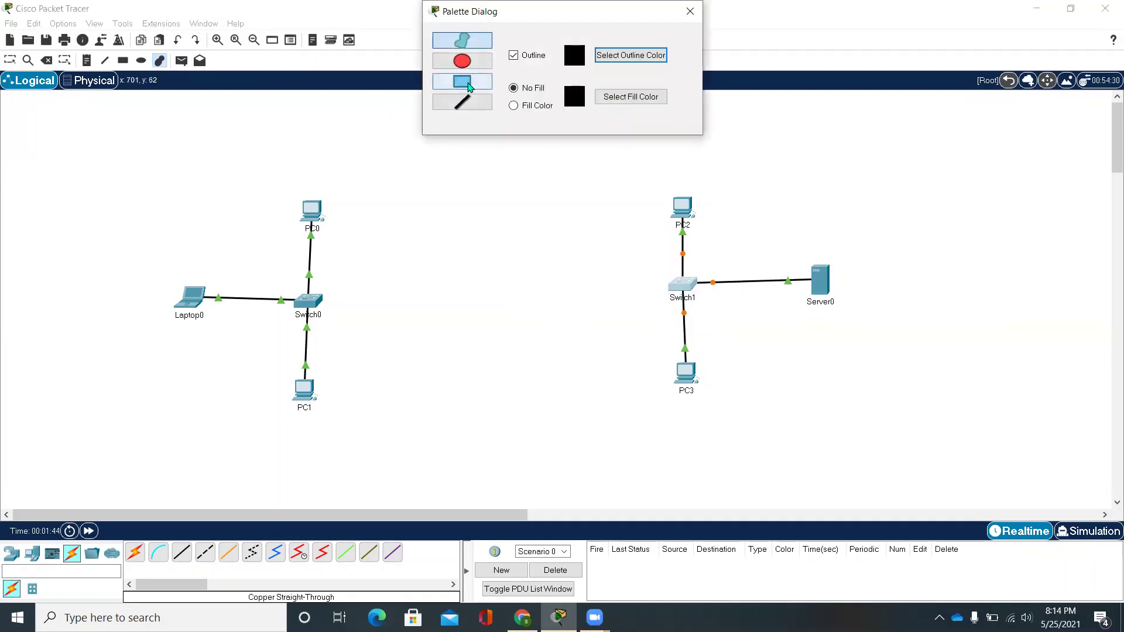
left_click(514, 105)
left_click(629, 97)
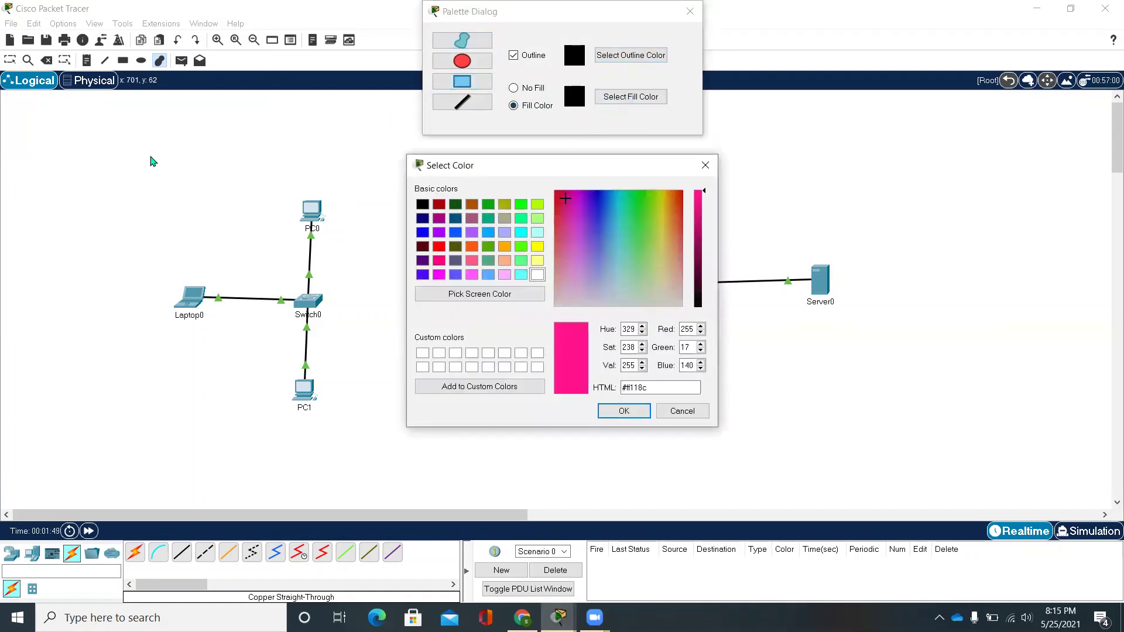
left_click(616, 410)
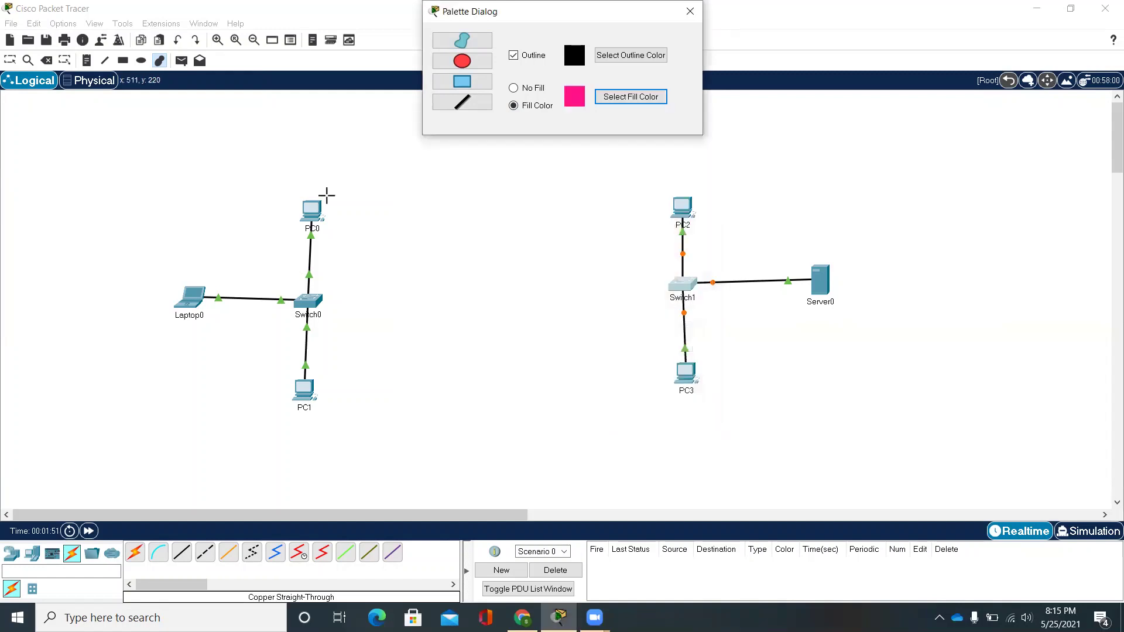
left_click_drag(301, 281, 371, 151)
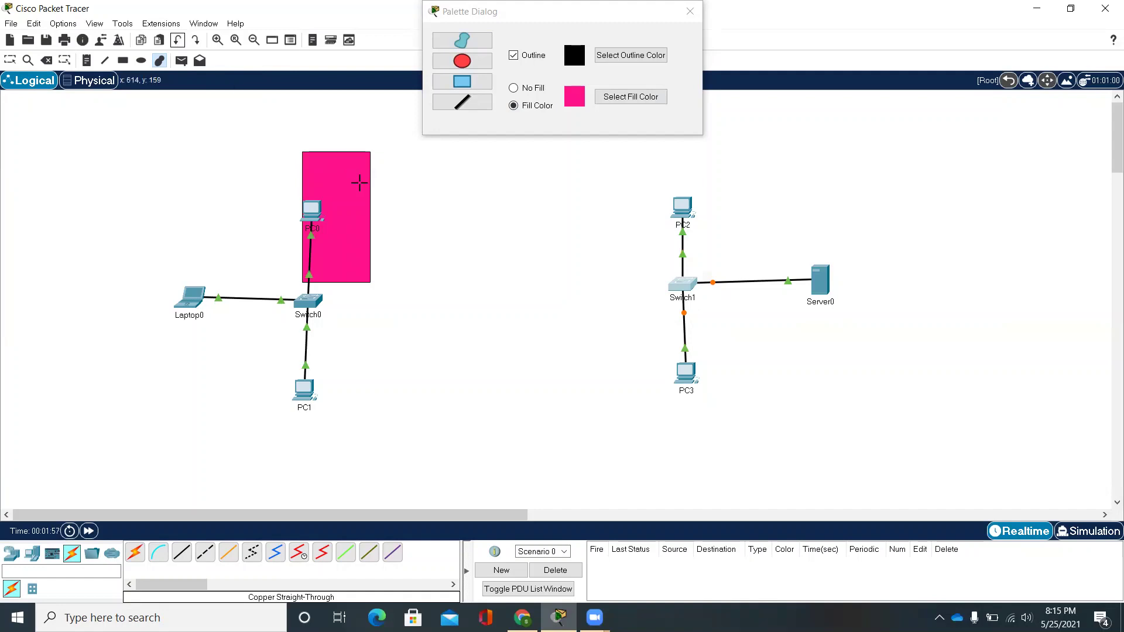
Delete the pink rectangle, cancelling the accidental deletion of Switch1
left_click(45, 60)
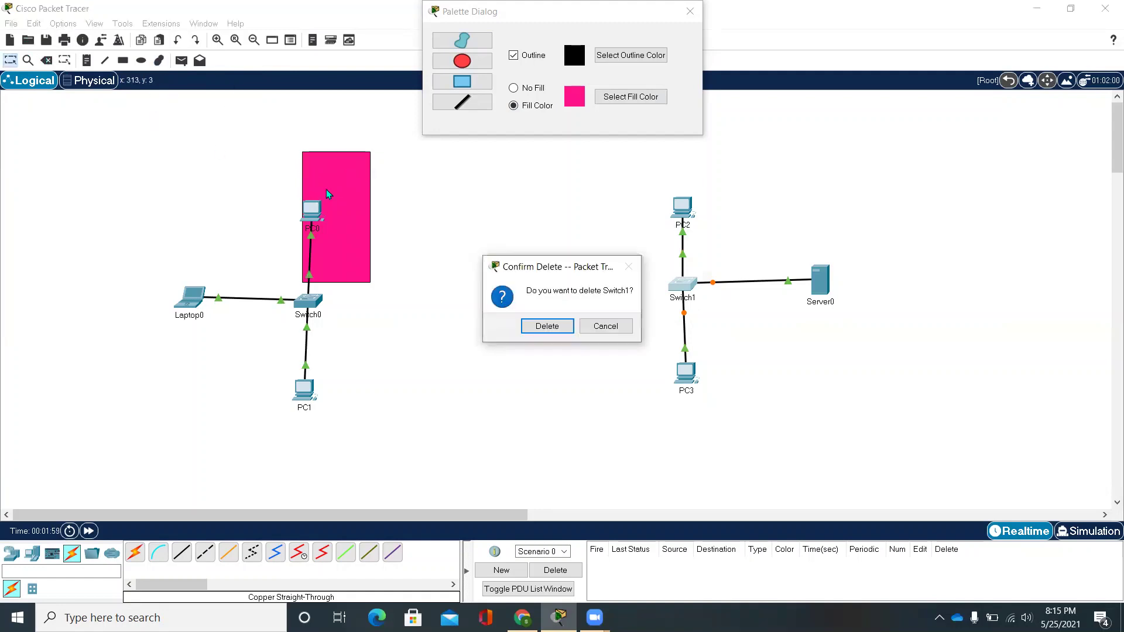
left_click(606, 326)
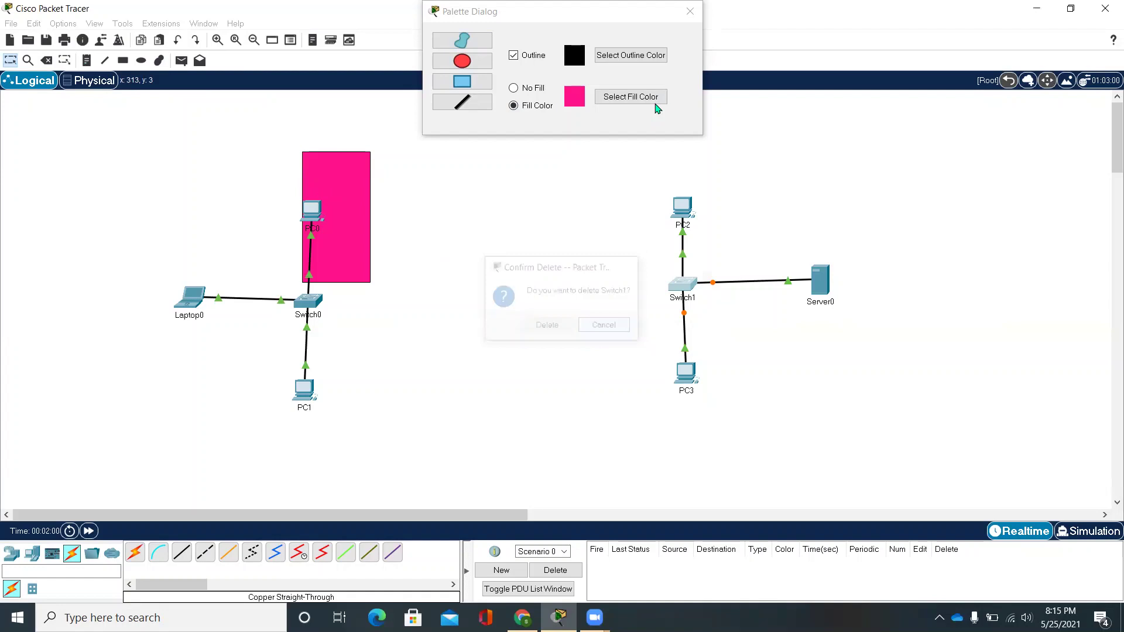
left_click(690, 11)
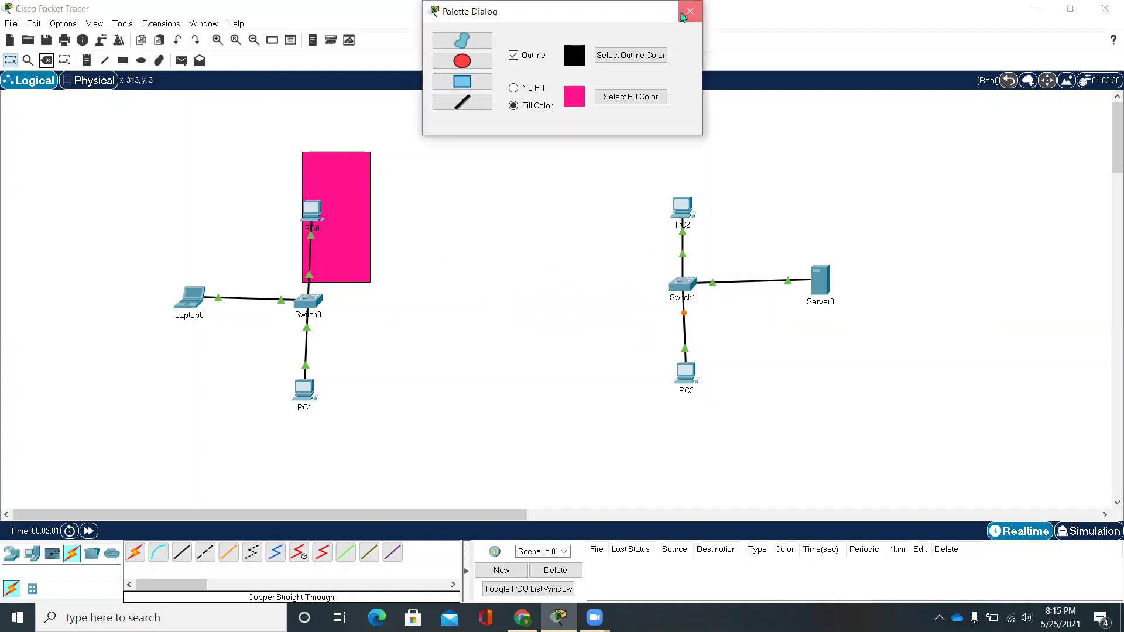
left_click(47, 60)
left_click(339, 189)
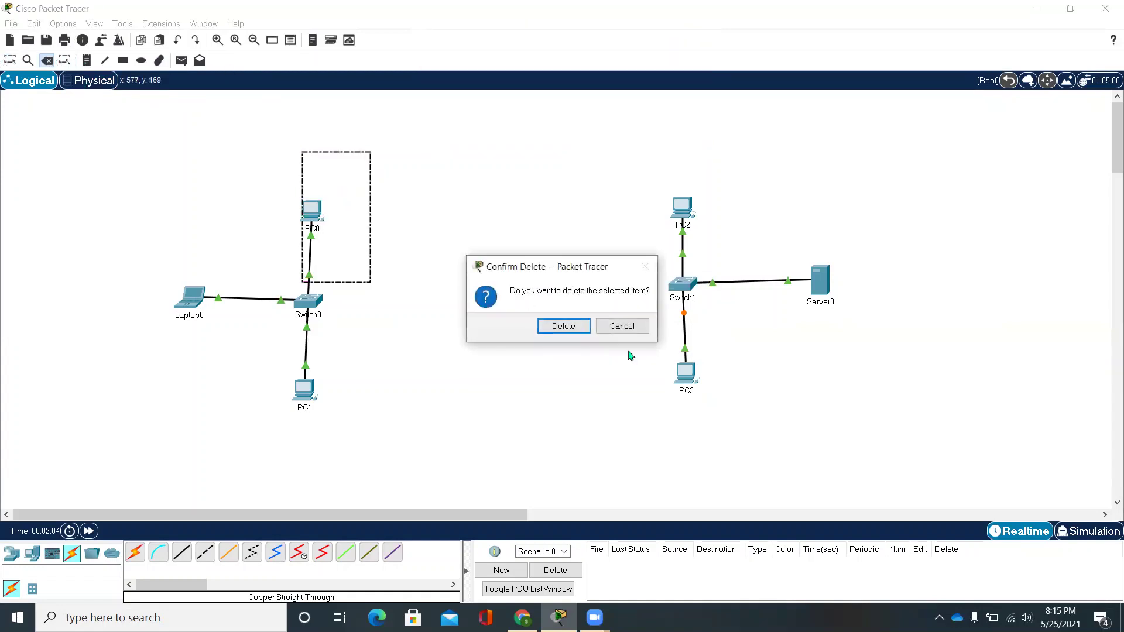
left_click(563, 326)
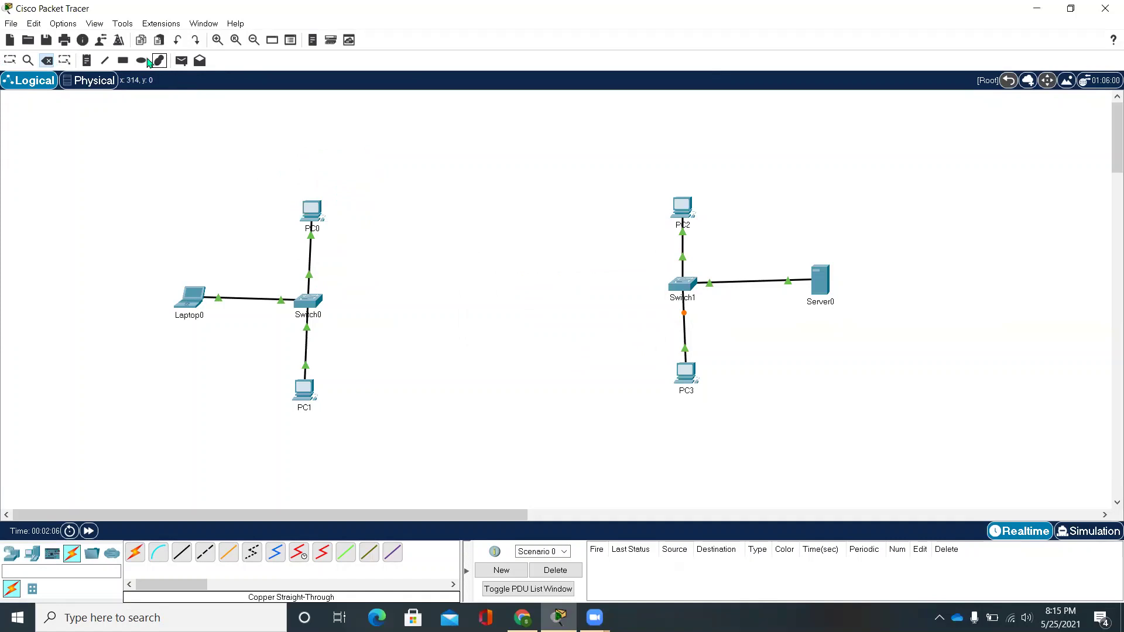
Draw a light pink (#ff9edd) rectangle around Laptop0, PC0, PC1 and Switch0
left_click(159, 61)
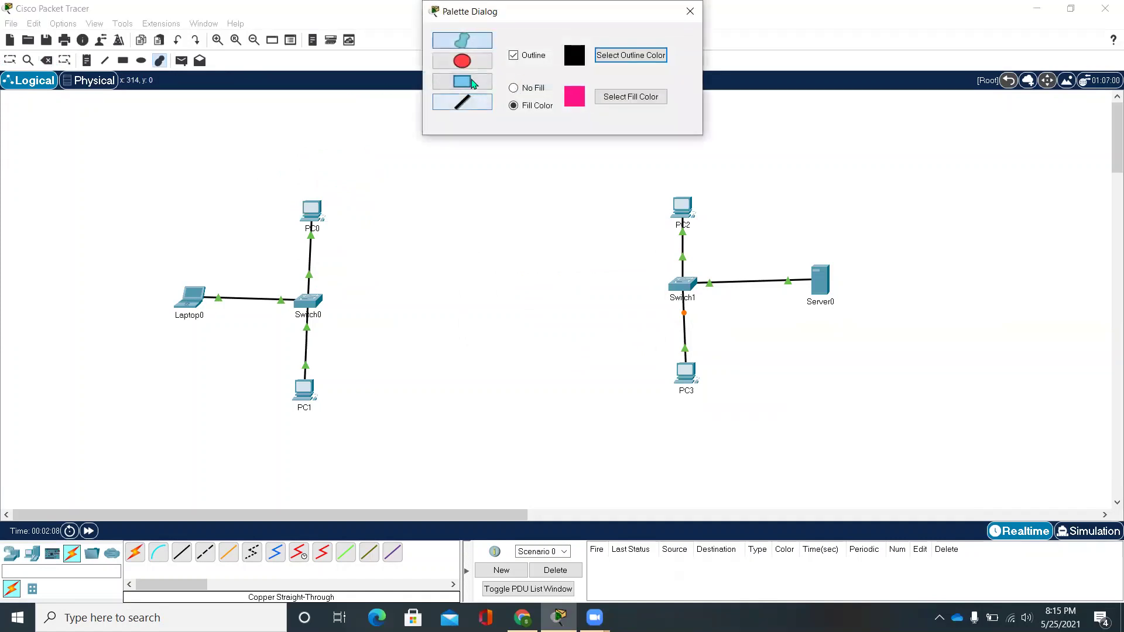
left_click(471, 82)
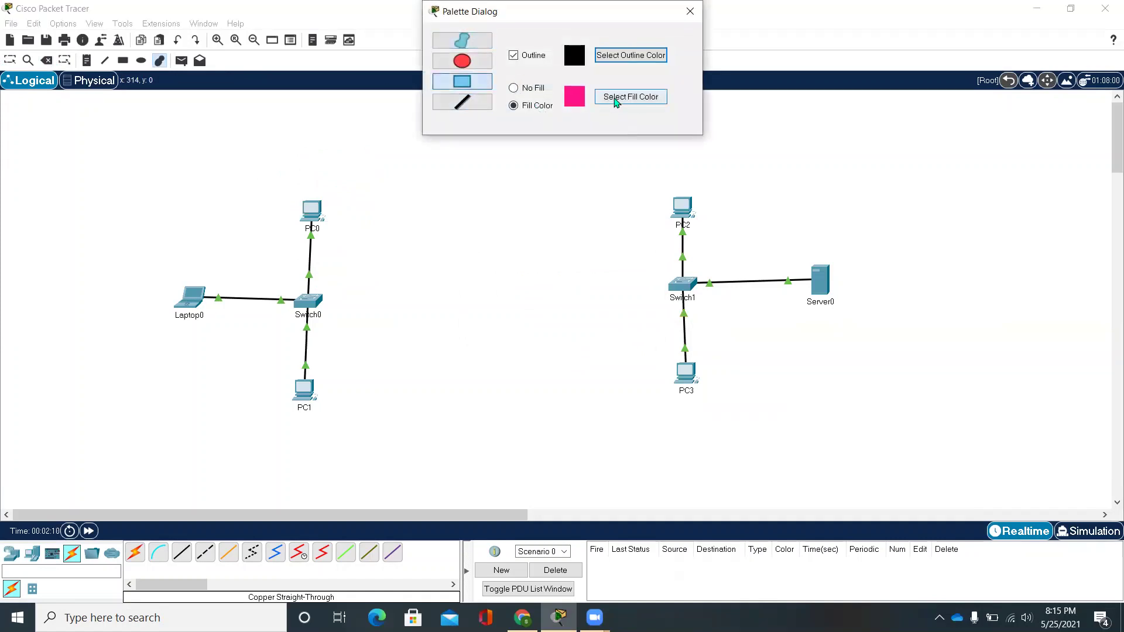
left_click(616, 102)
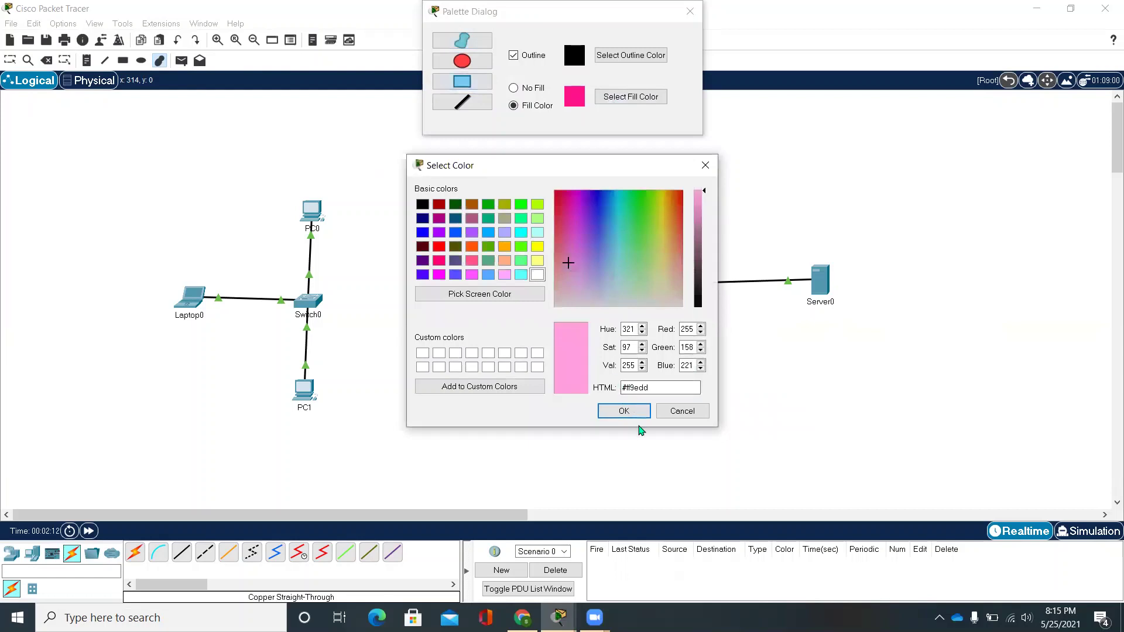
left_click(624, 410)
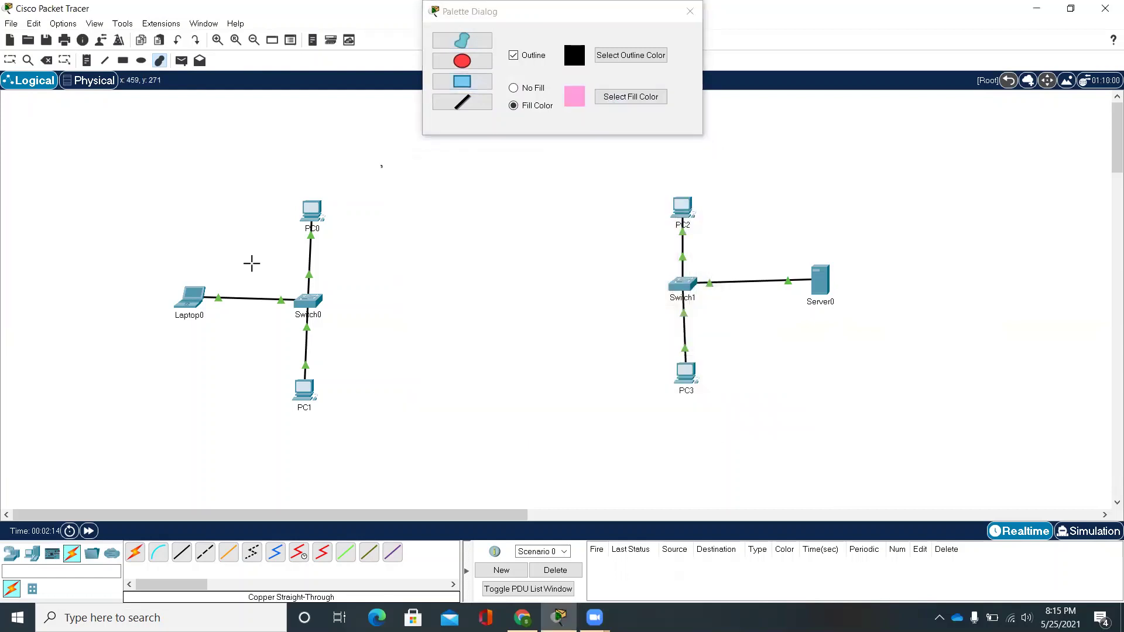
left_click_drag(252, 263, 186, 348)
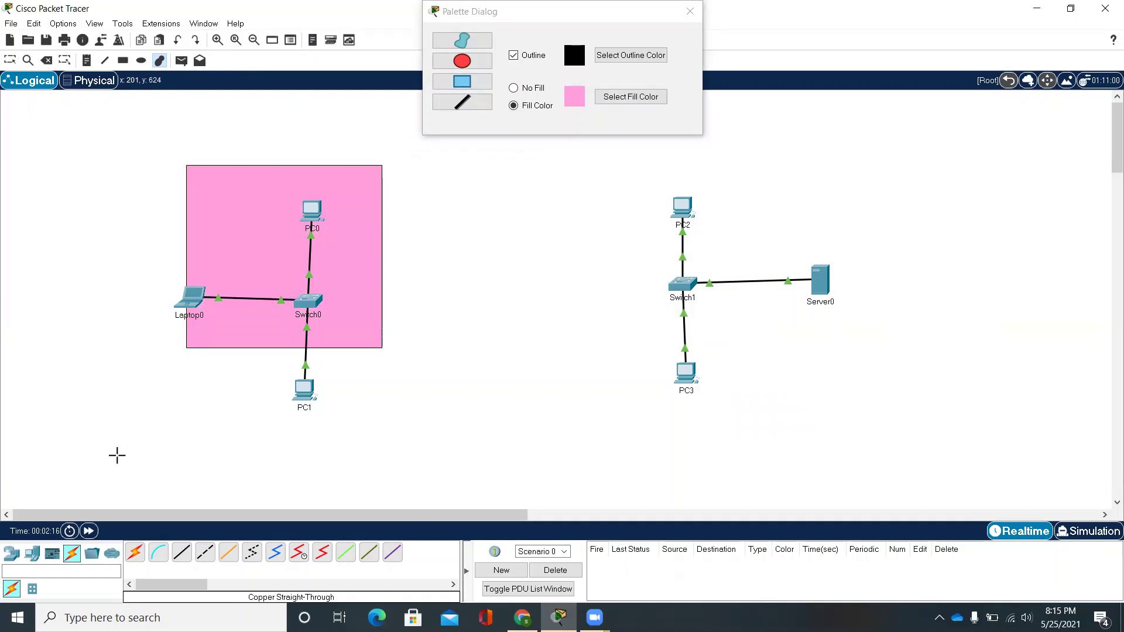
left_click_drag(118, 456, 151, 427)
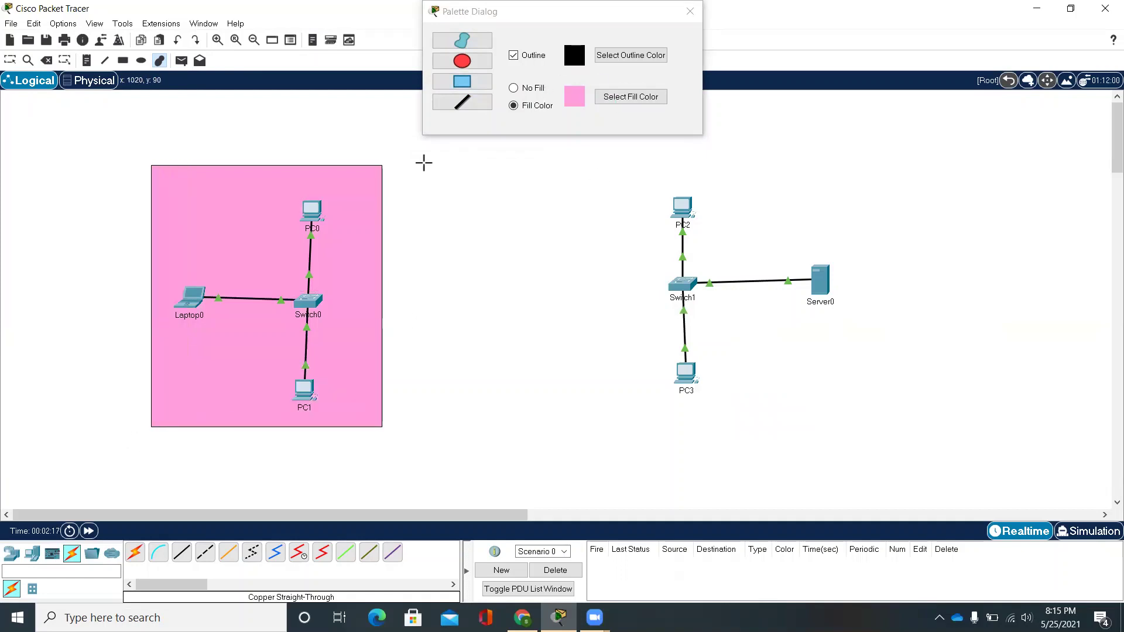
Draw a yellow rectangle around PC2, PC3, Switch1 and Server0
left_click(470, 89)
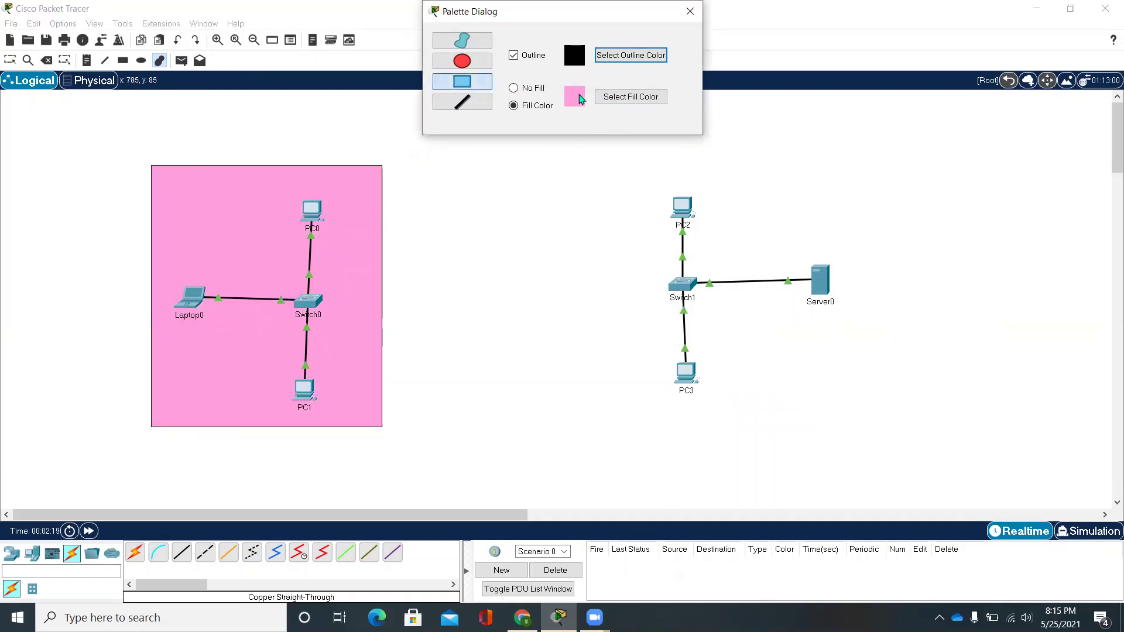
left_click(606, 101)
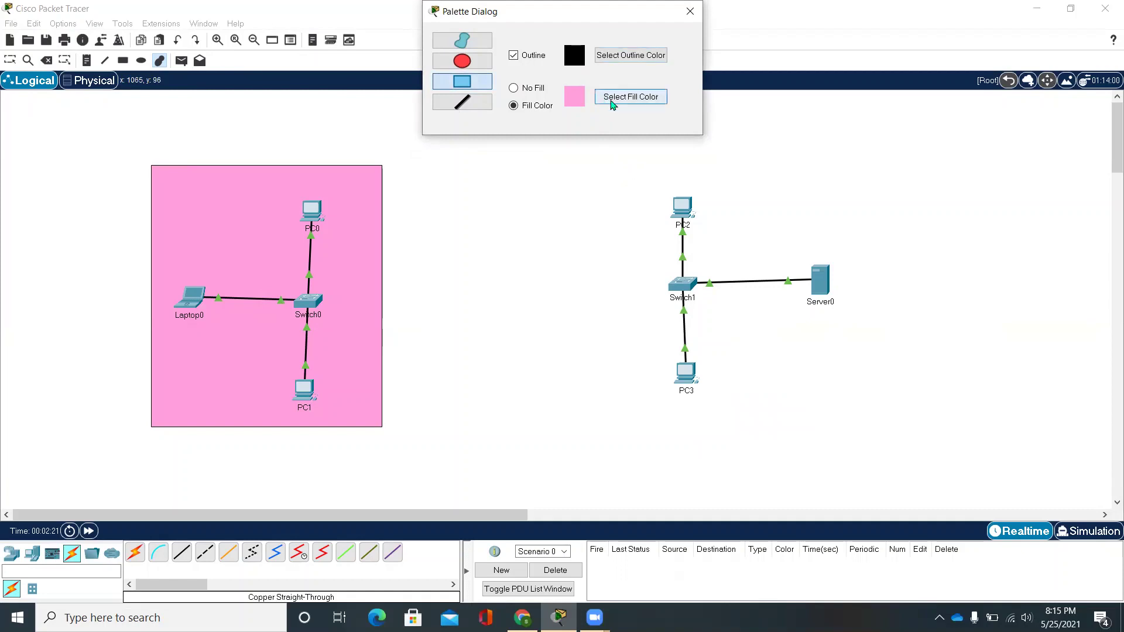
left_click(664, 237)
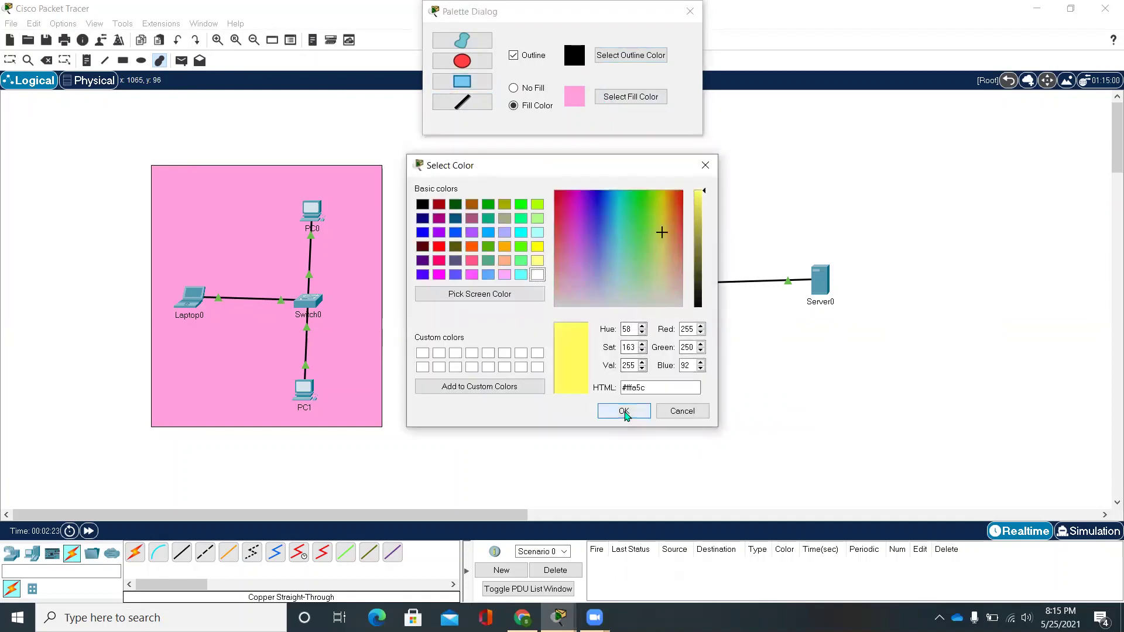
left_click(624, 411)
left_click_drag(647, 162, 866, 415)
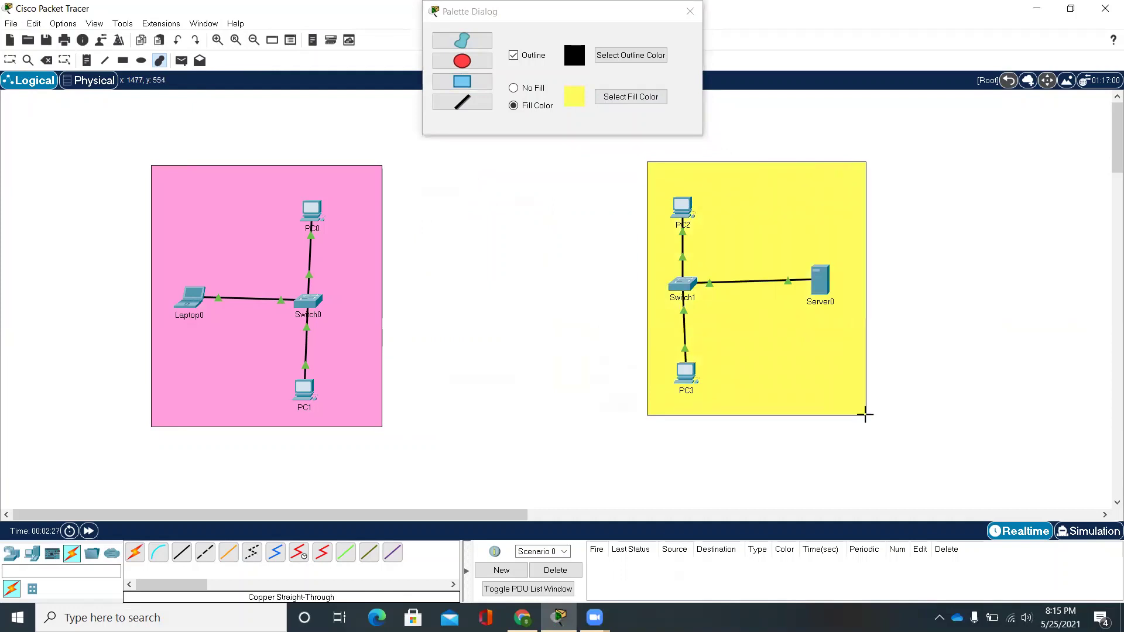
left_click(692, 8)
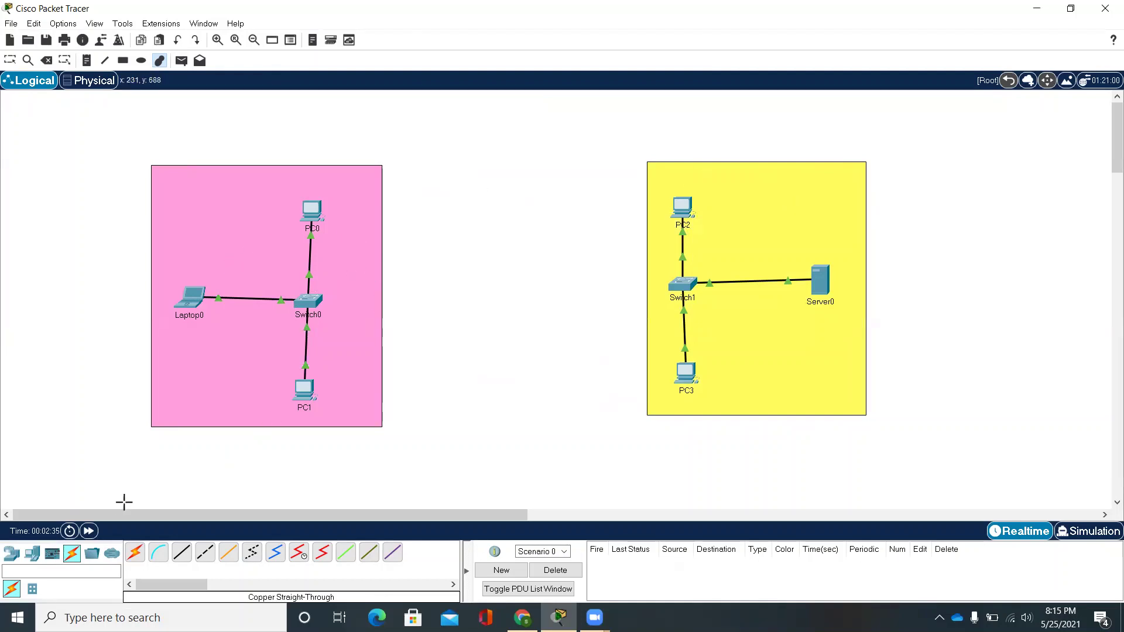
Add two routers, Router0 beside the pink area and Router1 beside the yellow area
left_click(13, 558)
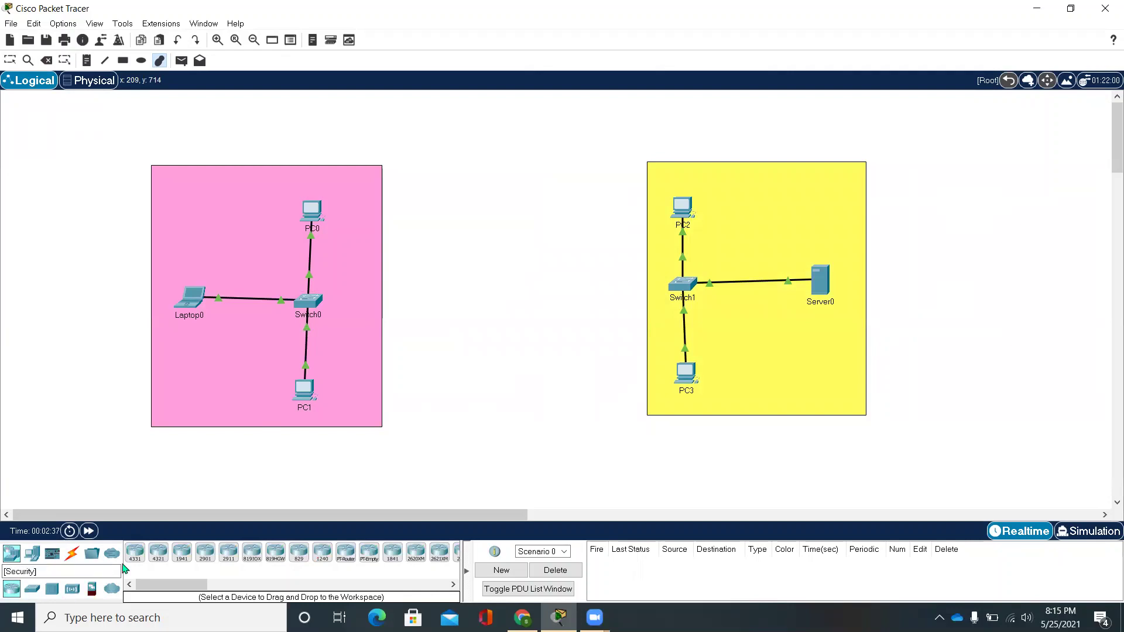
left_click_drag(134, 553, 404, 309)
left_click_drag(135, 553, 613, 306)
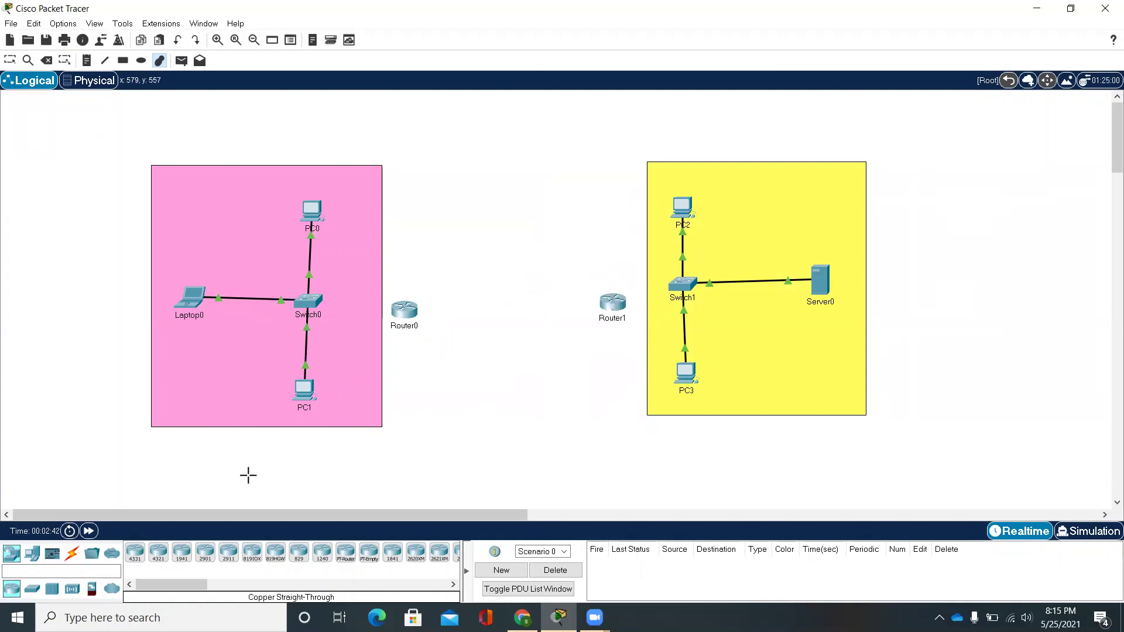
Cable Switch0 to Router0's GigabitEthernet0/0/0 with a copper straight-through cable
left_click(72, 552)
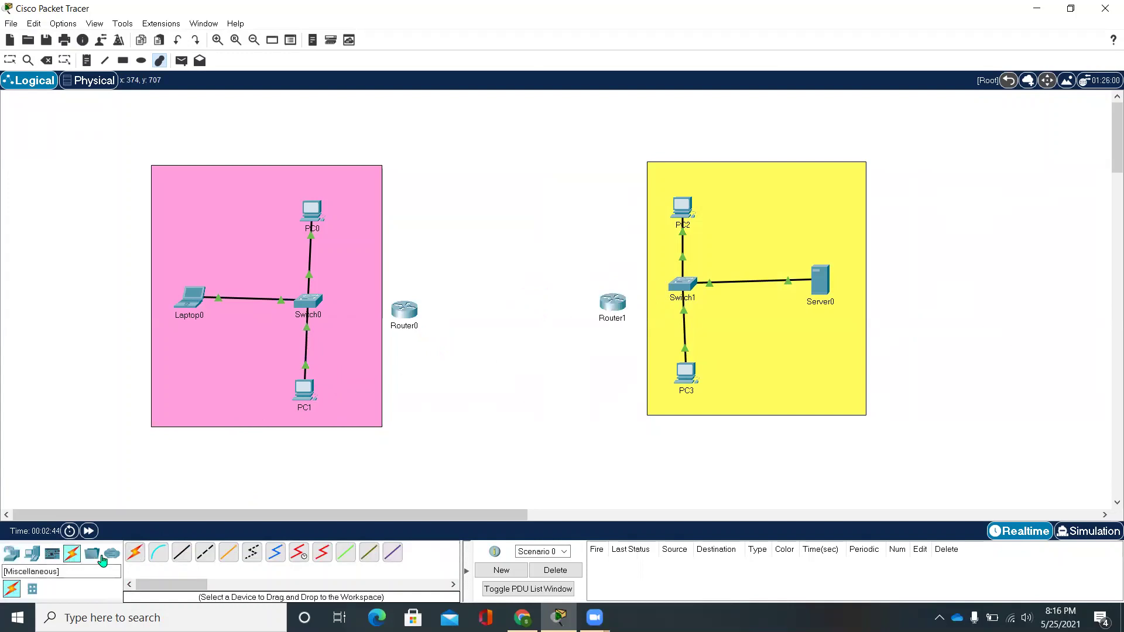
left_click(183, 561)
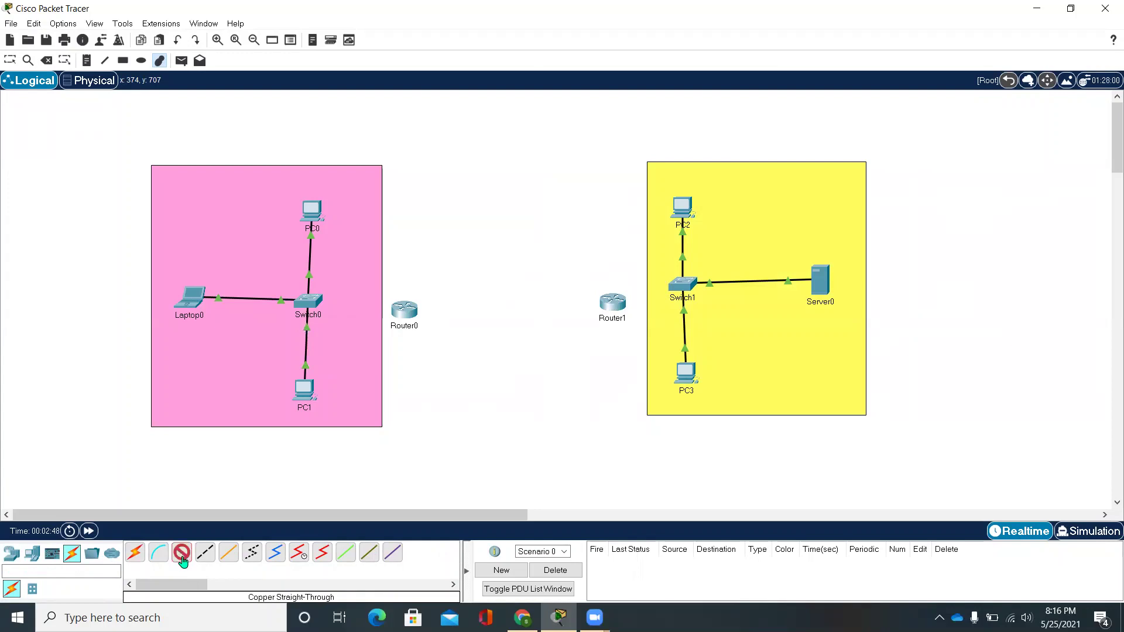
left_click(309, 302)
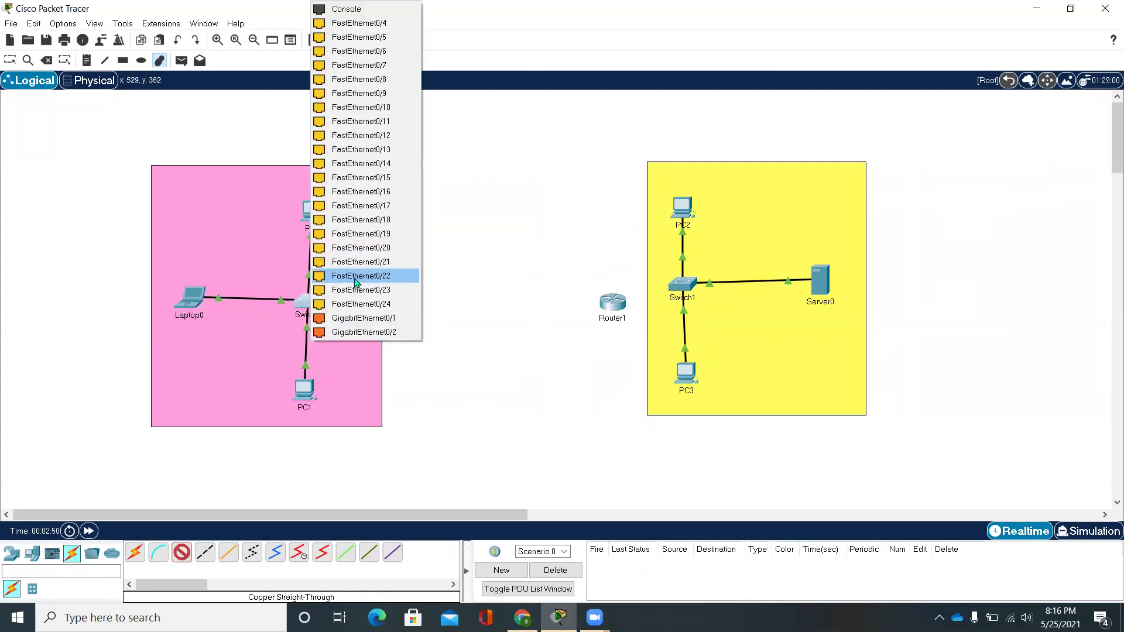
left_click(363, 319)
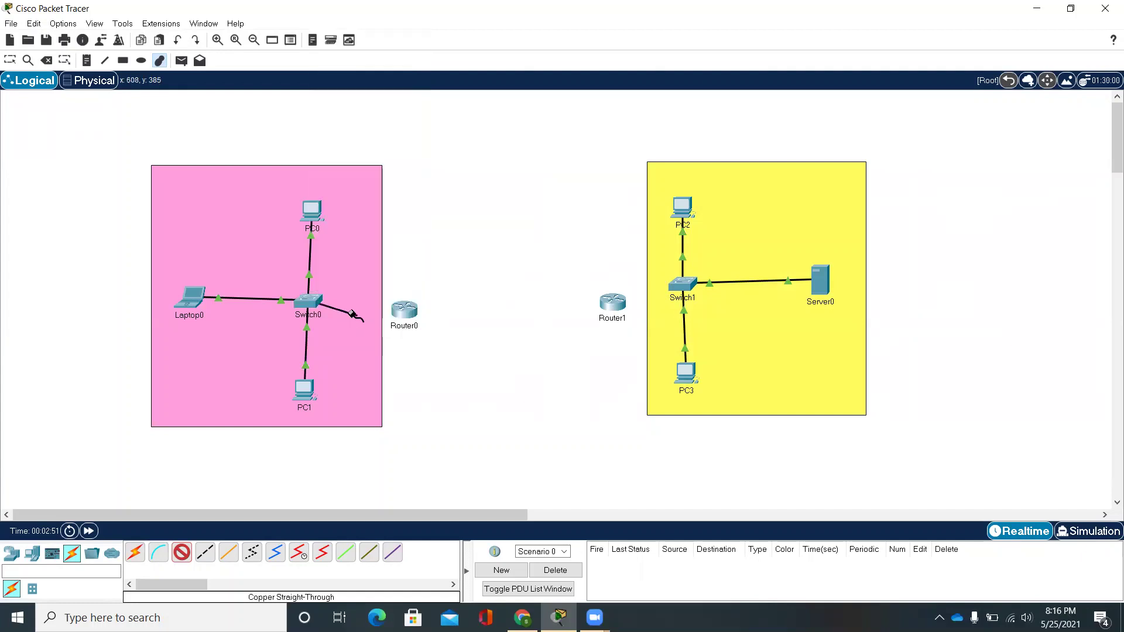
left_click(409, 312)
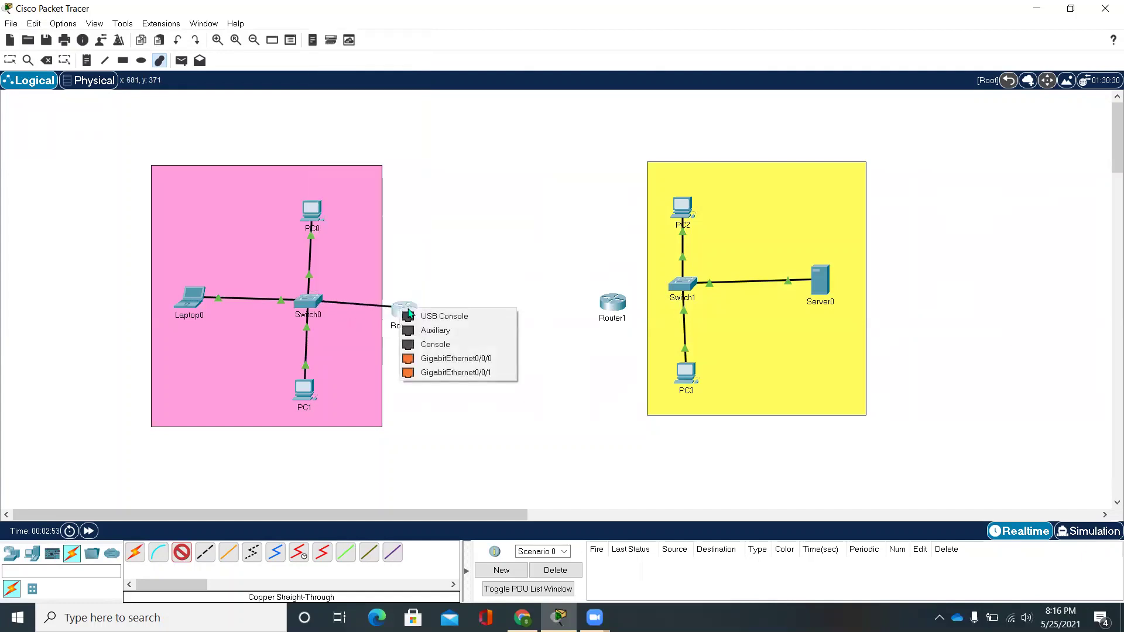
left_click(444, 358)
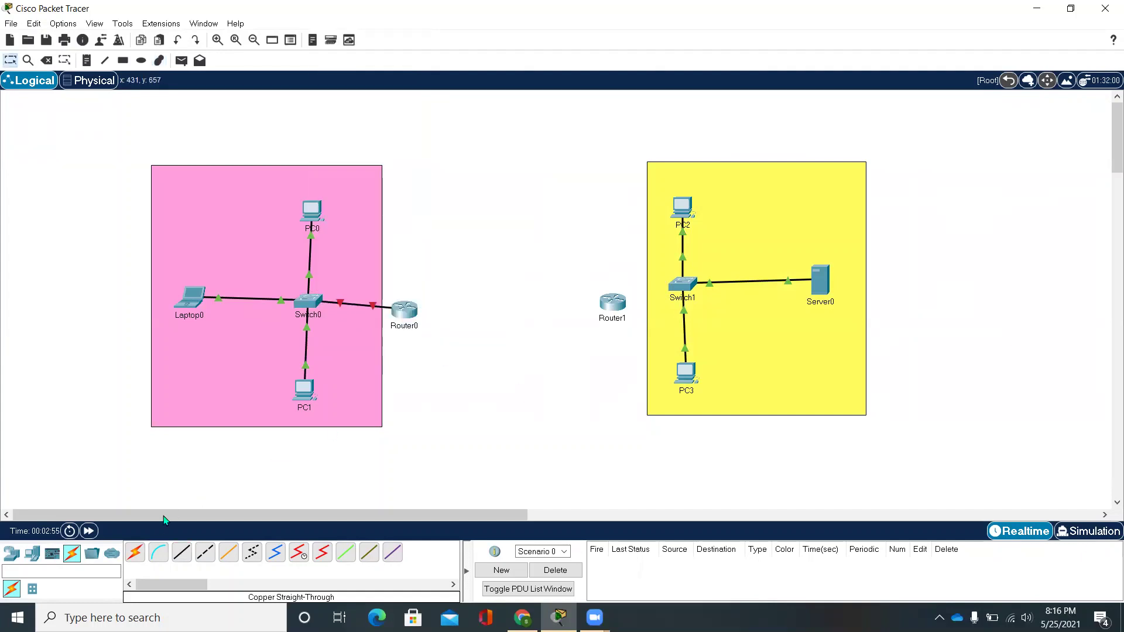
Cable Router1's GigabitEthernet0/0/0 to Switch1, then nudge both routers into place
left_click(183, 555)
left_click(618, 301)
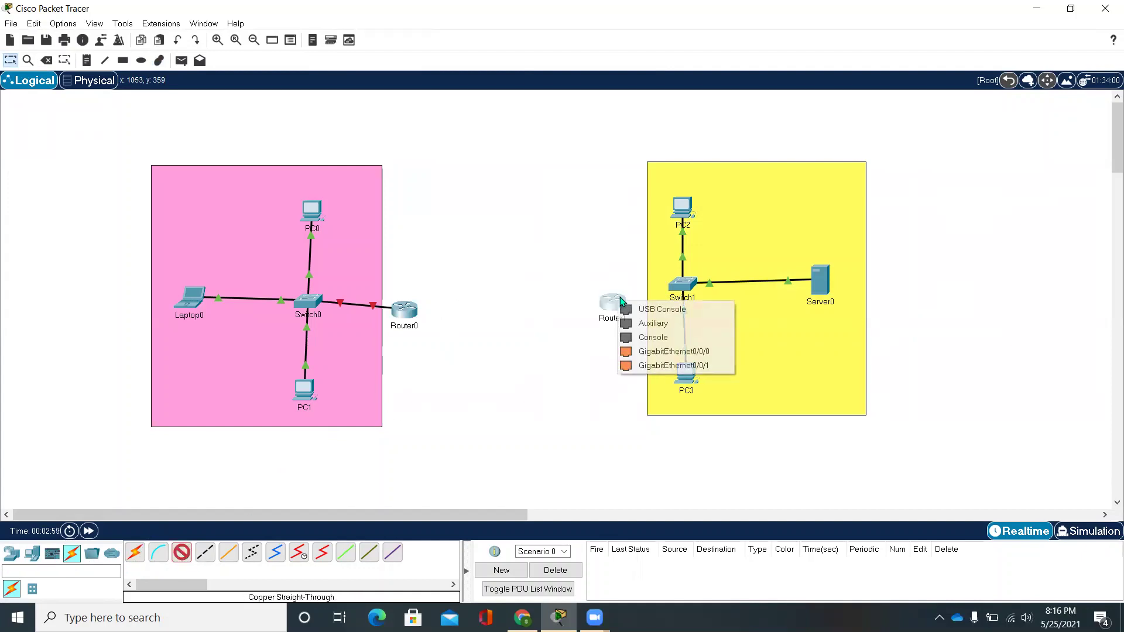
left_click(647, 353)
left_click(680, 283)
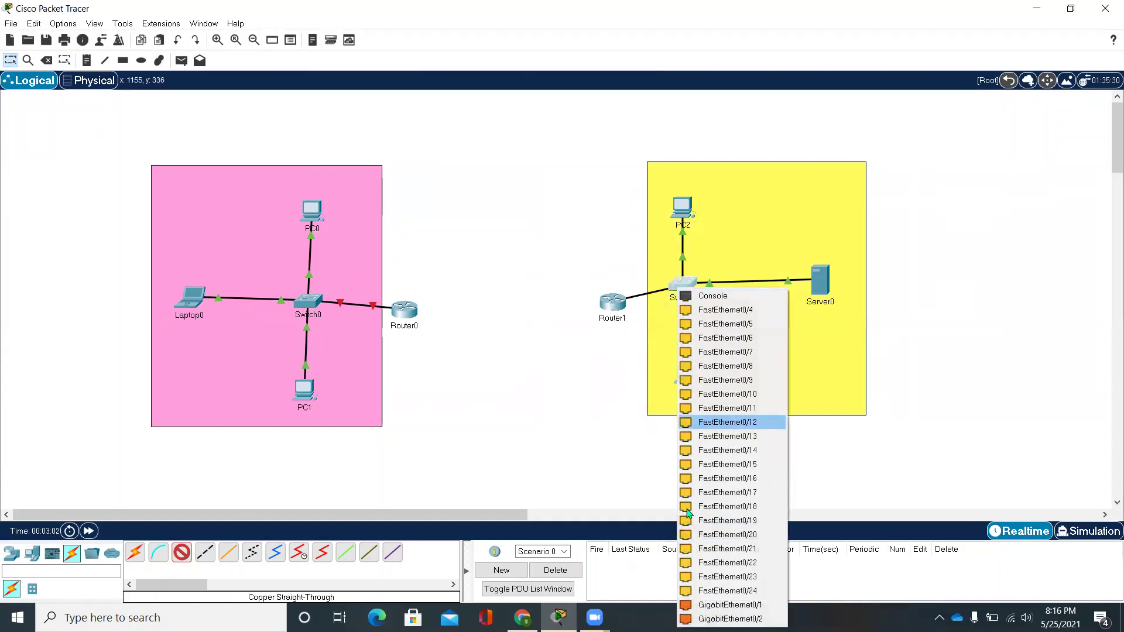
left_click(702, 605)
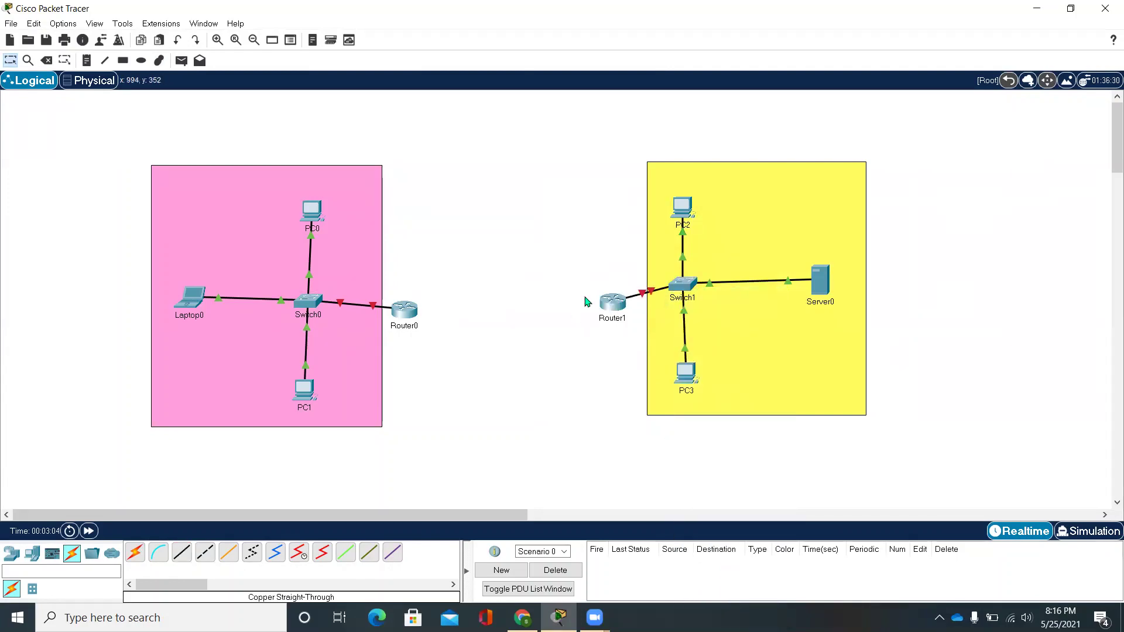
left_click_drag(609, 308, 595, 297)
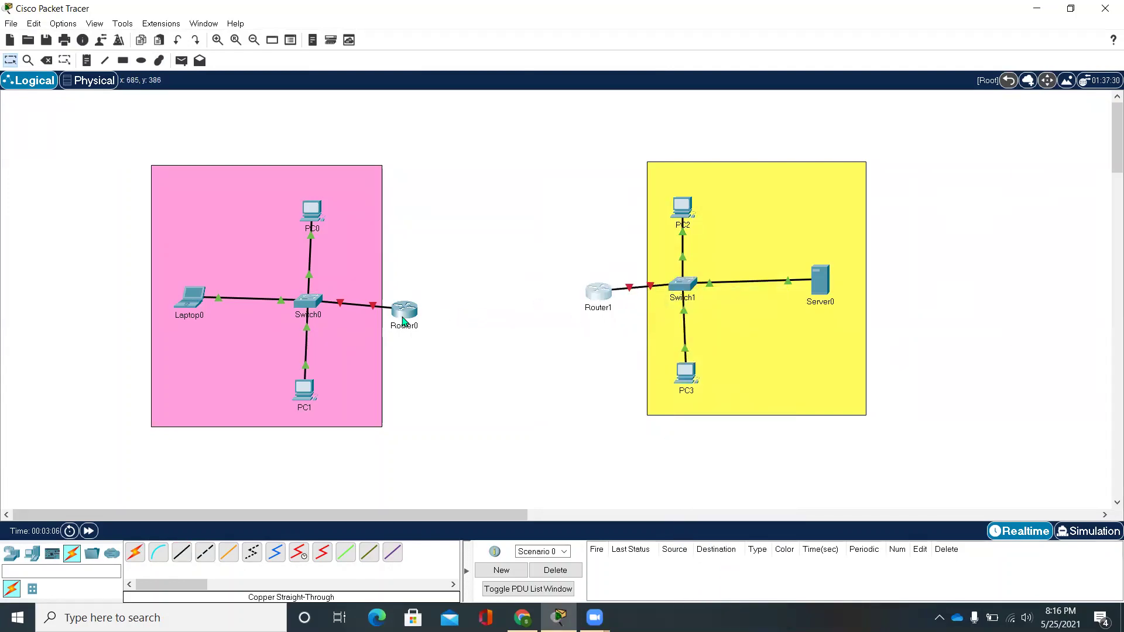
left_click_drag(403, 321, 413, 302)
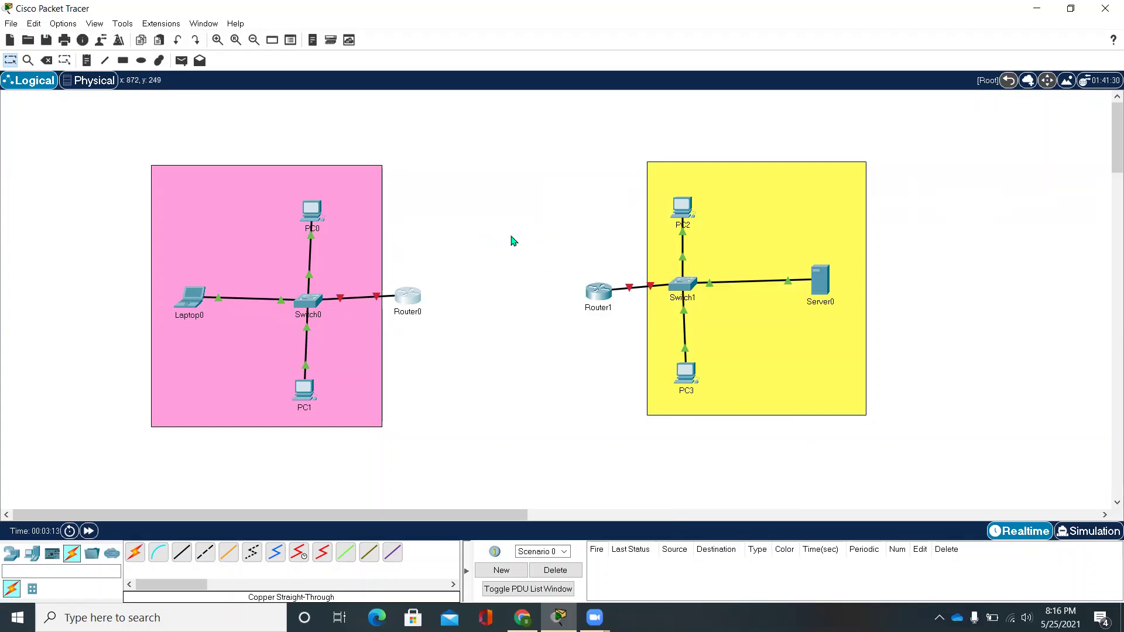
Install a NIM-2T module in Router0's middle slot and a NIM-Cover plate in the left slot
left_click(410, 299)
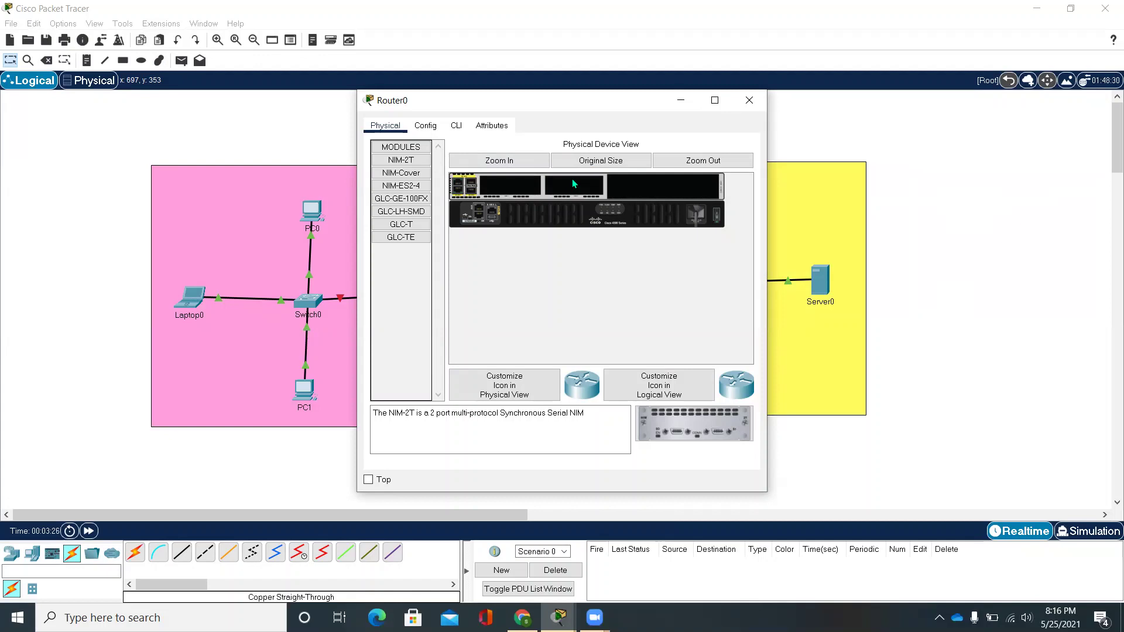
left_click(414, 171)
left_click(403, 160)
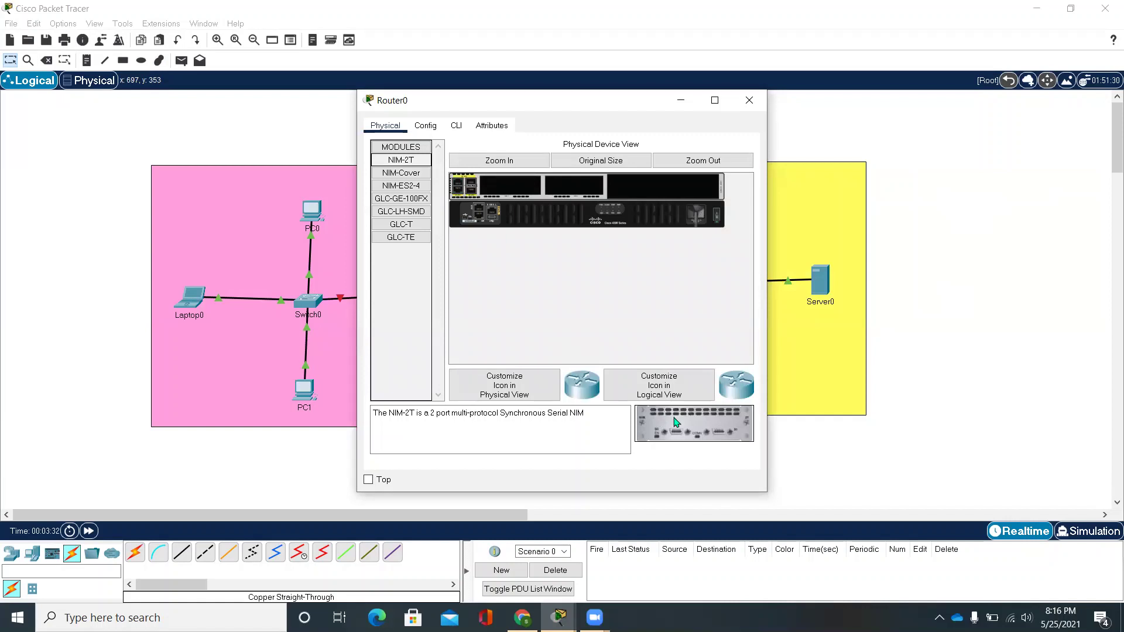
left_click_drag(684, 425, 711, 199)
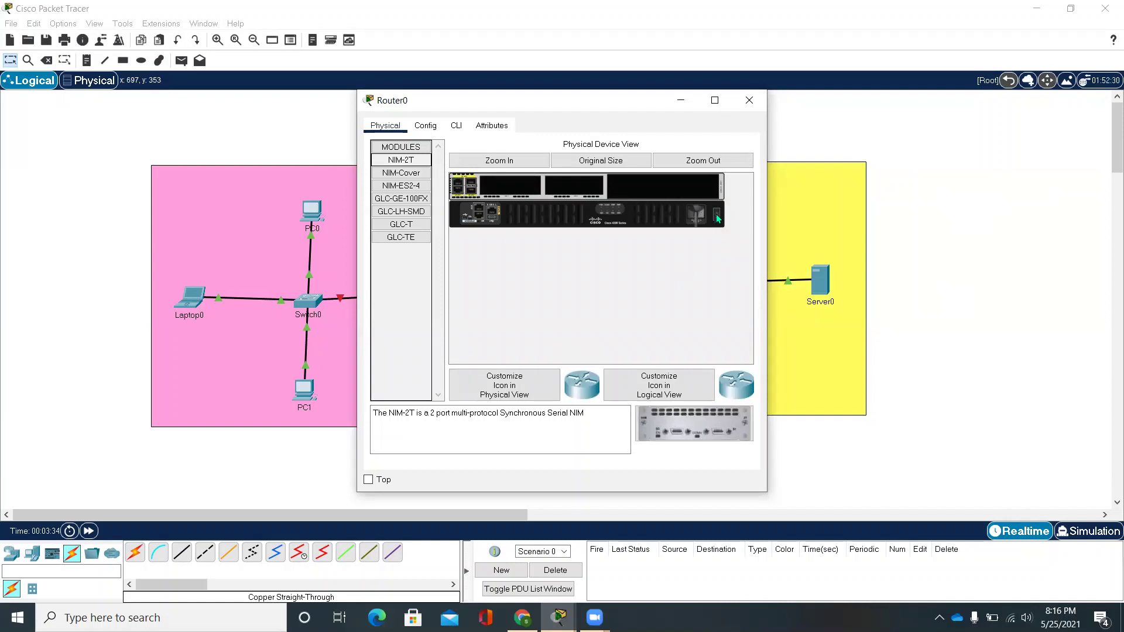
left_click_drag(703, 427, 575, 186)
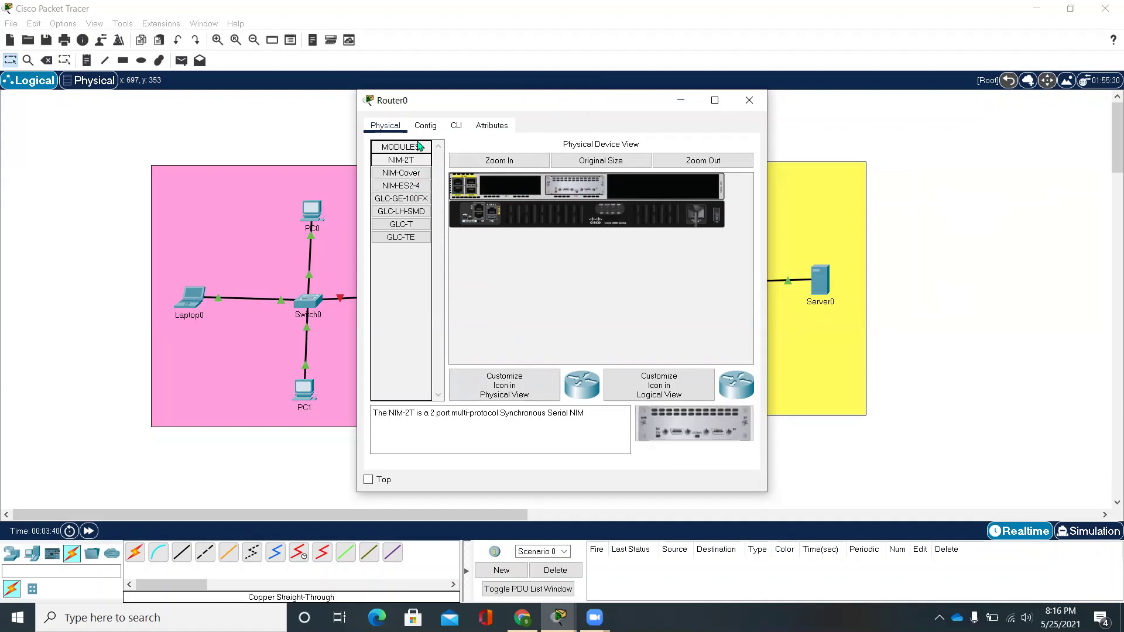
left_click(401, 173)
left_click_drag(673, 422, 508, 186)
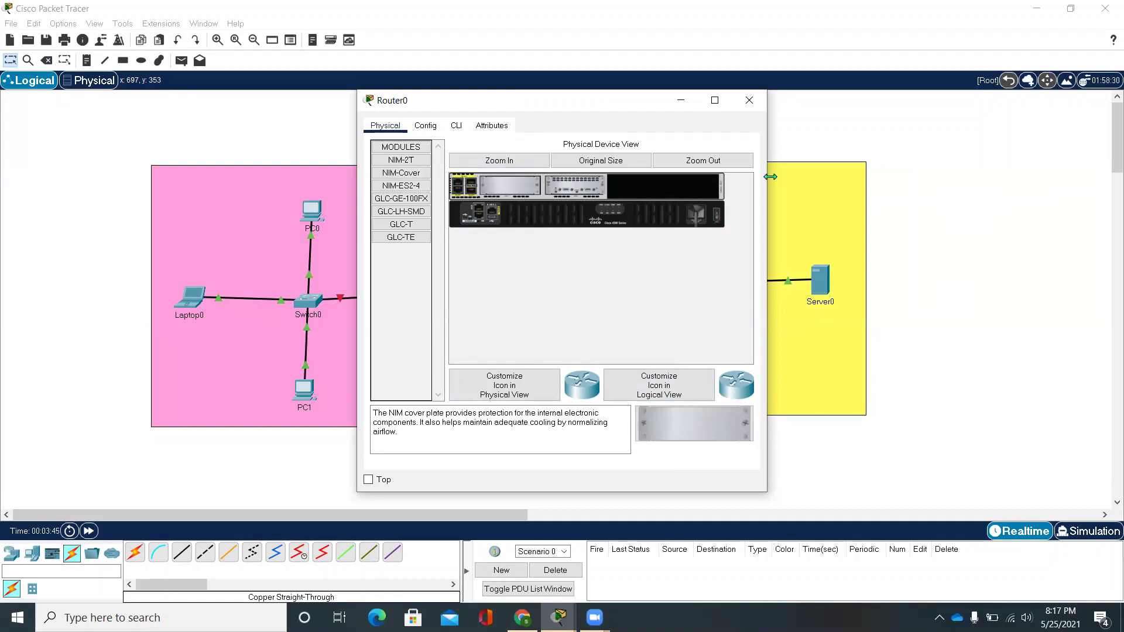
left_click(750, 100)
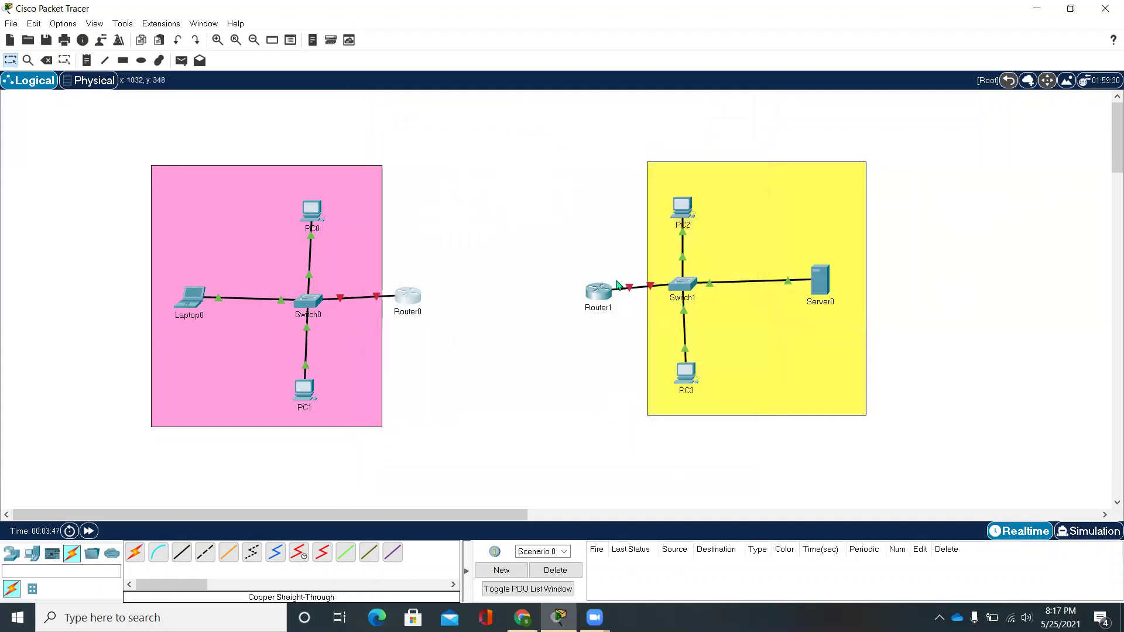
Turn Router1's power off, then install NIM-2T in its empty slot and NIM-Cover in the left slot
left_click(600, 290)
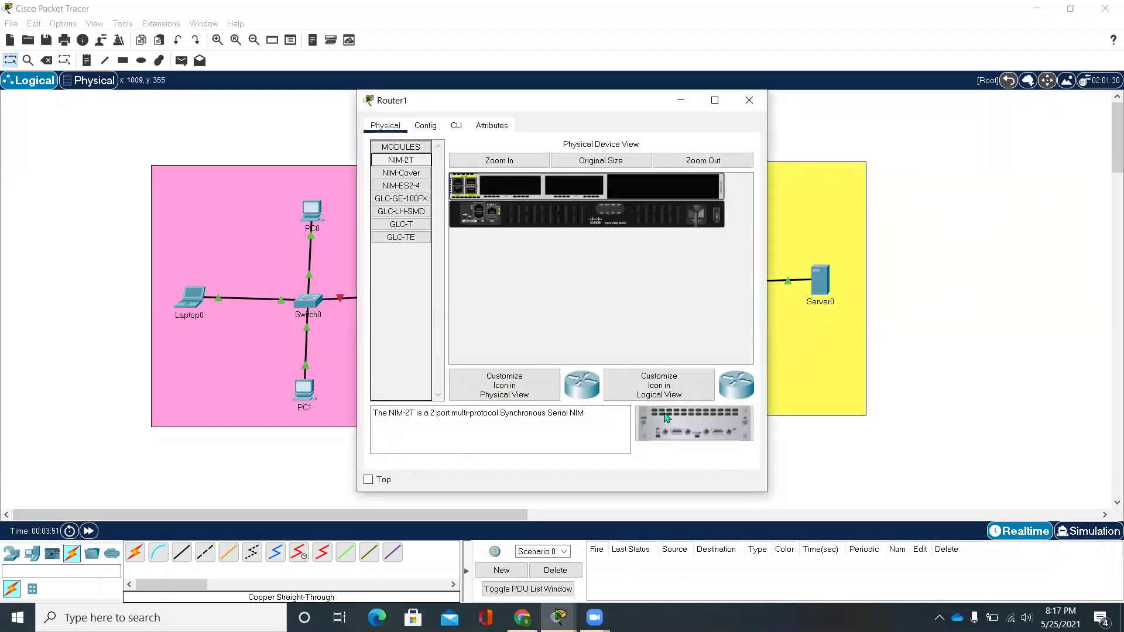
left_click_drag(666, 417, 592, 225)
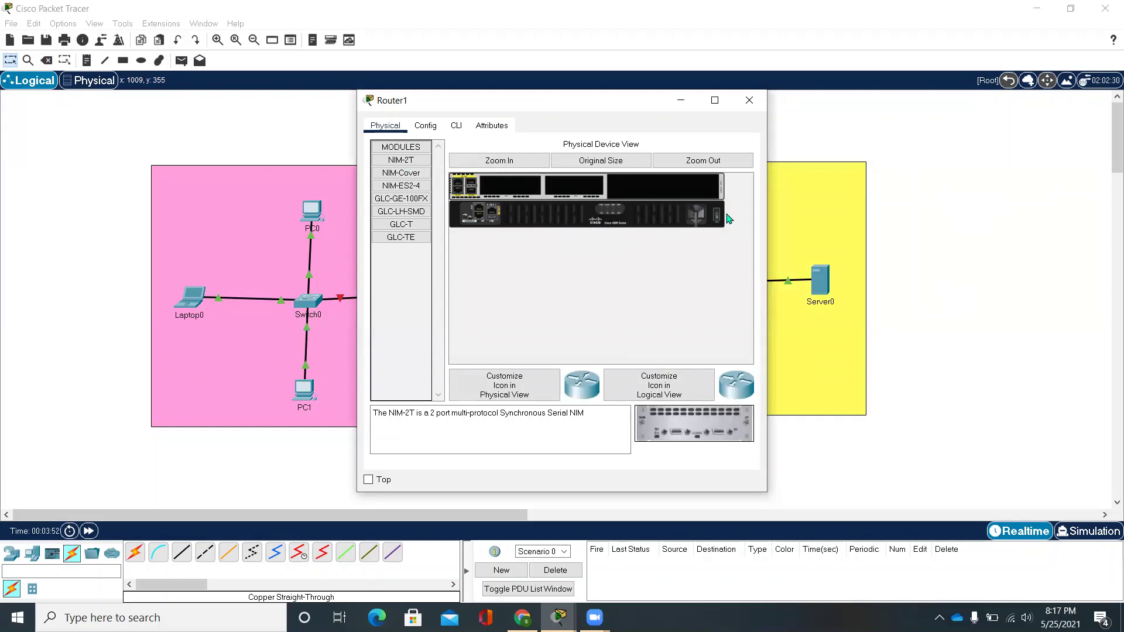
left_click_drag(673, 425, 574, 186)
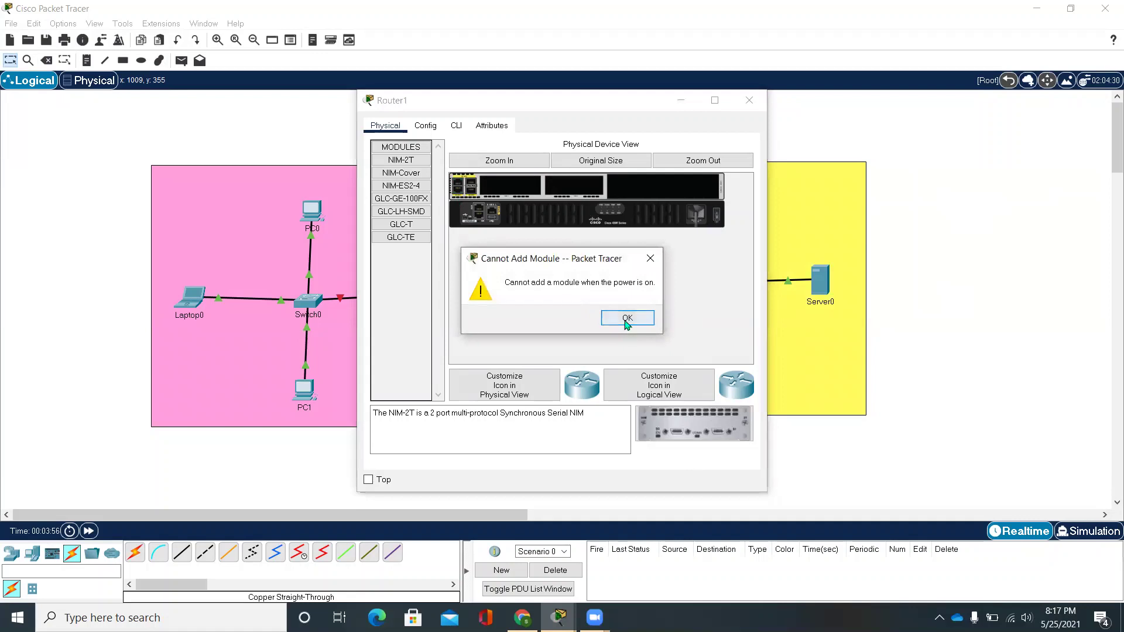
left_click(624, 318)
left_click(718, 226)
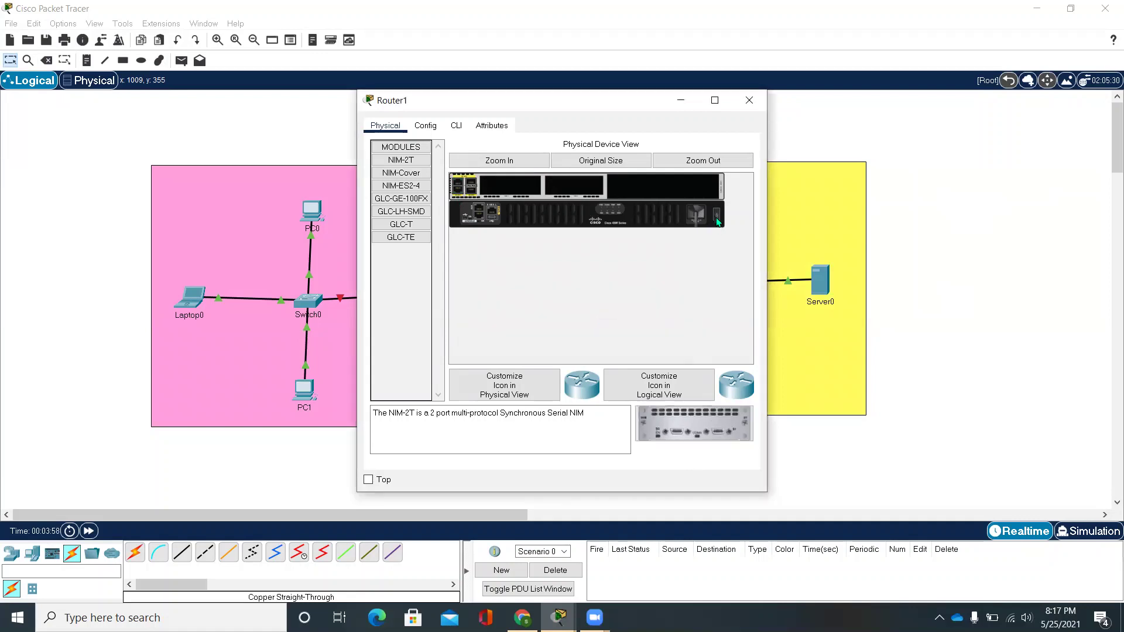
left_click_drag(691, 424, 578, 183)
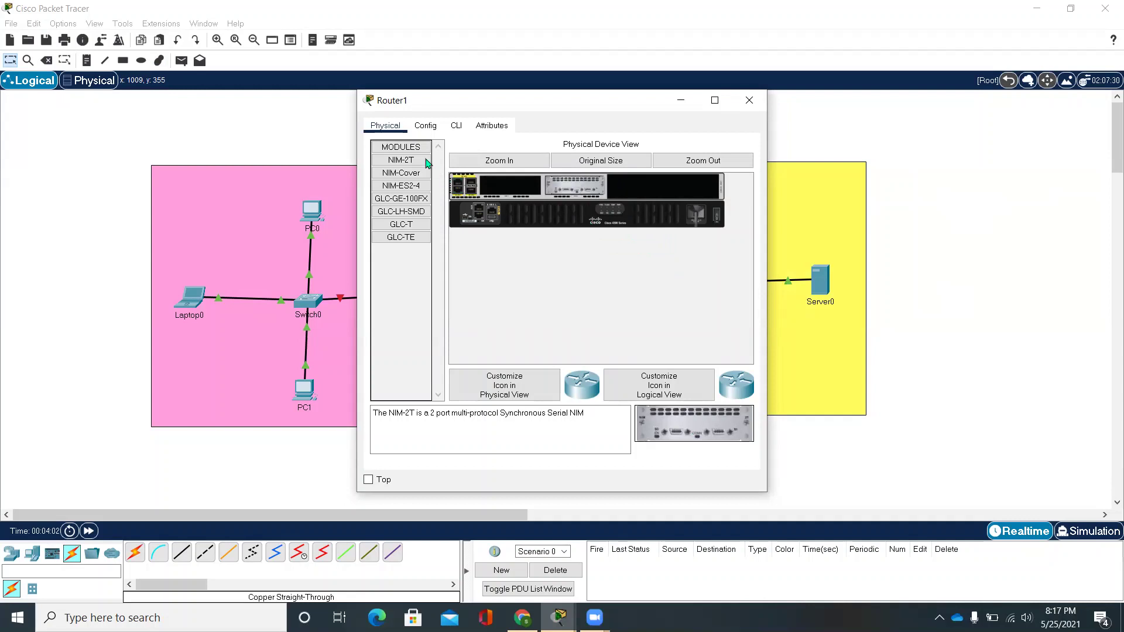
left_click(414, 174)
left_click_drag(414, 174, 515, 186)
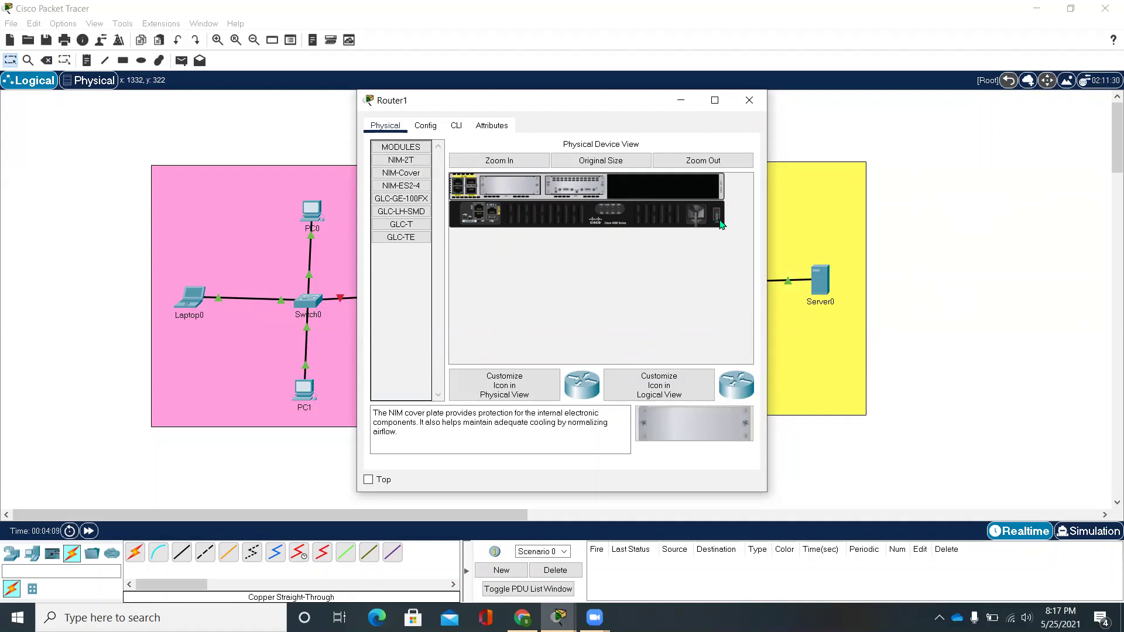
Connect Router0 Serial0/2/0 to Router1 Serial0/2/0 with a Serial DCE cable
left_click(750, 100)
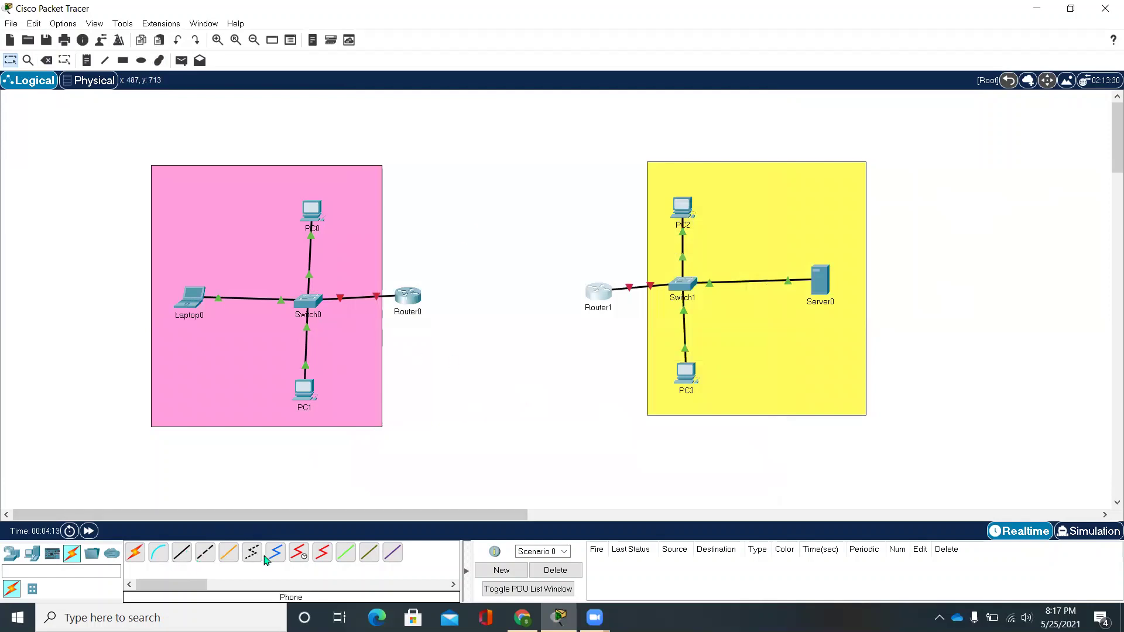
left_click(299, 557)
left_click(410, 295)
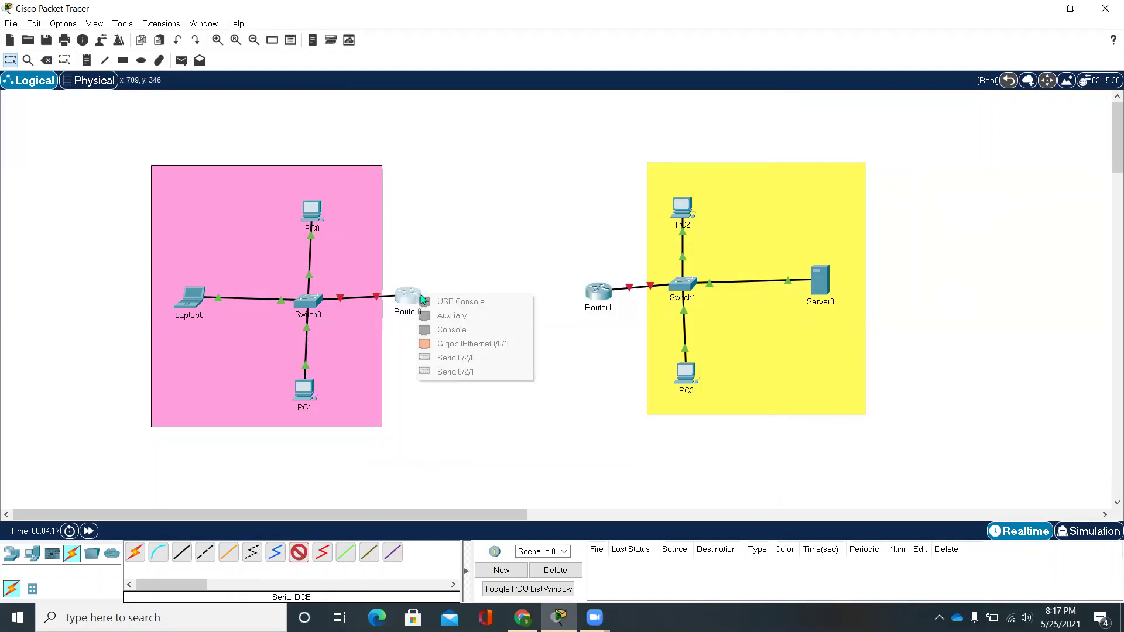
left_click(463, 358)
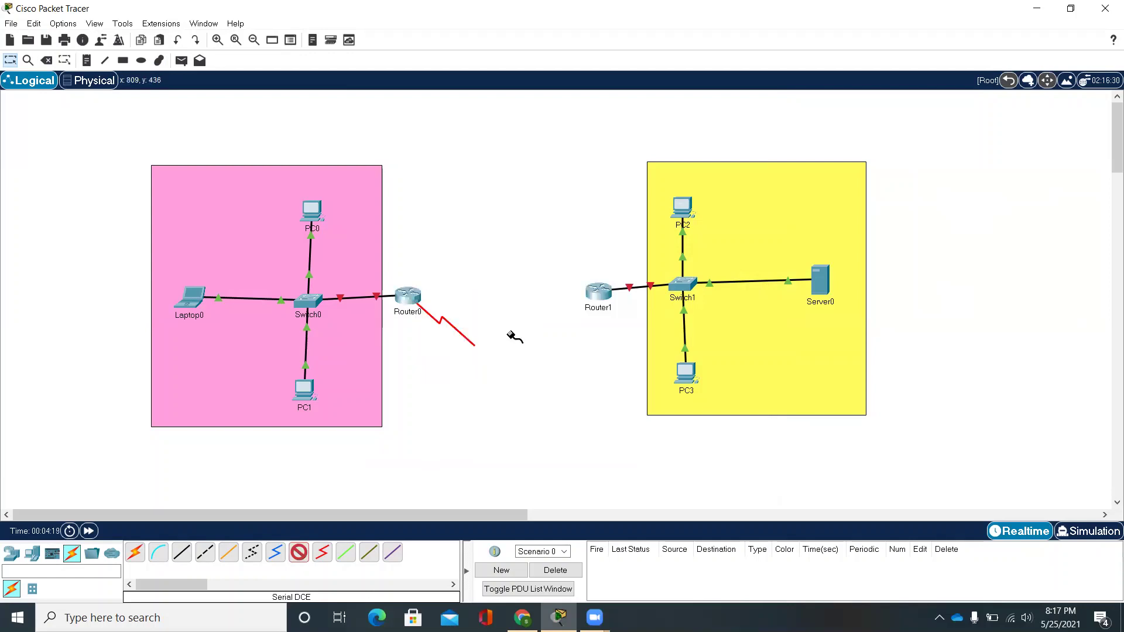
left_click(599, 292)
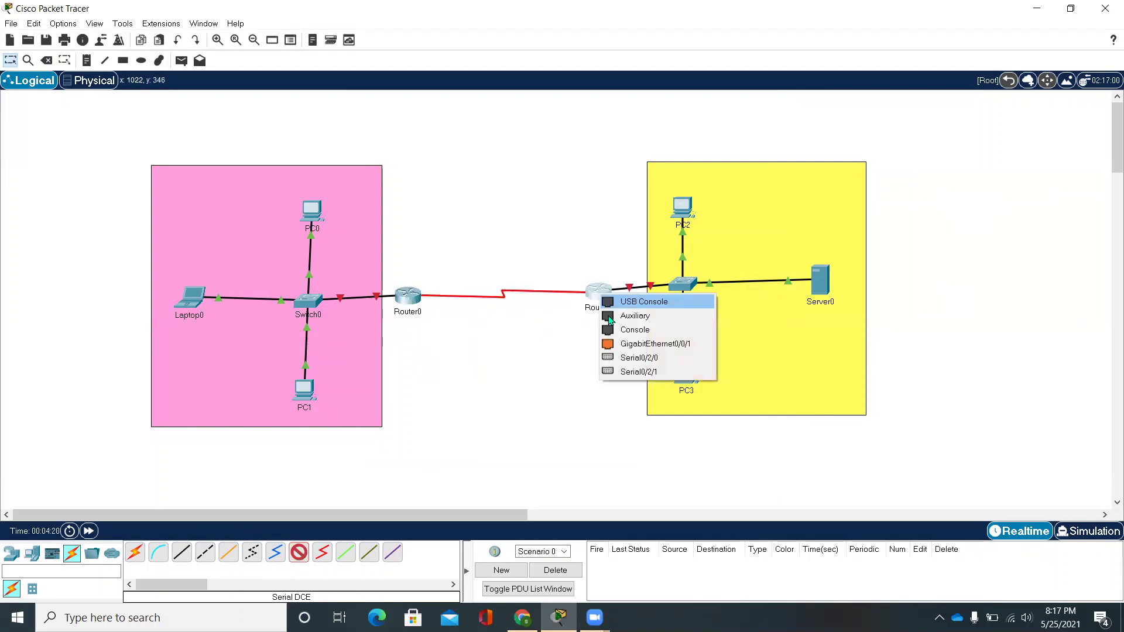
left_click(631, 363)
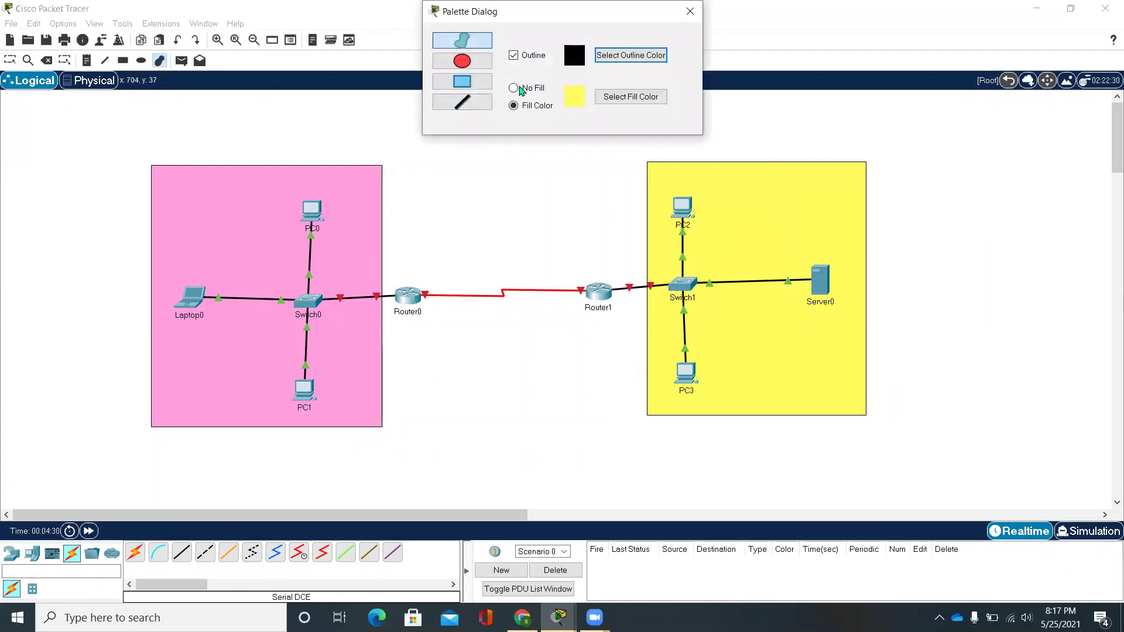
Draw a turquoise (#30ffd6) rectangle over the serial link between Router0 and Router1
left_click(475, 81)
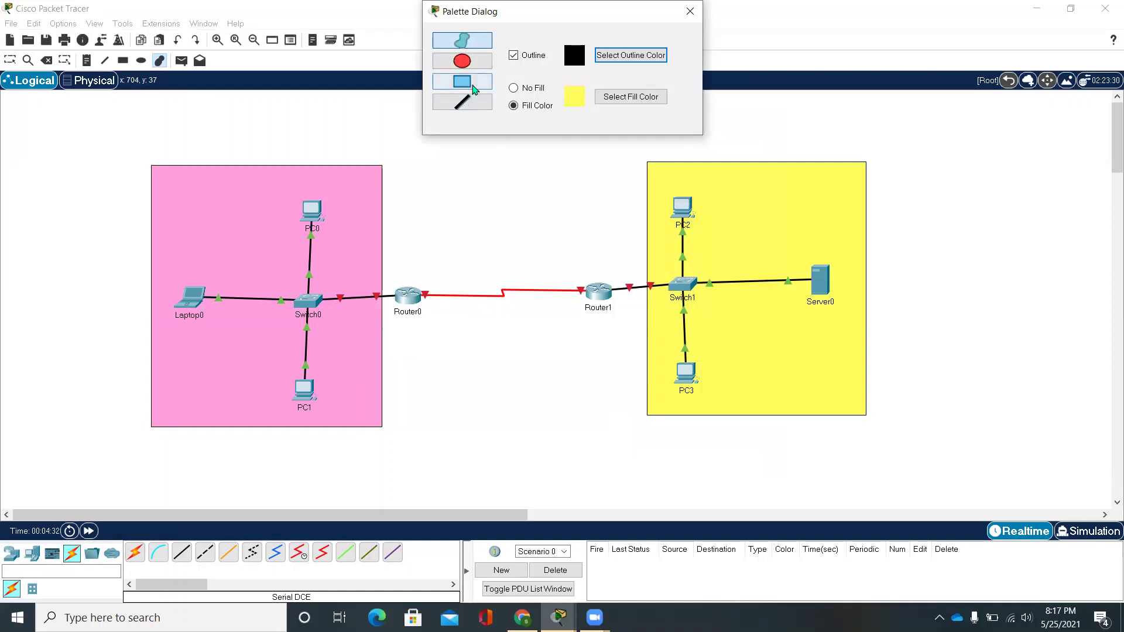
left_click(606, 99)
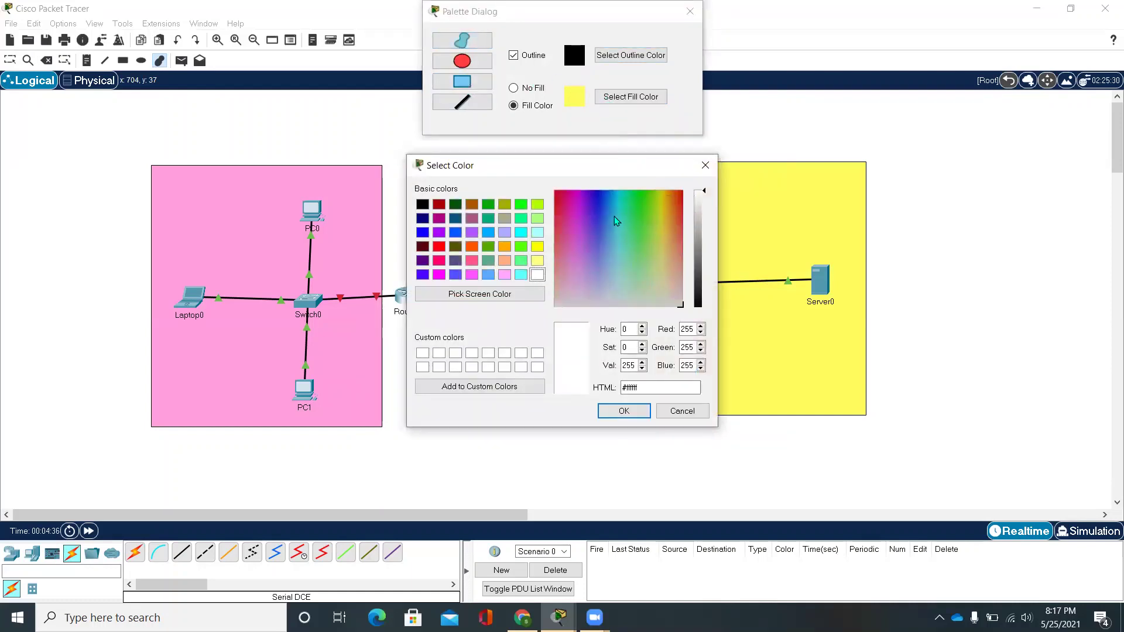
left_click(621, 214)
left_click(623, 411)
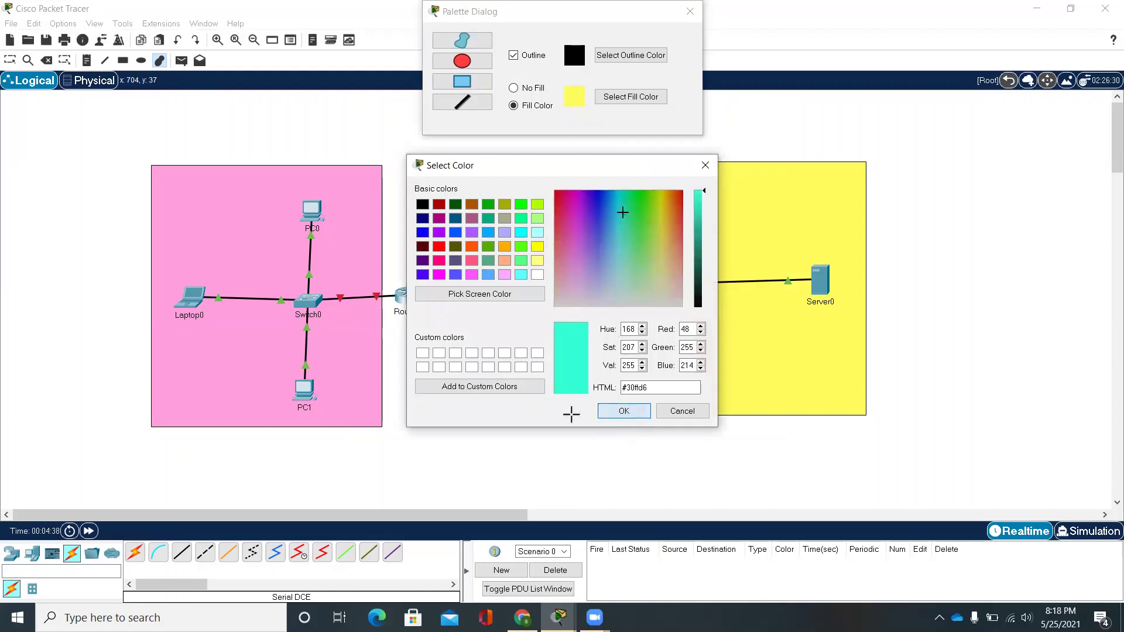
left_click_drag(450, 259, 574, 324)
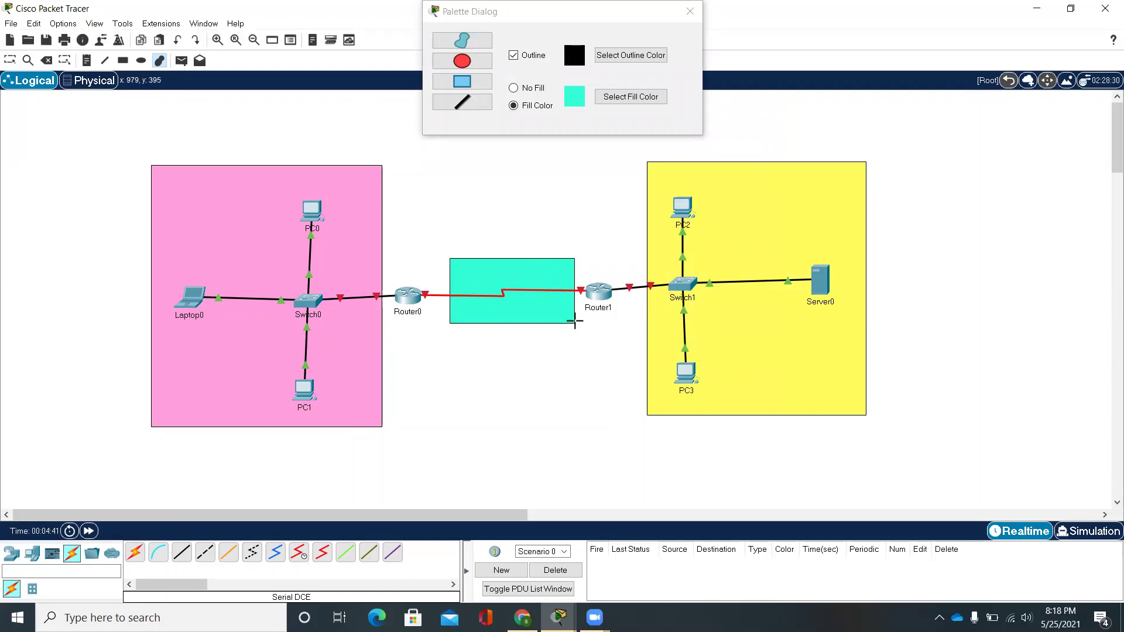
left_click(693, 13)
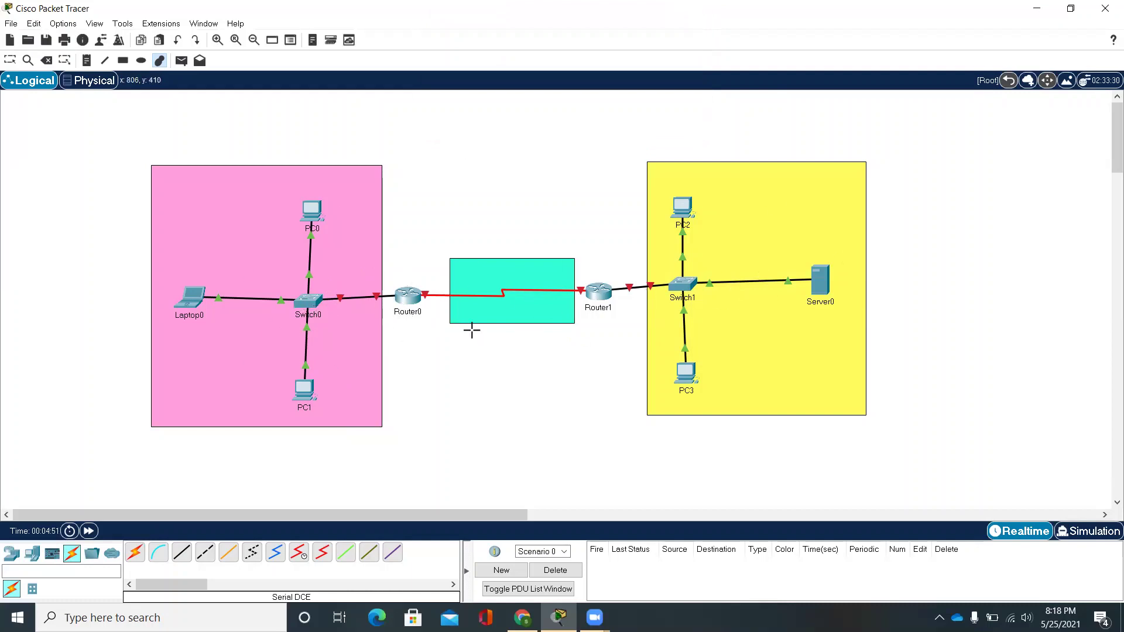
mouse_move(313, 209)
left_click(16, 60)
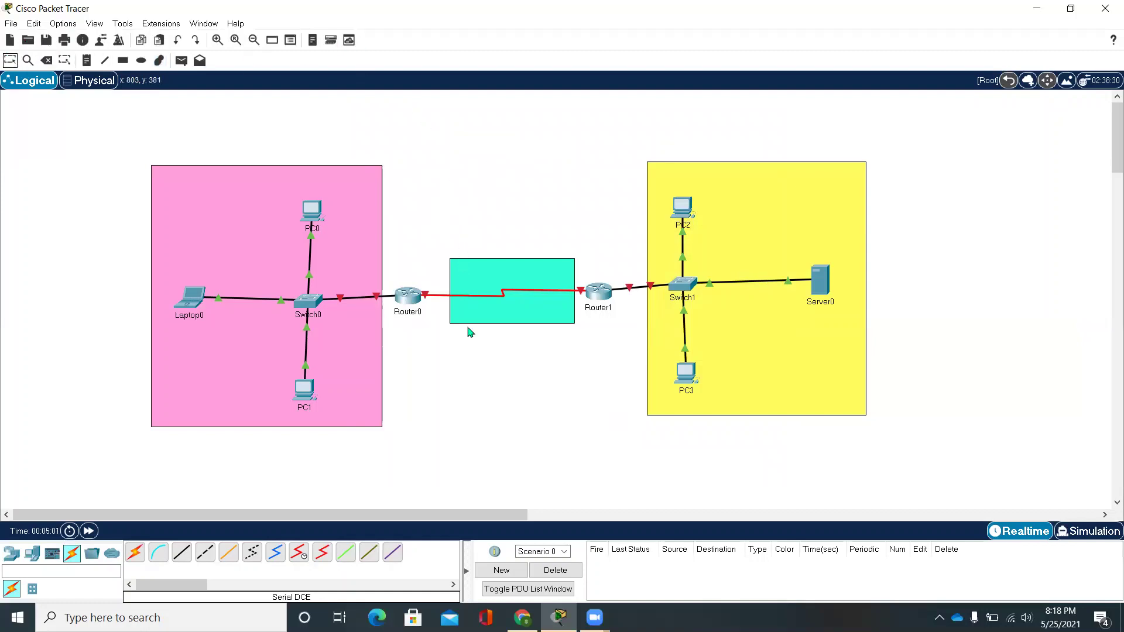